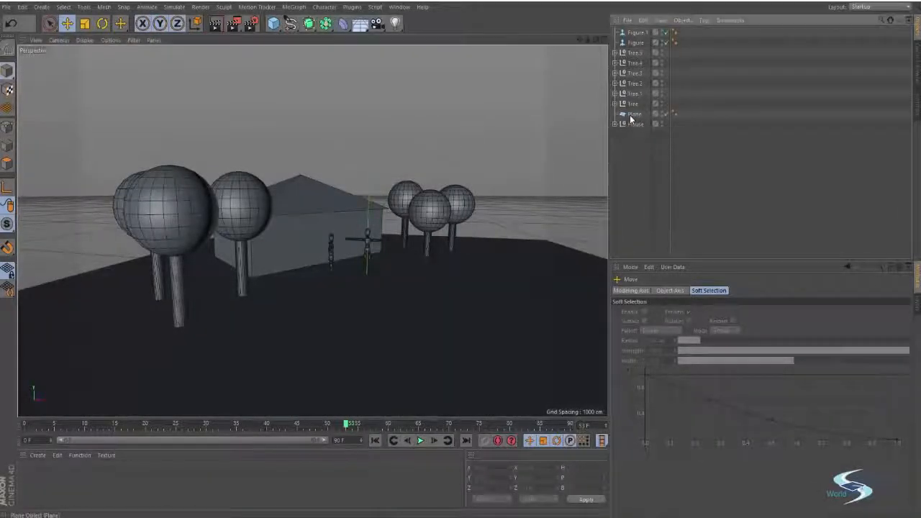
Step: Move the Plane object up in the hierarchy, directly beneath Figure and above the trees
{"action": "left_click_drag", "start_coordinate": [634, 51], "coordinate": [633, 52]}
{"action": "left_click", "coordinate": [632, 141]}
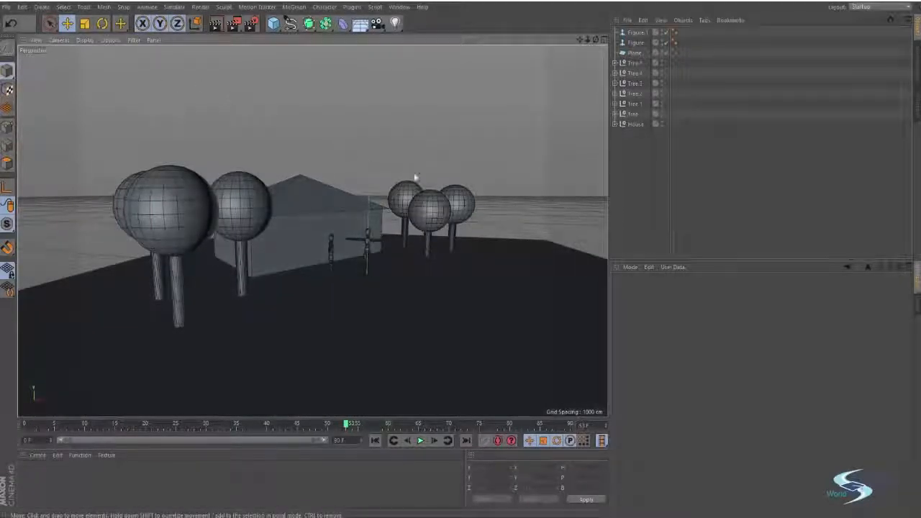
Step: Select every object in the scene and check their combined object information
{"action": "left_click_drag", "start_coordinate": [645, 148], "coordinate": [634, 34]}
{"action": "right_click", "coordinate": [636, 123]}
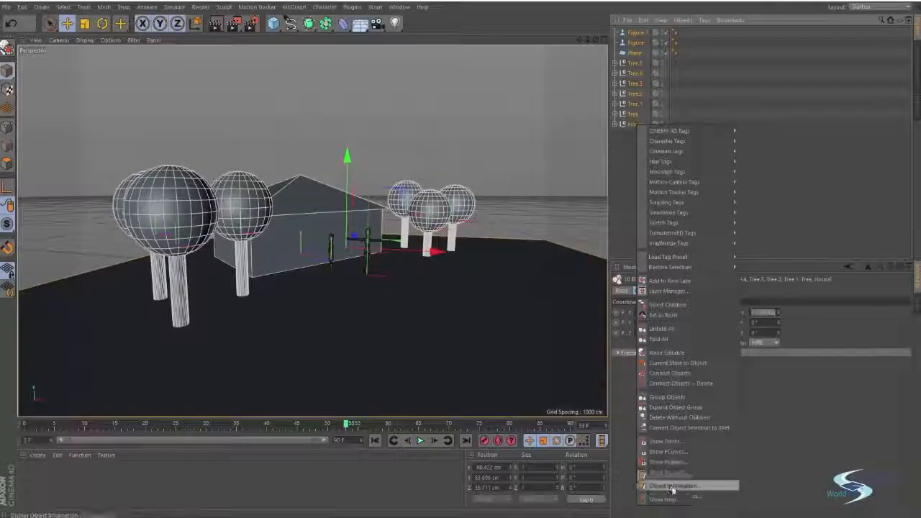
{"action": "left_click", "coordinate": [673, 487]}
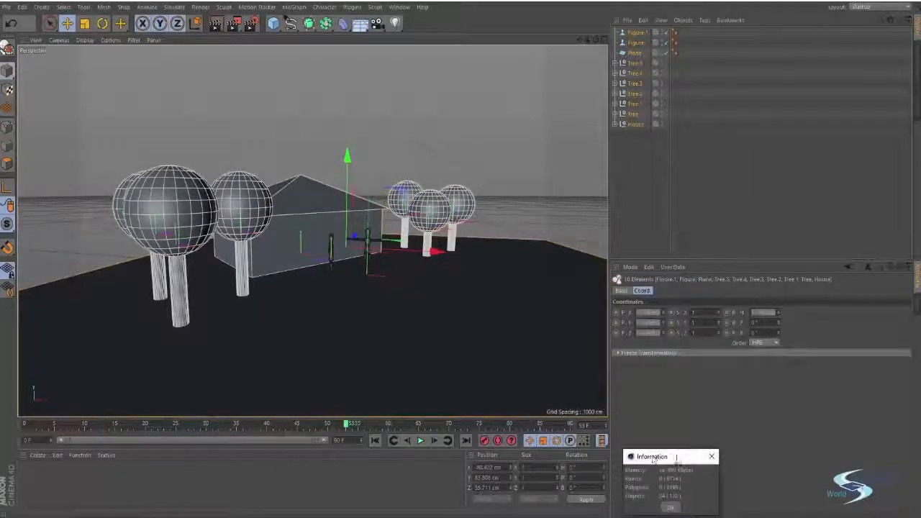
{"action": "left_click_drag", "start_coordinate": [653, 458], "coordinate": [446, 296]}
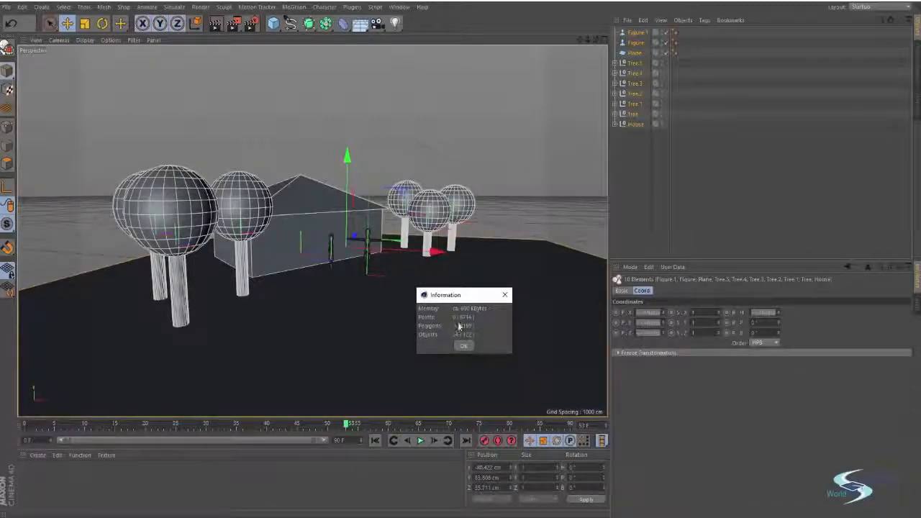
{"action": "left_click", "coordinate": [463, 348]}
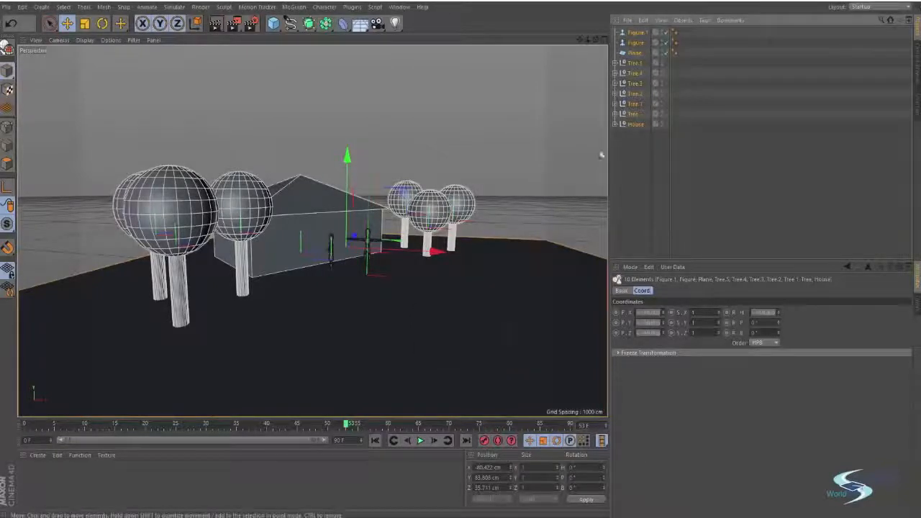
Step: Deselect all objects and check the scene information with nothing selected
{"action": "left_click", "coordinate": [623, 140]}
{"action": "right_click", "coordinate": [630, 139]}
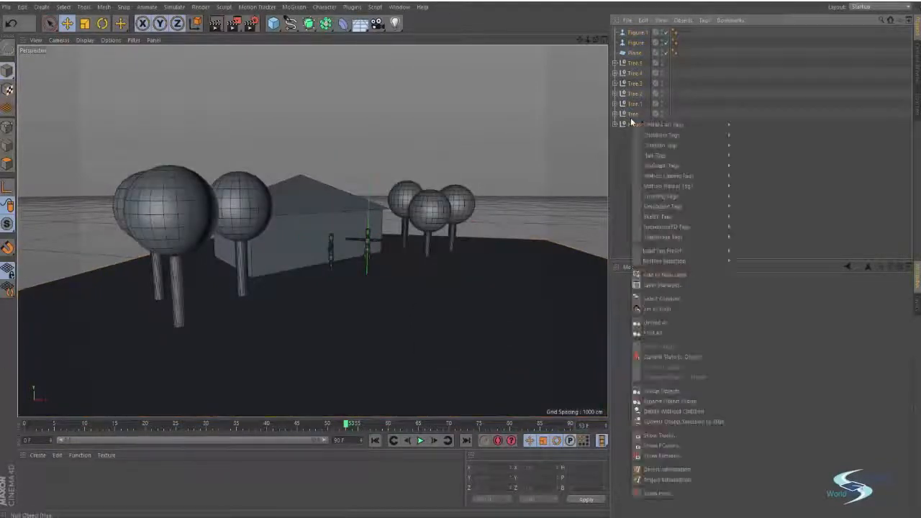
{"action": "left_click", "coordinate": [656, 474]}
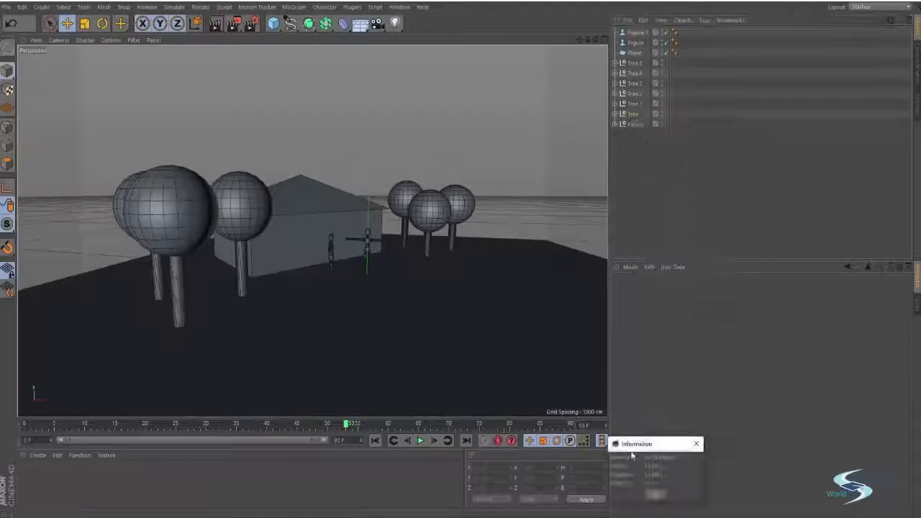
{"action": "left_click_drag", "start_coordinate": [635, 443], "coordinate": [632, 351]}
{"action": "left_click", "coordinate": [642, 402]}
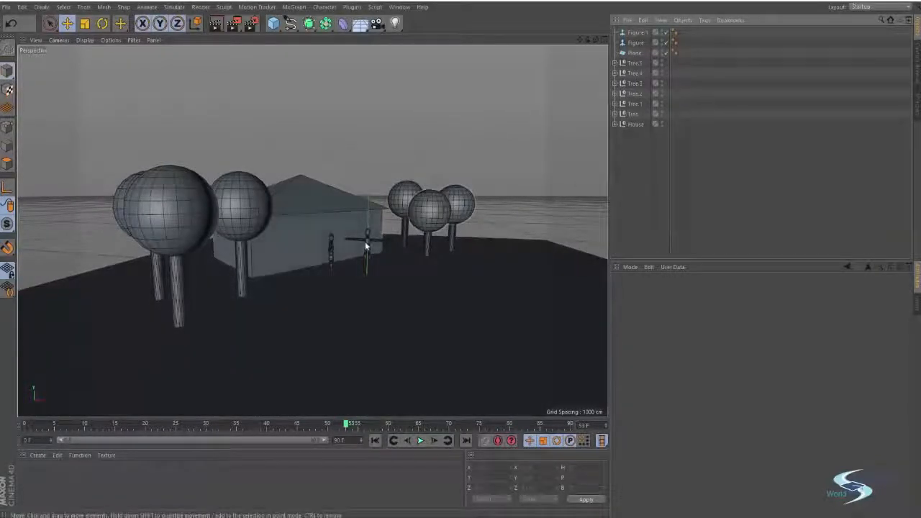
Step: Render the active perspective view showing the house, trees and figures at an angle
{"action": "scroll", "coordinate": [365, 240], "scroll_direction": "up", "scroll_amount": 5}
{"action": "scroll", "coordinate": [365, 240], "scroll_direction": "down", "scroll_amount": 5}
{"action": "right_click_drag", "start_coordinate": [363, 232], "coordinate": [357, 231], "text": "alt"}
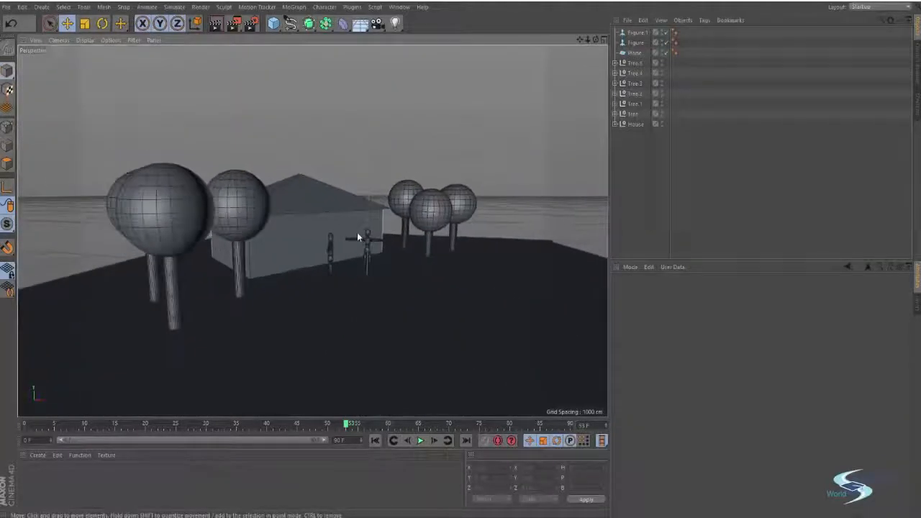
{"action": "middle_click_drag", "start_coordinate": [358, 232], "coordinate": [370, 225], "text": "alt"}
{"action": "left_click_drag", "start_coordinate": [370, 225], "coordinate": [513, 229], "text": "alt"}
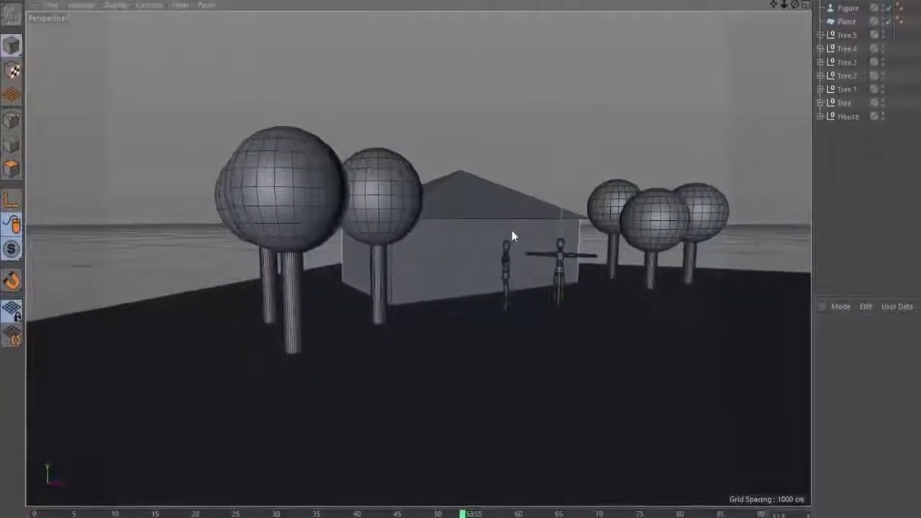
{"action": "left_click_drag", "start_coordinate": [331, 210], "coordinate": [475, 206], "text": "alt"}
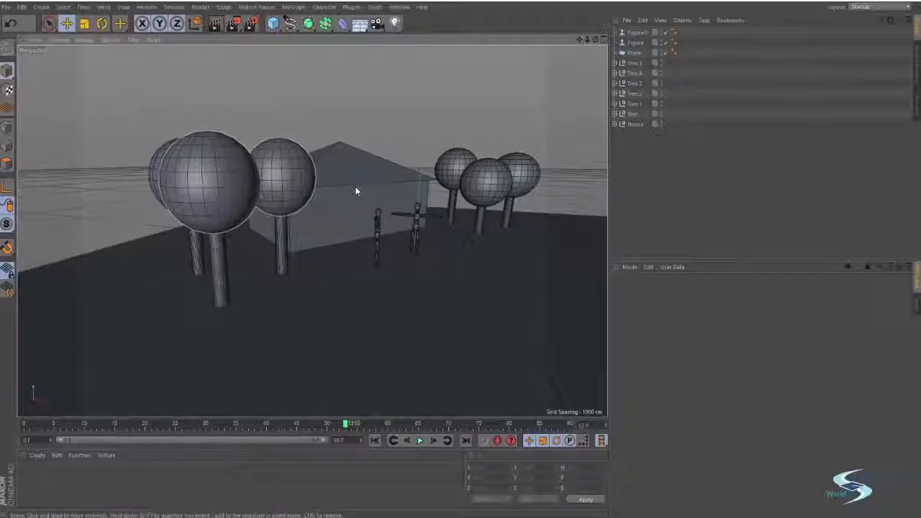
{"action": "left_click", "coordinate": [210, 23]}
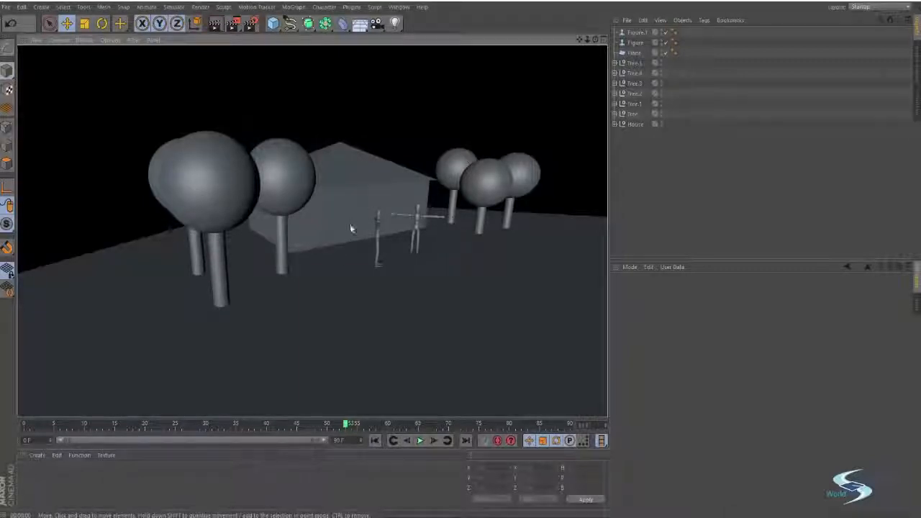
Step: Render the active view again from different angles, including one facing the front of the house
{"action": "left_click_drag", "start_coordinate": [404, 250], "coordinate": [224, 249], "text": "alt"}
{"action": "key", "text": "ctrl+r"}
{"action": "mouse_move", "coordinate": [329, 216]}
{"action": "left_mouse_down", "text": "alt"}
{"action": "mouse_move", "coordinate": [313, 232]}
{"action": "mouse_move", "coordinate": [180, 191]}
{"action": "mouse_move", "coordinate": [496, 254]}
{"action": "mouse_move", "coordinate": [303, 226]}
{"action": "mouse_move", "coordinate": [366, 265]}
{"action": "mouse_move", "coordinate": [388, 191]}
{"action": "left_mouse_up", "text": "alt"}
{"action": "key", "text": "ctrl+r"}
{"action": "key", "text": "ctrl+r"}
{"action": "key", "text": "ctrl+r"}
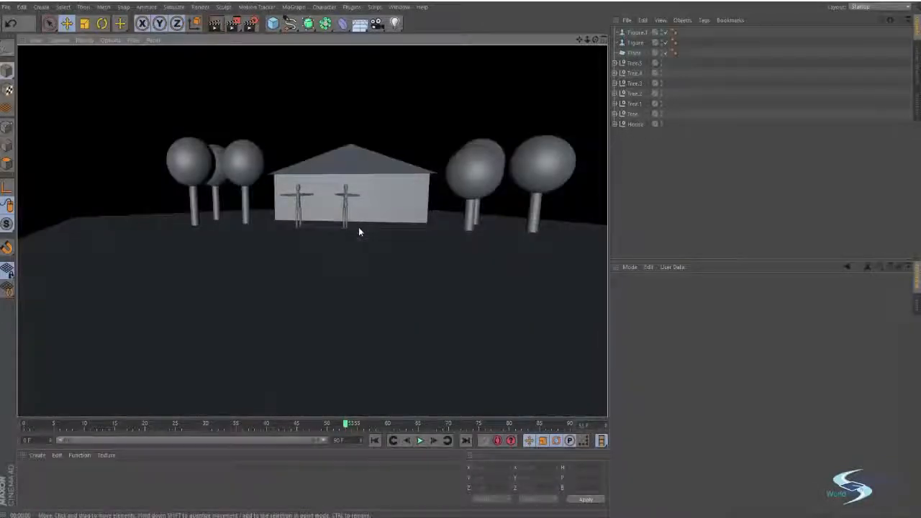
Step: Render the scene from further around, including a view with a tree group in front of the house
{"action": "mouse_move", "coordinate": [359, 226]}
{"action": "left_mouse_down", "text": "alt"}
{"action": "mouse_move", "coordinate": [370, 197]}
{"action": "mouse_move", "coordinate": [395, 242]}
{"action": "mouse_move", "coordinate": [353, 217]}
{"action": "mouse_move", "coordinate": [434, 230]}
{"action": "mouse_move", "coordinate": [467, 220]}
{"action": "mouse_move", "coordinate": [193, 208]}
{"action": "mouse_move", "coordinate": [214, 222]}
{"action": "mouse_move", "coordinate": [322, 218]}
{"action": "mouse_move", "coordinate": [386, 248]}
{"action": "mouse_move", "coordinate": [467, 247]}
{"action": "mouse_move", "coordinate": [283, 243]}
{"action": "mouse_move", "coordinate": [199, 221]}
{"action": "left_mouse_up", "text": "alt"}
{"action": "key", "text": "ctrl+r"}
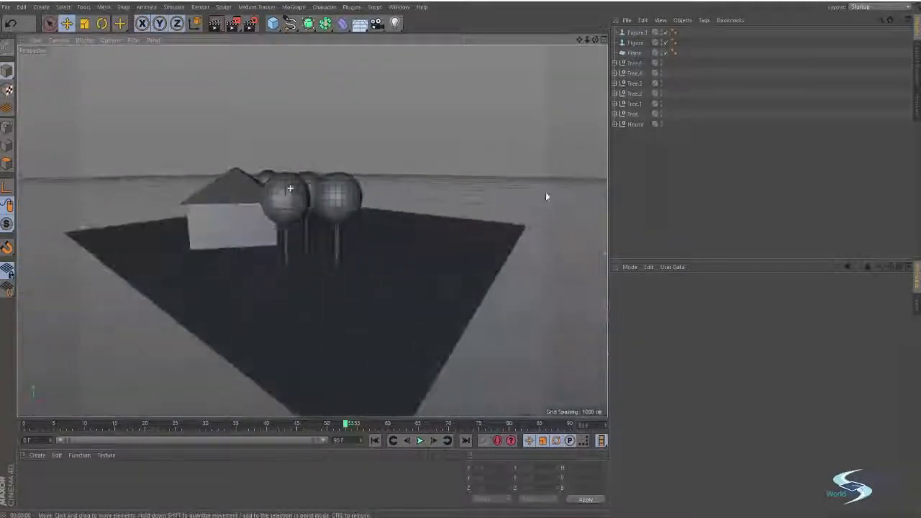
{"action": "key", "text": "ctrl+r"}
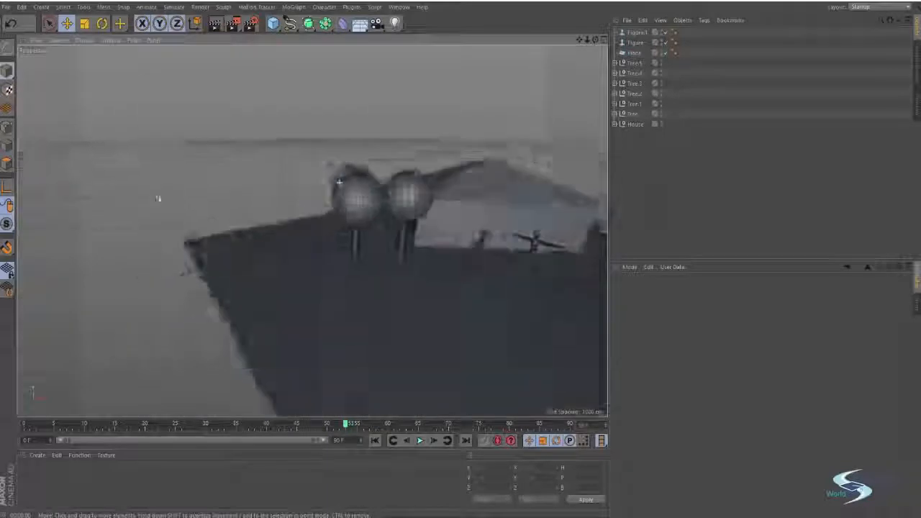
{"action": "left_click_drag", "start_coordinate": [339, 182], "coordinate": [245, 146], "text": "alt"}
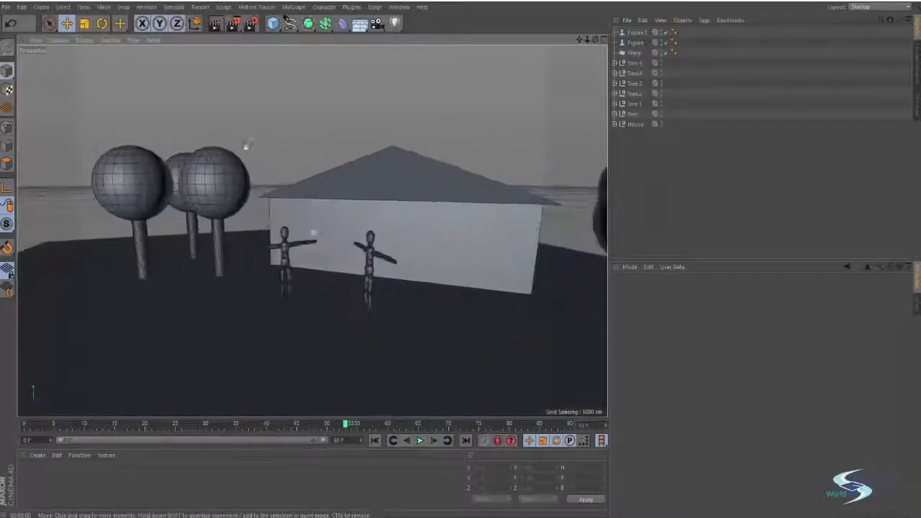
{"action": "right_click_drag", "start_coordinate": [336, 175], "coordinate": [336, 195], "text": "alt"}
{"action": "left_click_drag", "start_coordinate": [327, 198], "coordinate": [323, 266], "text": "alt"}
{"action": "mouse_move", "coordinate": [323, 265]}
{"action": "right_mouse_down", "text": "alt"}
{"action": "mouse_move", "coordinate": [220, 296]}
{"action": "mouse_move", "coordinate": [336, 270]}
{"action": "right_mouse_up", "text": "alt"}
{"action": "left_click_drag", "start_coordinate": [336, 269], "coordinate": [799, 234], "text": "alt"}
{"action": "key", "text": "ctrl+r"}
{"action": "left_click_drag", "start_coordinate": [380, 266], "coordinate": [273, 195], "text": "alt"}
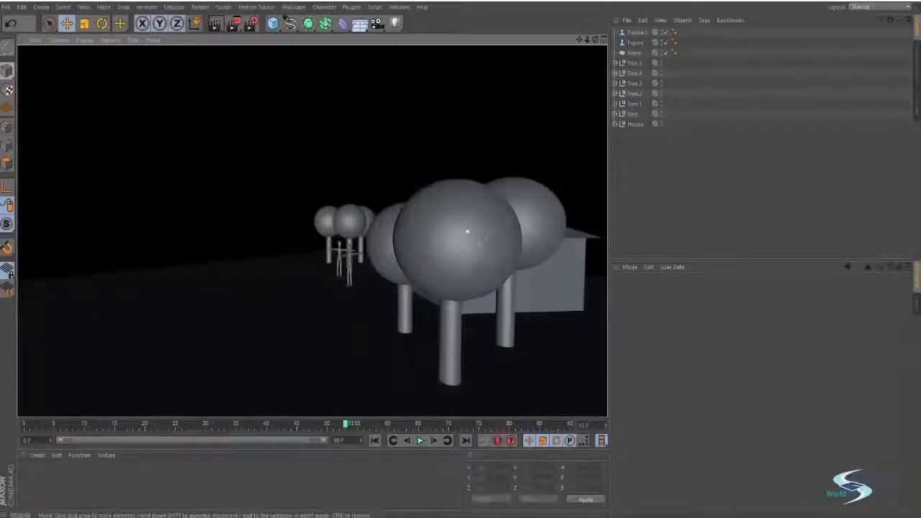
Step: Render a centred front view of the house with both figures and the trees on either side
{"action": "left_click_drag", "start_coordinate": [467, 232], "coordinate": [576, 215], "text": "alt"}
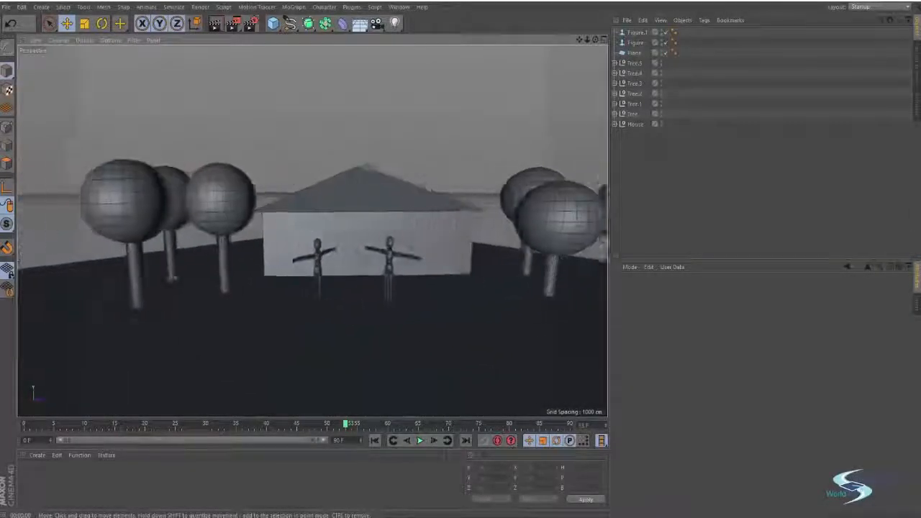
{"action": "middle_click_drag", "start_coordinate": [516, 248], "coordinate": [434, 238], "text": "alt"}
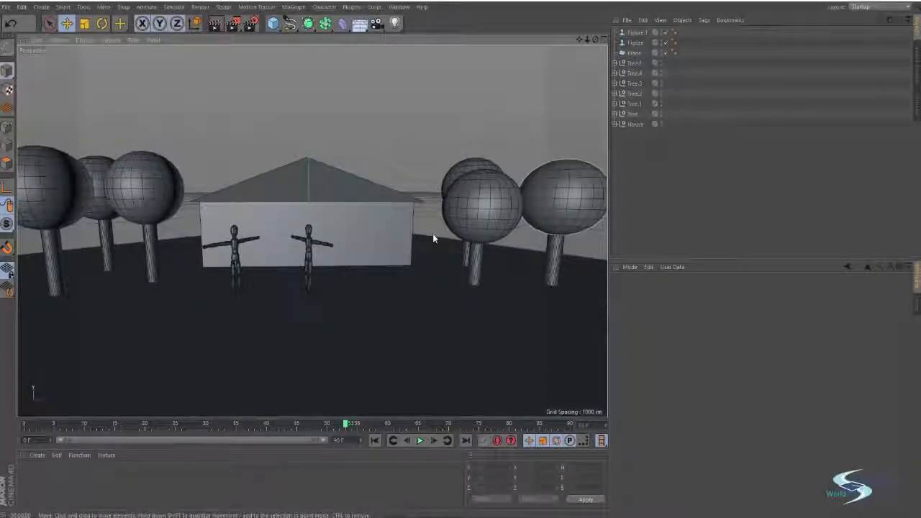
{"action": "left_click_drag", "start_coordinate": [335, 191], "coordinate": [365, 194], "text": "alt"}
{"action": "mouse_move", "coordinate": [364, 194]}
{"action": "middle_mouse_down", "text": "alt"}
{"action": "mouse_move", "coordinate": [354, 202]}
{"action": "mouse_move", "coordinate": [366, 186]}
{"action": "mouse_move", "coordinate": [372, 200]}
{"action": "middle_mouse_up", "text": "alt"}
{"action": "scroll", "coordinate": [356, 195], "scroll_direction": "up", "scroll_amount": 2}
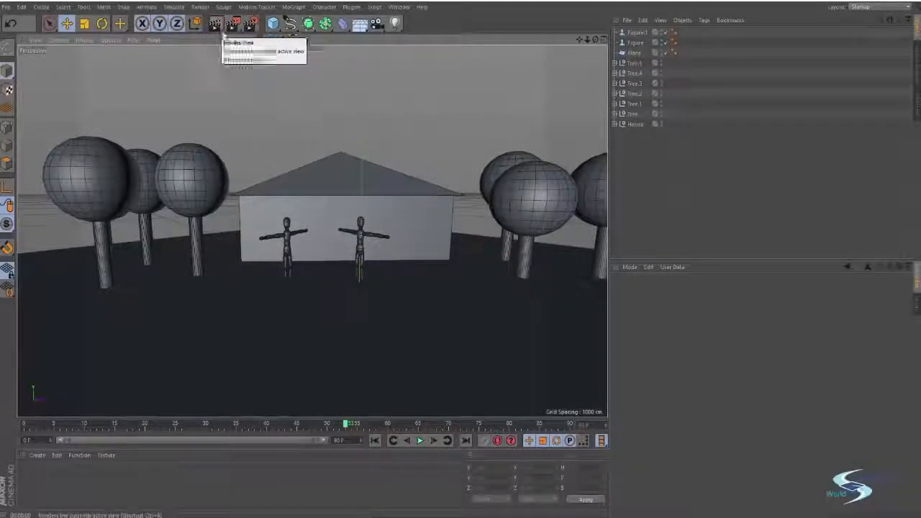
{"action": "left_click", "coordinate": [216, 24]}
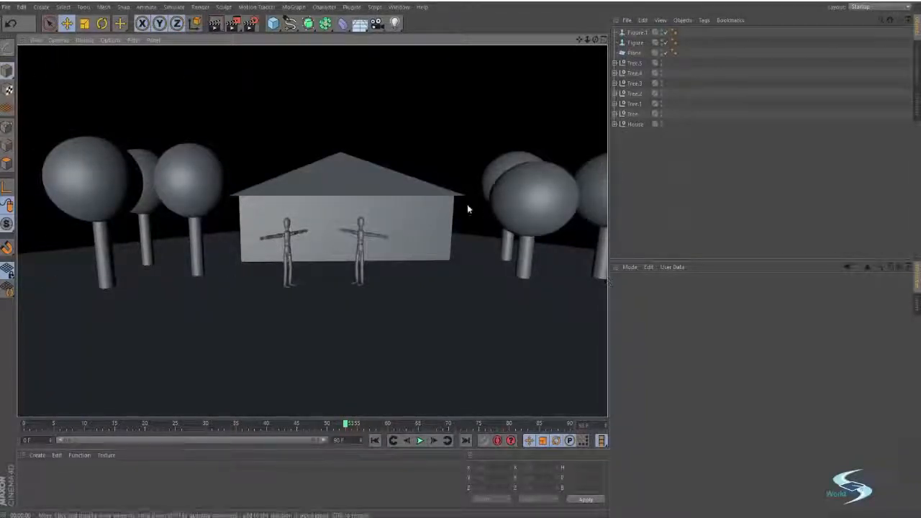
Step: Re-render the slightly shifted front view, and render the house once more from an oblique angle
{"action": "mouse_move", "coordinate": [468, 209]}
{"action": "middle_mouse_down", "text": "alt"}
{"action": "mouse_move", "coordinate": [463, 222]}
{"action": "mouse_move", "coordinate": [458, 211]}
{"action": "middle_mouse_up", "text": "alt"}
{"action": "key", "text": "ctrl+r"}
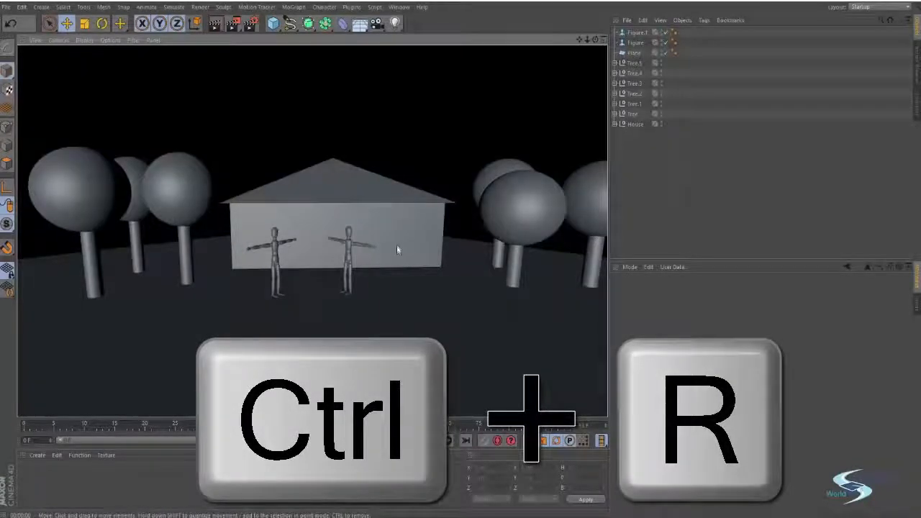
{"action": "mouse_move", "coordinate": [397, 245]}
{"action": "middle_mouse_down", "text": "alt"}
{"action": "mouse_move", "coordinate": [424, 241]}
{"action": "mouse_move", "coordinate": [397, 245]}
{"action": "middle_mouse_up", "text": "alt"}
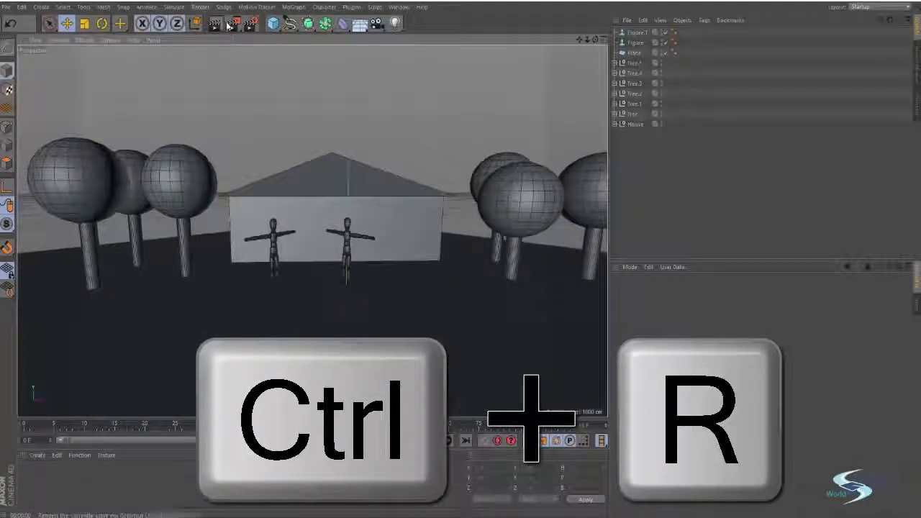
{"action": "middle_click_drag", "start_coordinate": [318, 277], "coordinate": [317, 286], "text": "alt"}
{"action": "left_click_drag", "start_coordinate": [300, 294], "coordinate": [521, 312], "text": "alt"}
{"action": "key", "text": "ctrl+r"}
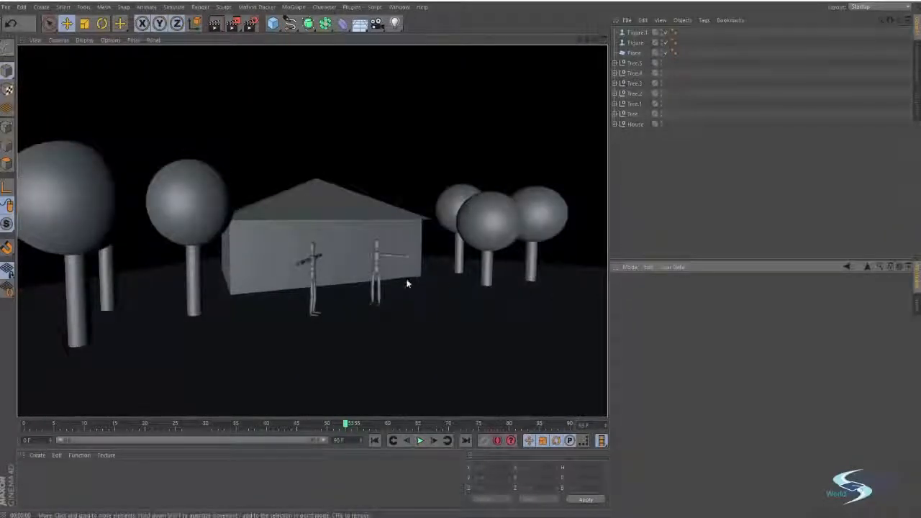
Step: Render a low close-up of the tree trunks beside the house
{"action": "left_click_drag", "start_coordinate": [393, 283], "coordinate": [538, 278], "text": "alt"}
{"action": "right_click_drag", "start_coordinate": [393, 314], "coordinate": [458, 296], "text": "alt"}
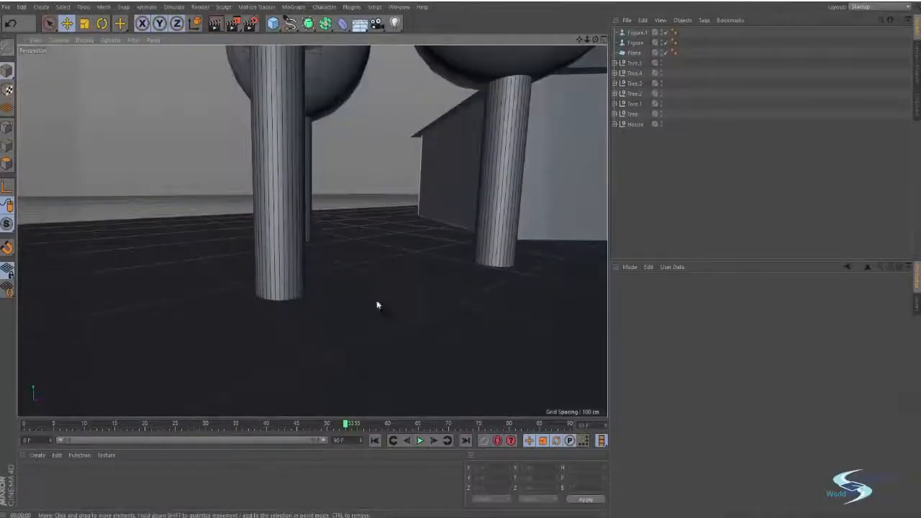
{"action": "middle_click_drag", "start_coordinate": [377, 305], "coordinate": [478, 289], "text": "alt"}
{"action": "key", "text": "ctrl+r"}
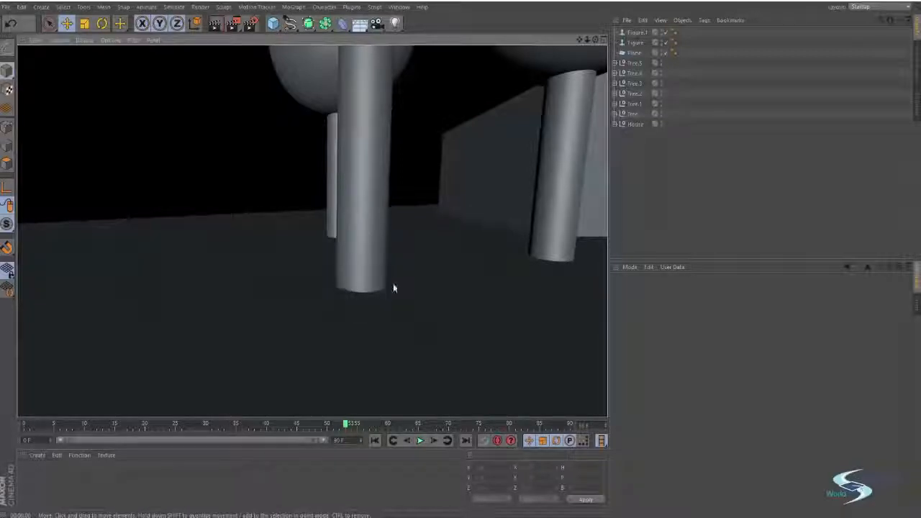
Step: Examine the tree group, the overall scene and the base of a tree trunk up close
{"action": "scroll", "coordinate": [432, 265], "scroll_direction": "down", "scroll_amount": 3}
{"action": "middle_click_drag", "start_coordinate": [418, 276], "coordinate": [234, 307], "text": "alt"}
{"action": "scroll", "coordinate": [224, 310], "scroll_direction": "down", "scroll_amount": 2}
{"action": "left_click_drag", "start_coordinate": [318, 276], "coordinate": [347, 289], "text": "alt"}
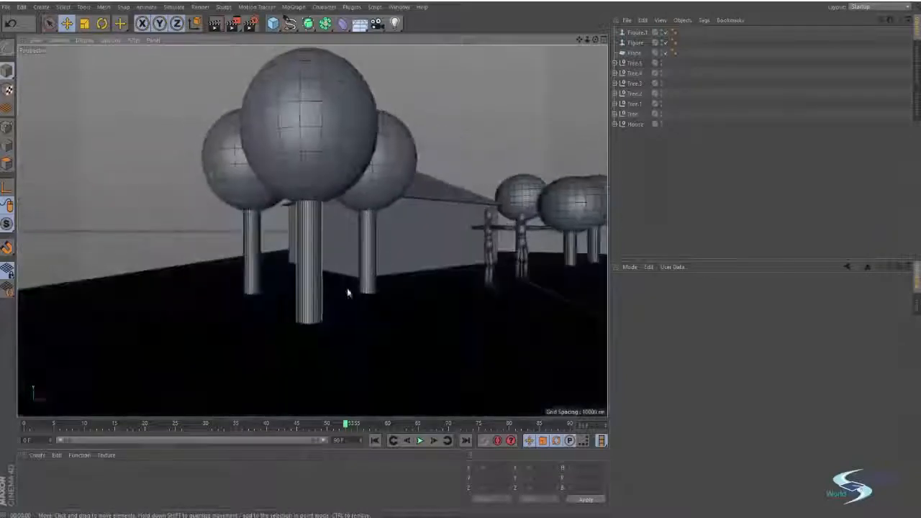
{"action": "right_click_drag", "start_coordinate": [305, 323], "coordinate": [420, 362], "text": "alt"}
{"action": "left_click_drag", "start_coordinate": [420, 363], "coordinate": [360, 261], "text": "alt"}
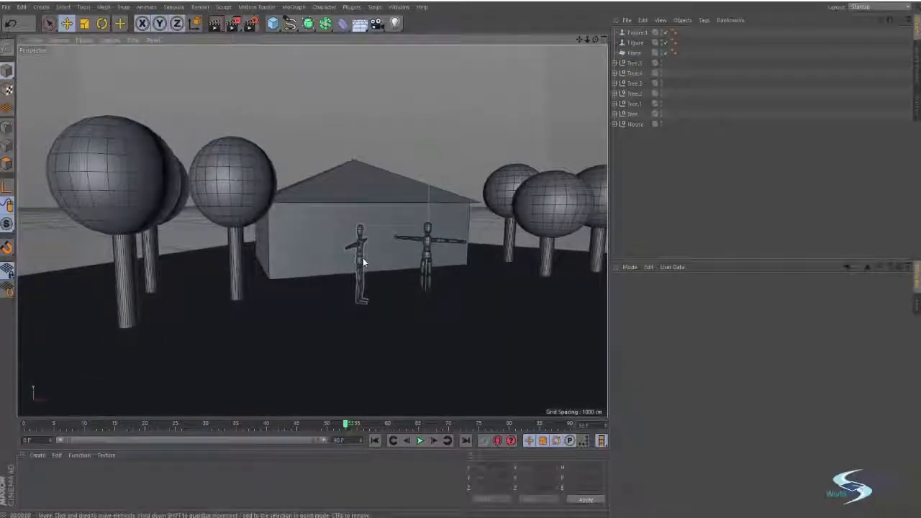
{"action": "scroll", "coordinate": [236, 295], "scroll_direction": "up", "scroll_amount": 1}
{"action": "scroll", "coordinate": [240, 298], "scroll_direction": "up", "scroll_amount": 5}
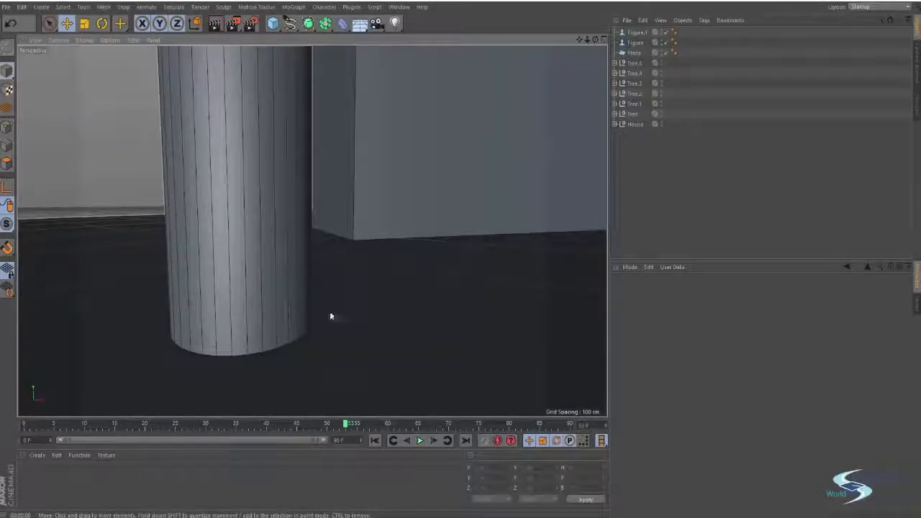
{"action": "scroll", "coordinate": [267, 263], "scroll_direction": "down", "scroll_amount": 6}
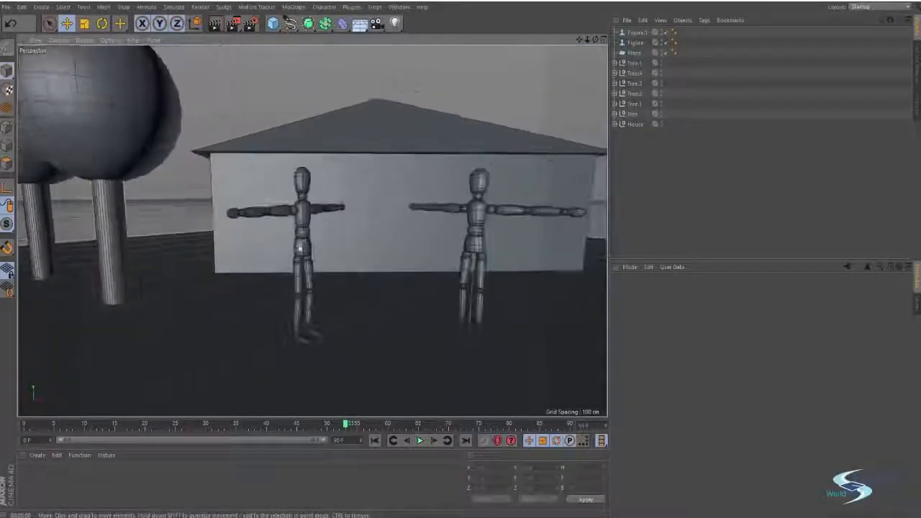
Step: Examine the torso and neck of a figure up close, and return to an overview of the scene
{"action": "scroll", "coordinate": [300, 248], "scroll_direction": "up", "scroll_amount": 6}
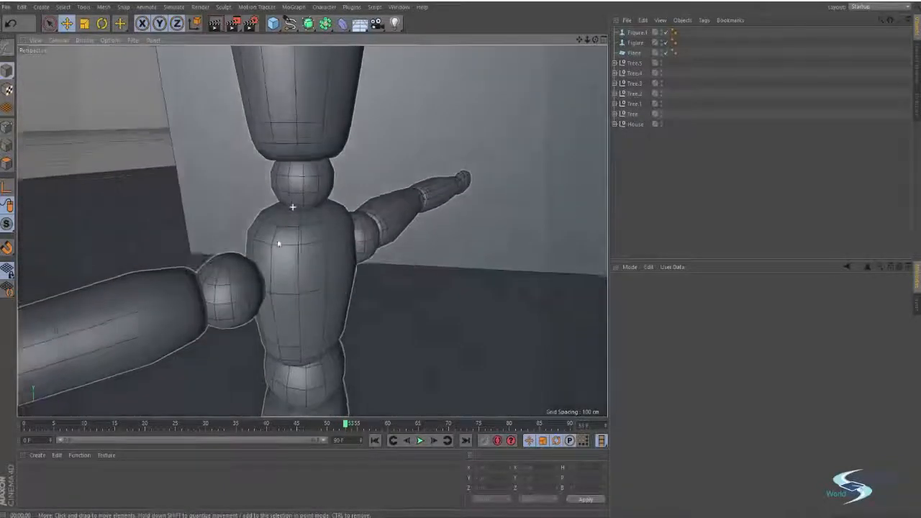
{"action": "scroll", "coordinate": [297, 212], "scroll_direction": "down", "scroll_amount": 5}
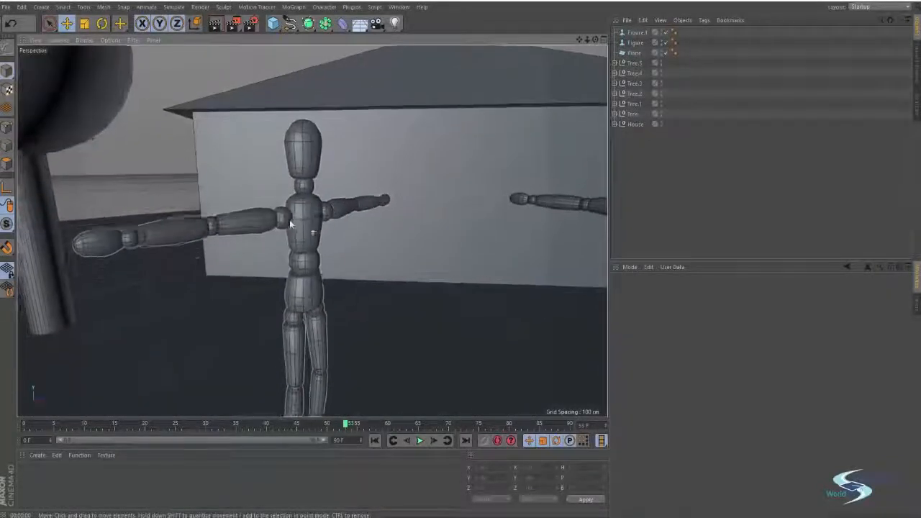
{"action": "scroll", "coordinate": [344, 154], "scroll_direction": "up", "scroll_amount": 7}
{"action": "right_click_drag", "start_coordinate": [344, 154], "coordinate": [326, 161], "text": "alt"}
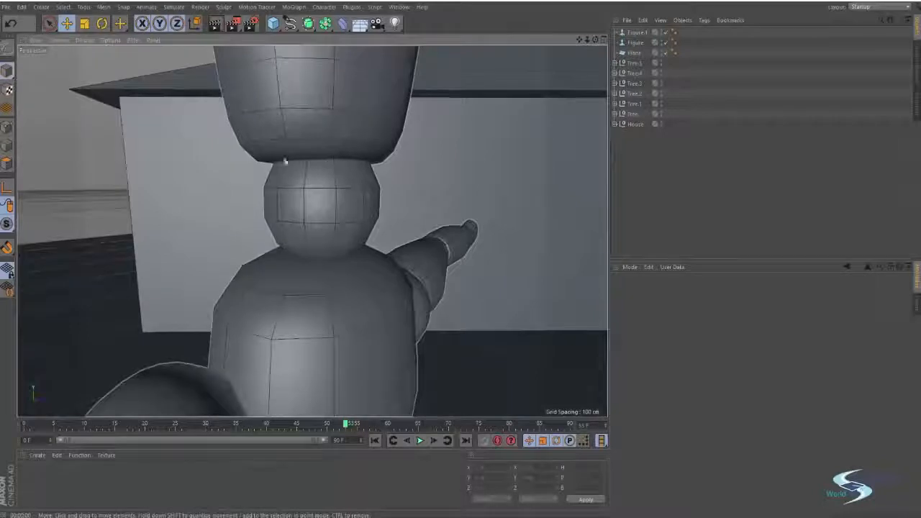
{"action": "left_click_drag", "start_coordinate": [332, 164], "coordinate": [305, 144], "text": "alt"}
{"action": "scroll", "coordinate": [317, 181], "scroll_direction": "down", "scroll_amount": 15}
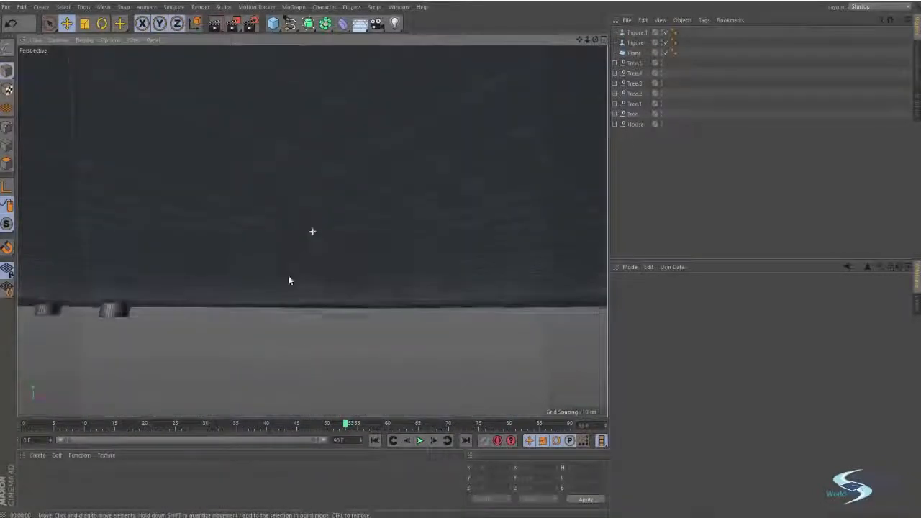
{"action": "left_click_drag", "start_coordinate": [288, 280], "coordinate": [321, 339], "text": "alt"}
{"action": "left_click_drag", "start_coordinate": [303, 247], "coordinate": [392, 283], "text": "alt"}
{"action": "scroll", "coordinate": [319, 249], "scroll_direction": "down", "scroll_amount": 3}
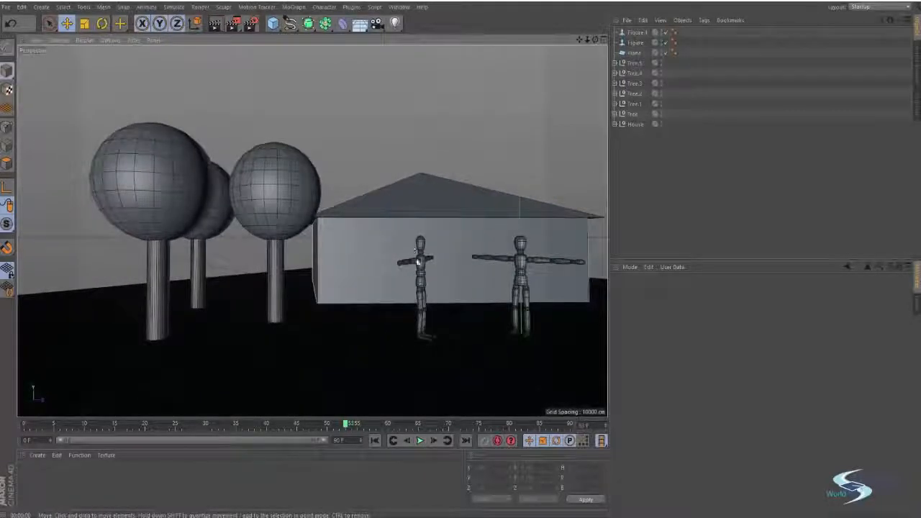
Step: Add the Ambient Occlusion effect to the render settings
{"action": "middle_click_drag", "start_coordinate": [480, 253], "coordinate": [403, 255], "text": "alt"}
{"action": "left_click_drag", "start_coordinate": [404, 255], "coordinate": [423, 264], "text": "alt"}
{"action": "middle_click_drag", "start_coordinate": [422, 263], "coordinate": [462, 246], "text": "alt"}
{"action": "left_click_drag", "start_coordinate": [462, 246], "coordinate": [410, 259], "text": "alt"}
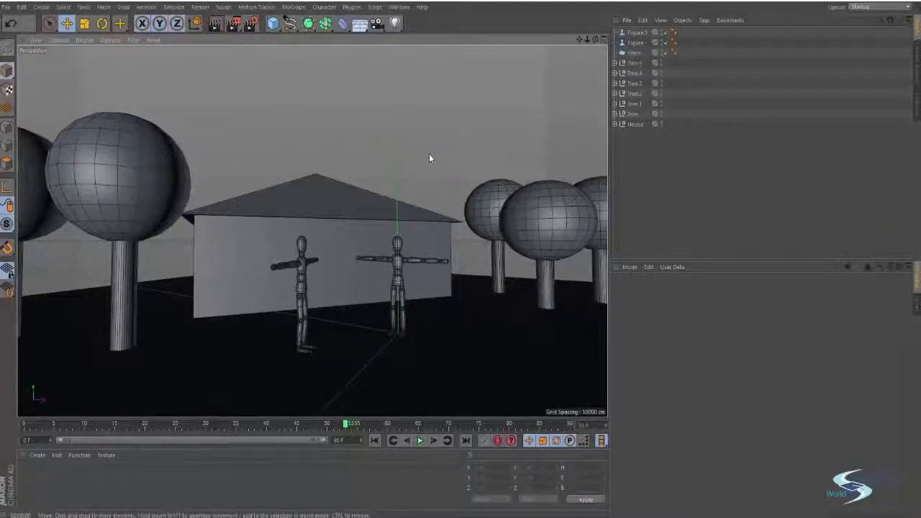
{"action": "key", "text": "ctrl+b"}
{"action": "left_click_drag", "start_coordinate": [341, 23], "coordinate": [329, 87]}
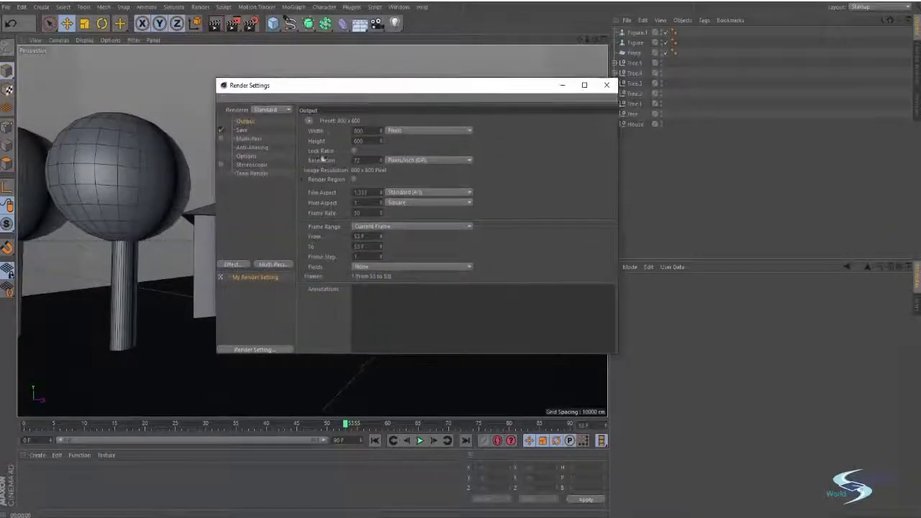
{"action": "left_click", "coordinate": [283, 204]}
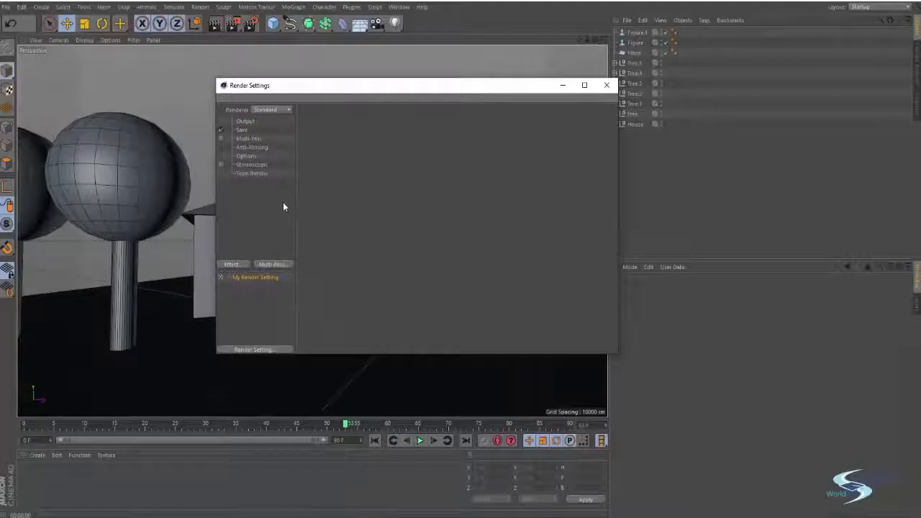
{"action": "left_click", "coordinate": [245, 122]}
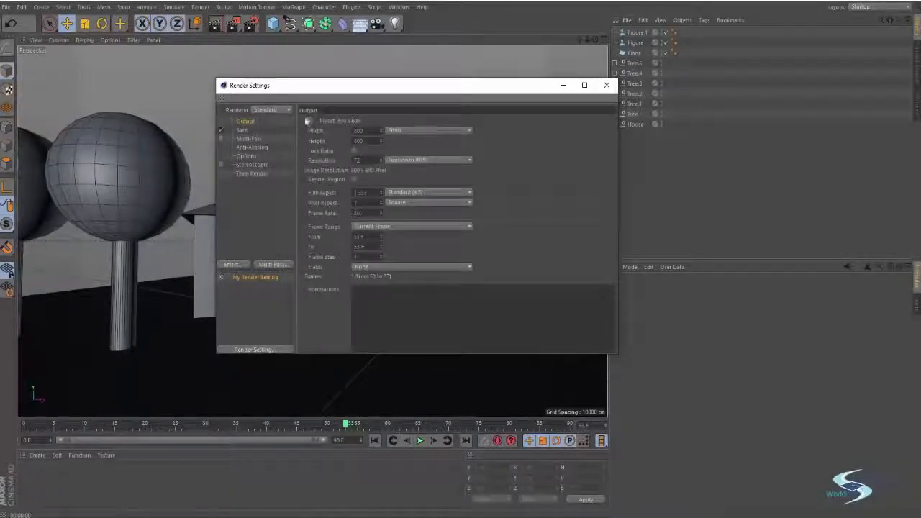
{"action": "left_click", "coordinate": [262, 221]}
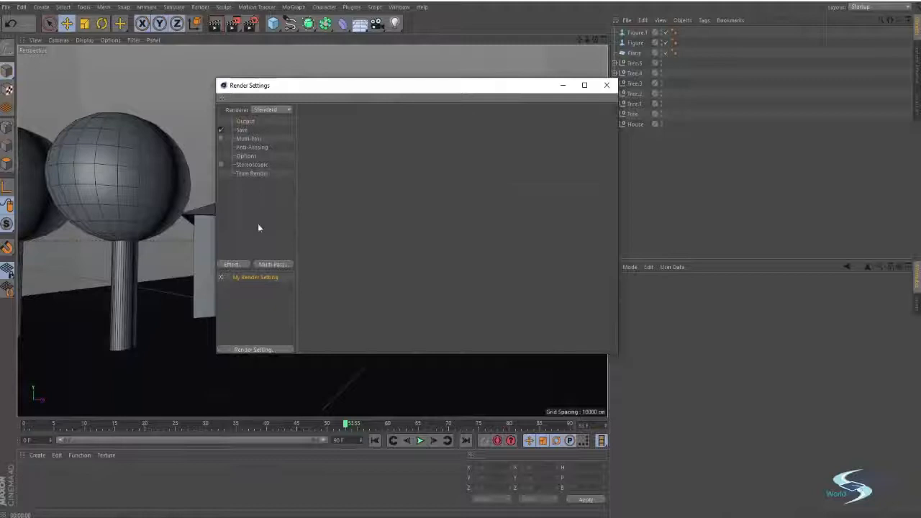
{"action": "left_click", "coordinate": [227, 264]}
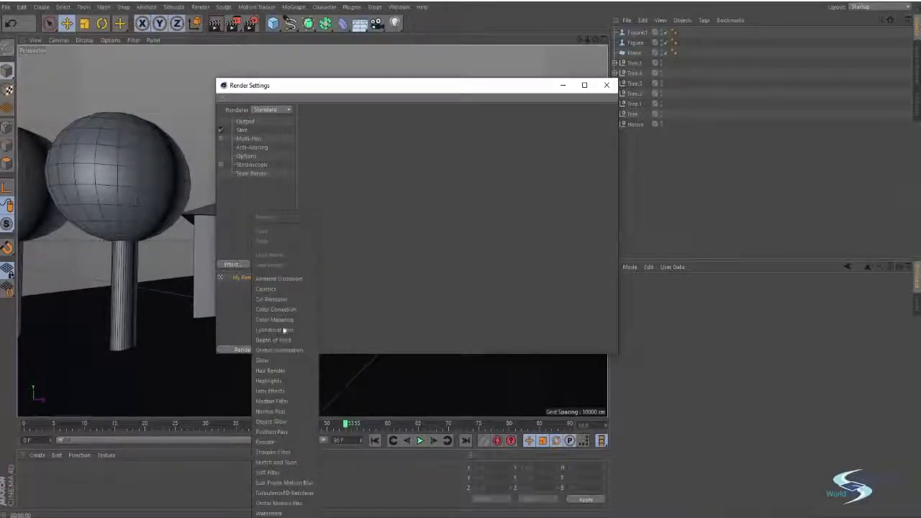
{"action": "left_click", "coordinate": [294, 279]}
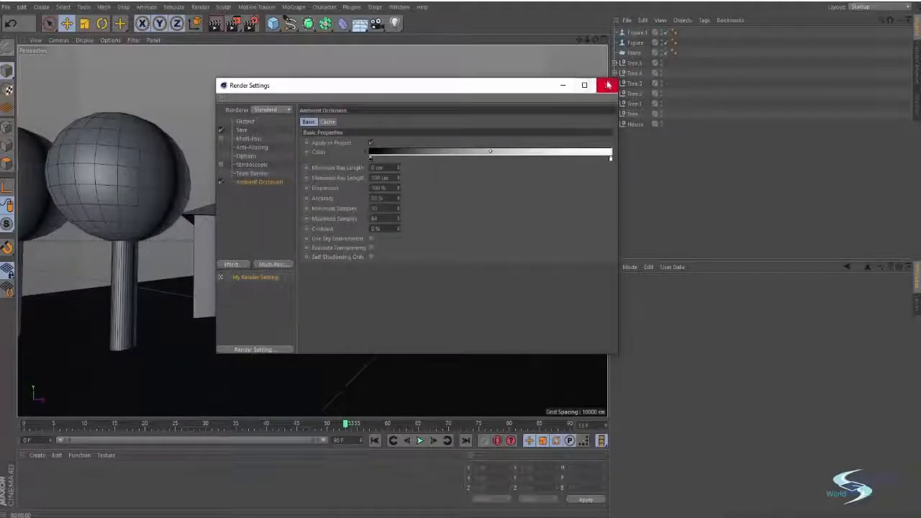
{"action": "left_click", "coordinate": [607, 85]}
Step: Render the whole scene from the front with ambient occlusion applied
{"action": "scroll", "coordinate": [425, 221], "scroll_direction": "down", "scroll_amount": 3}
{"action": "left_click_drag", "start_coordinate": [407, 228], "coordinate": [394, 235], "text": "alt"}
{"action": "key", "text": "ctrl+r"}
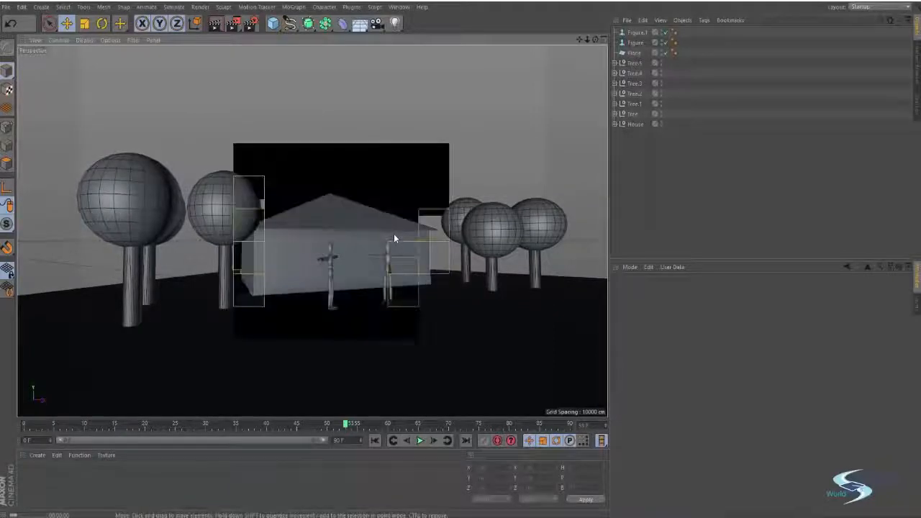
Step: Render a close-up of the tree trunk bases to inspect the ambient occlusion where they meet the ground
{"action": "left_click_drag", "start_coordinate": [338, 296], "coordinate": [346, 319], "text": "alt"}
{"action": "middle_click_drag", "start_coordinate": [346, 320], "coordinate": [463, 224], "text": "alt"}
{"action": "scroll", "coordinate": [281, 243], "scroll_direction": "up", "scroll_amount": 5}
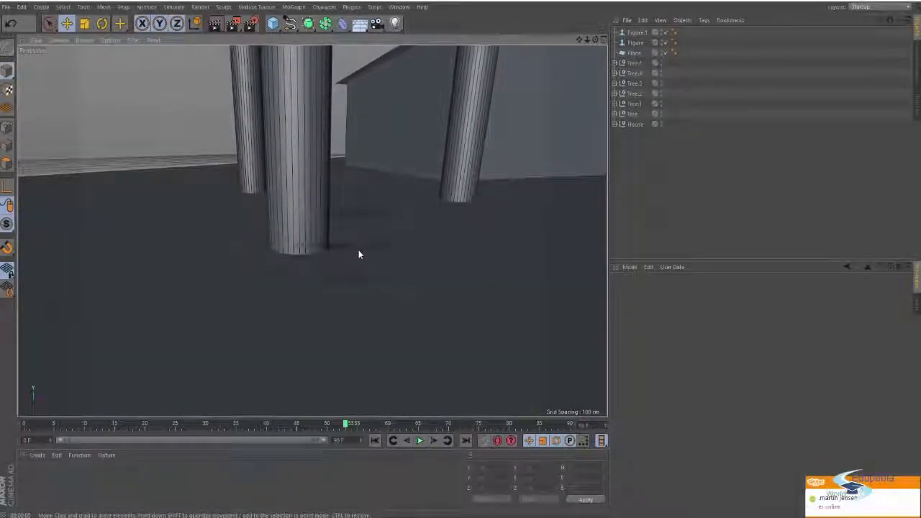
{"action": "key", "text": "ctrl+r"}
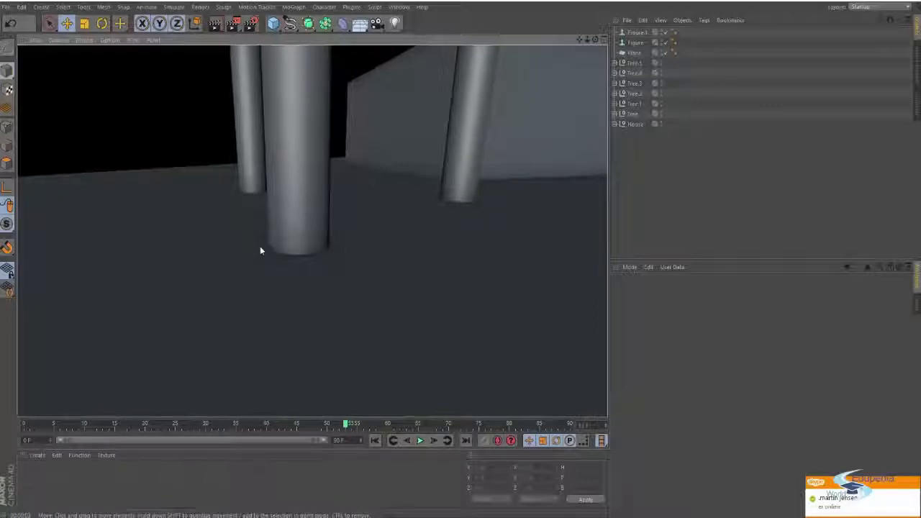
Step: Render the two figures in front of the house from a slightly raised front view
{"action": "scroll", "coordinate": [392, 187], "scroll_direction": "down", "scroll_amount": 3}
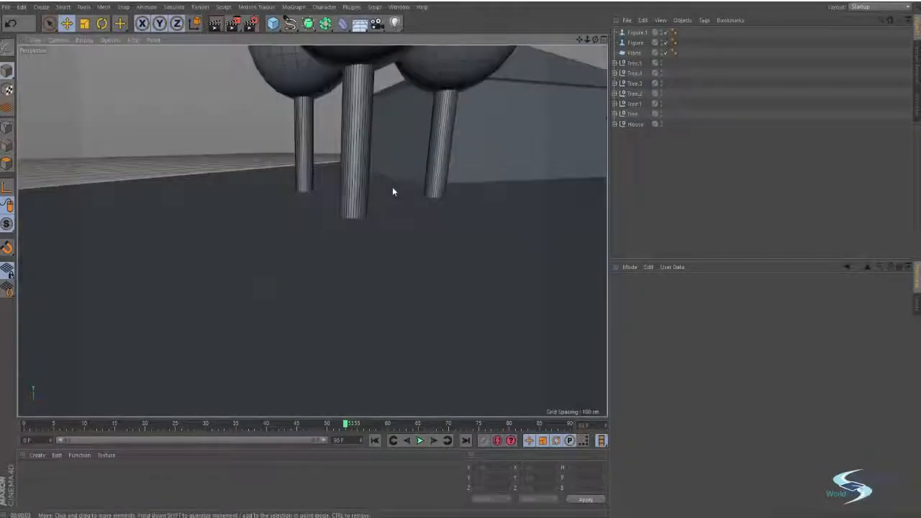
{"action": "left_click_drag", "start_coordinate": [392, 186], "coordinate": [102, 258], "text": "alt"}
{"action": "left_click_drag", "start_coordinate": [258, 191], "coordinate": [285, 223], "text": "alt"}
{"action": "key", "text": "ctrl+r"}
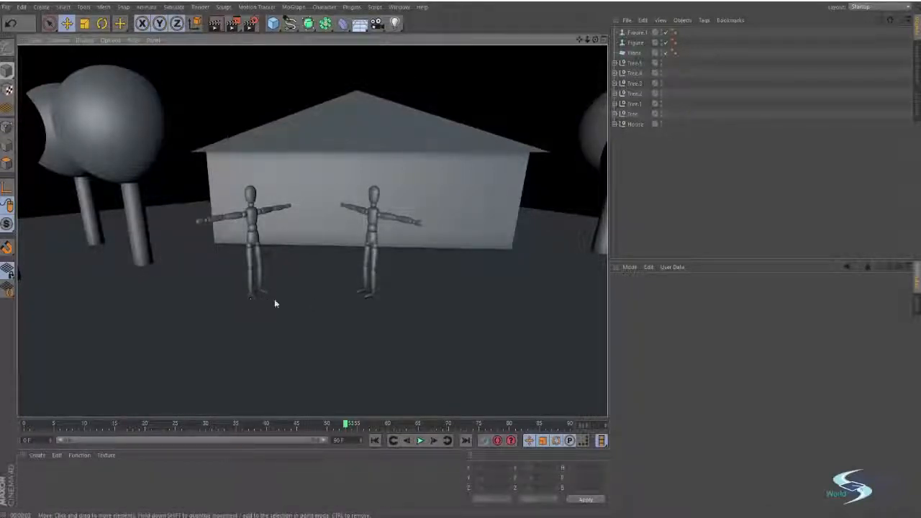
Step: Render the front view again and a close-up of a figure's legs and feet
{"action": "mouse_move", "coordinate": [361, 150]}
{"action": "left_mouse_down", "text": "alt"}
{"action": "mouse_move", "coordinate": [360, 157]}
{"action": "mouse_move", "coordinate": [265, 166]}
{"action": "mouse_move", "coordinate": [363, 160]}
{"action": "left_mouse_up", "text": "alt"}
{"action": "key", "text": "ctrl+r"}
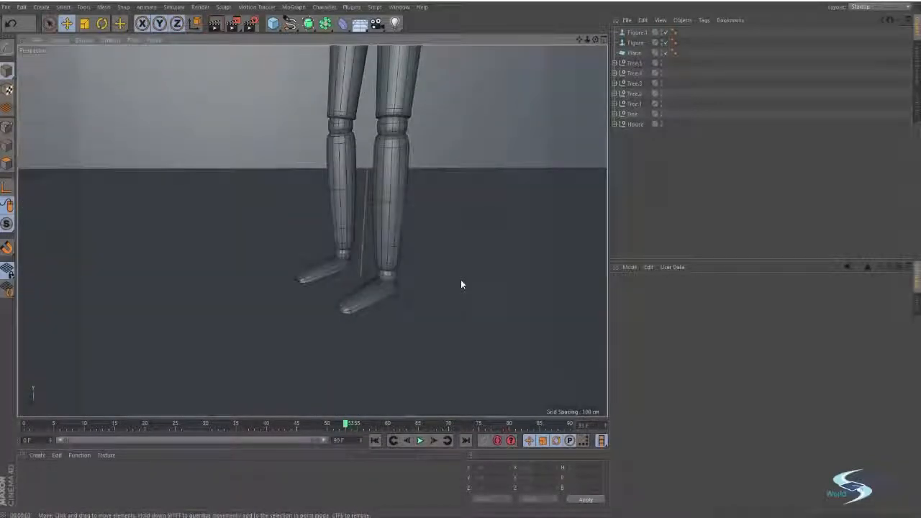
{"action": "key", "text": "ctrl+r"}
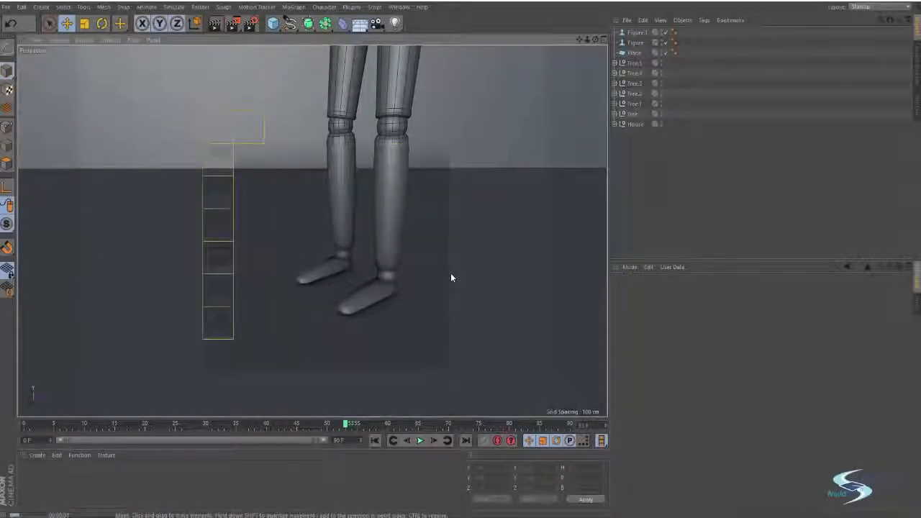
Step: Lower the first figure along the Y axis so its feet rest on the ground plane
{"action": "left_click", "coordinate": [364, 295]}
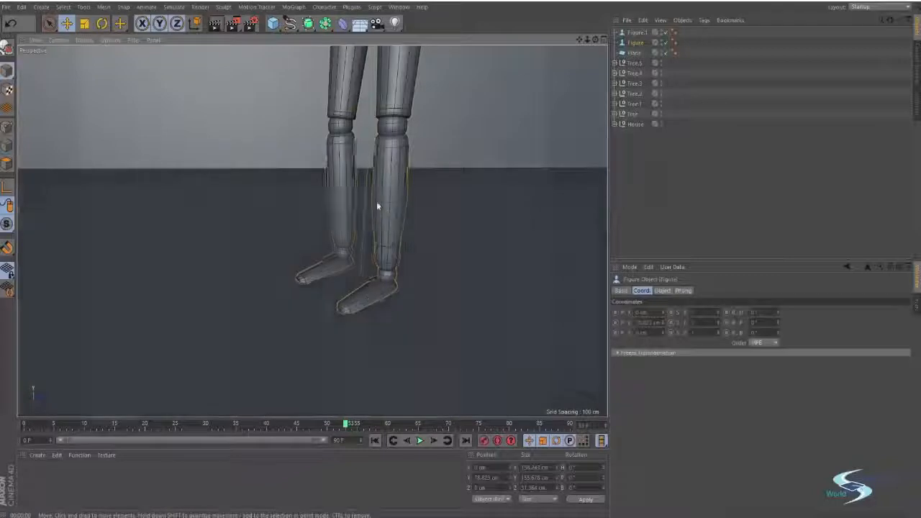
{"action": "right_click_drag", "start_coordinate": [352, 295], "coordinate": [413, 292], "text": "alt"}
{"action": "left_click_drag", "start_coordinate": [406, 299], "coordinate": [375, 245], "text": "alt"}
{"action": "left_click_drag", "start_coordinate": [312, 230], "coordinate": [362, 287], "text": "alt"}
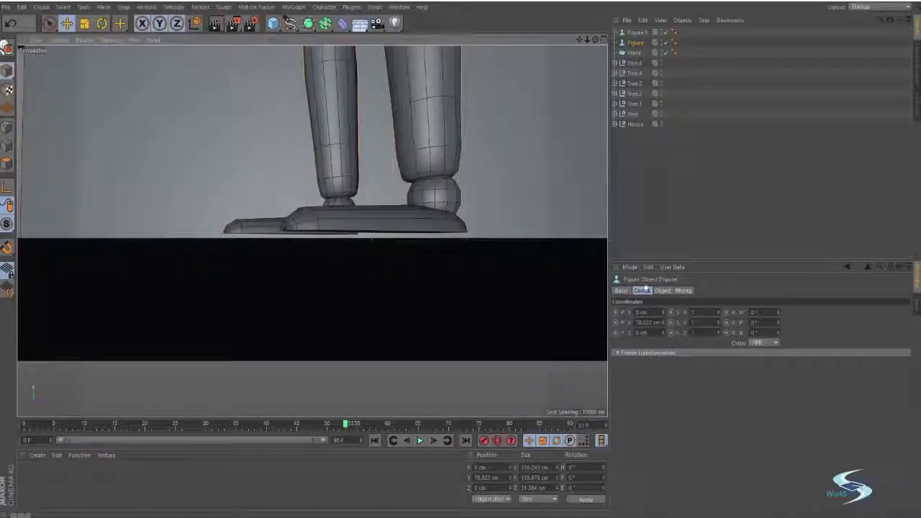
{"action": "left_click", "coordinate": [663, 325]}
{"action": "left_click", "coordinate": [663, 325]}
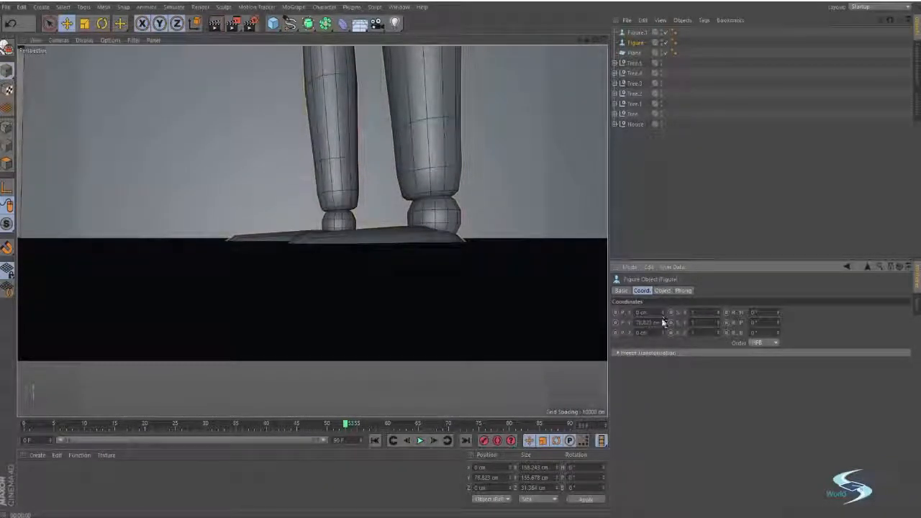
{"action": "left_click", "coordinate": [663, 320]}
{"action": "left_click", "coordinate": [453, 191]}
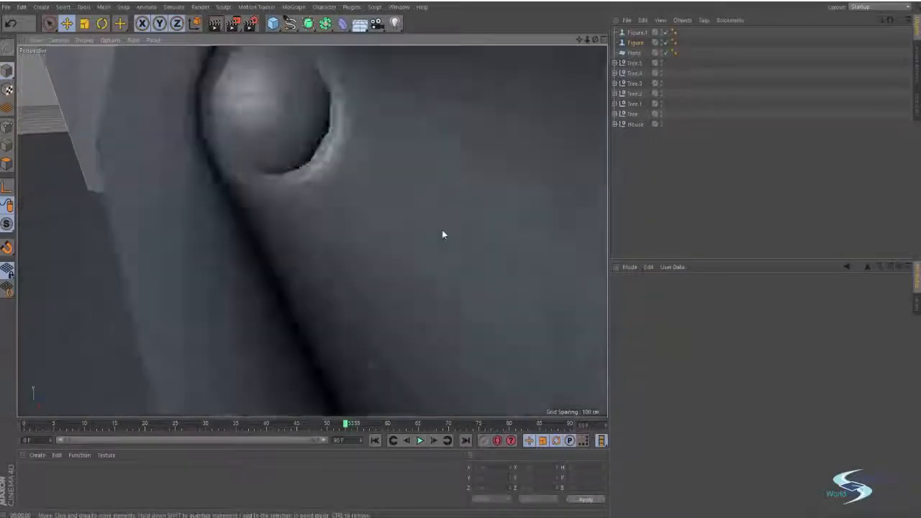
Step: Lower the second figure along the Y axis to the same height as the first one
{"action": "scroll", "coordinate": [445, 232], "scroll_direction": "down", "scroll_amount": 5}
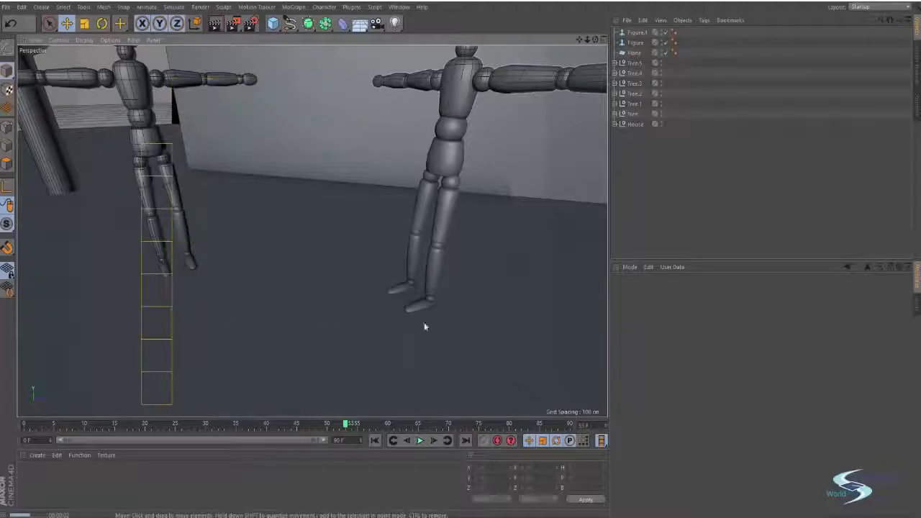
{"action": "left_click", "coordinate": [190, 265]}
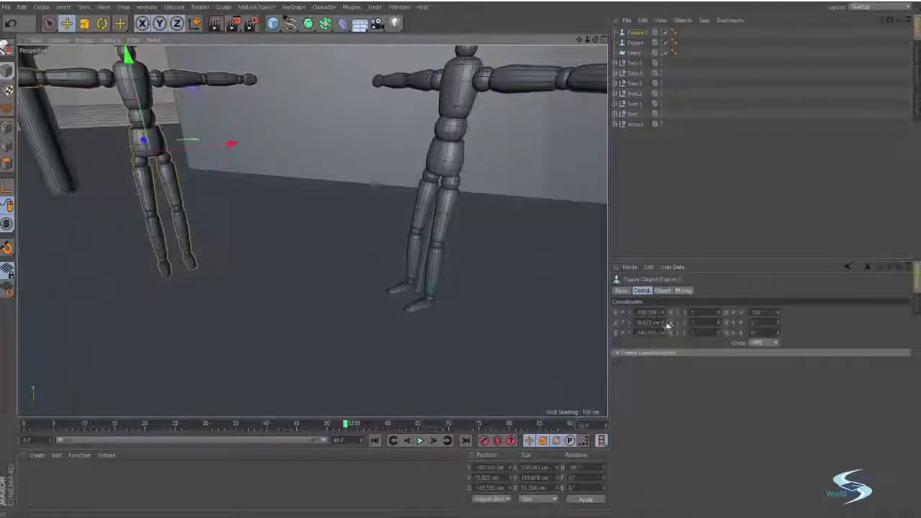
{"action": "left_click", "coordinate": [623, 185]}
Step: Render the grounded figures with the house, and render the scene from the side behind the trees
{"action": "scroll", "coordinate": [375, 282], "scroll_direction": "down", "scroll_amount": 5}
{"action": "key", "text": "ctrl+r"}
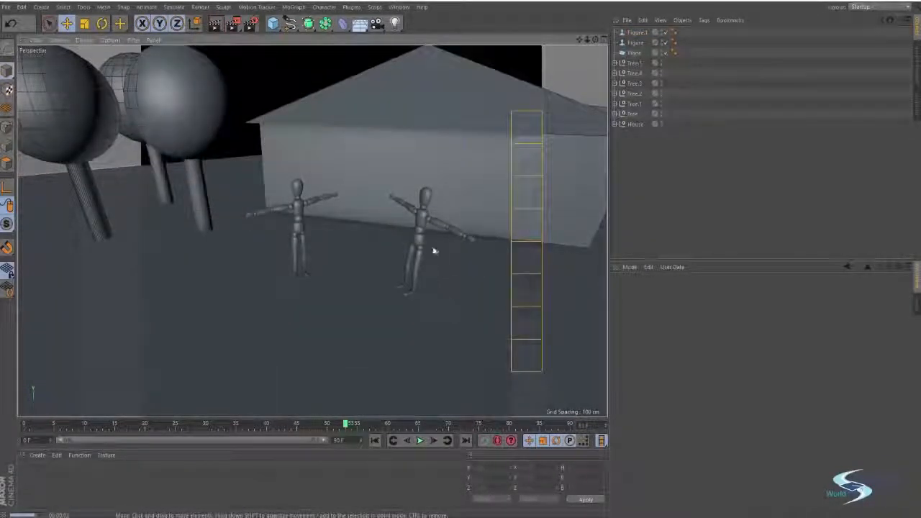
{"action": "left_click_drag", "start_coordinate": [432, 221], "coordinate": [475, 187], "text": "alt"}
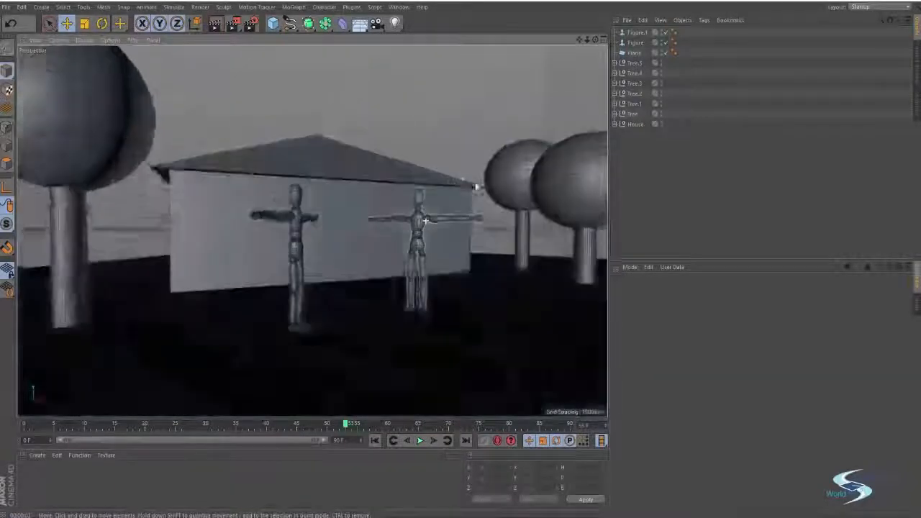
{"action": "right_click_drag", "start_coordinate": [406, 226], "coordinate": [310, 235], "text": "alt"}
{"action": "left_click_drag", "start_coordinate": [376, 252], "coordinate": [464, 266], "text": "alt"}
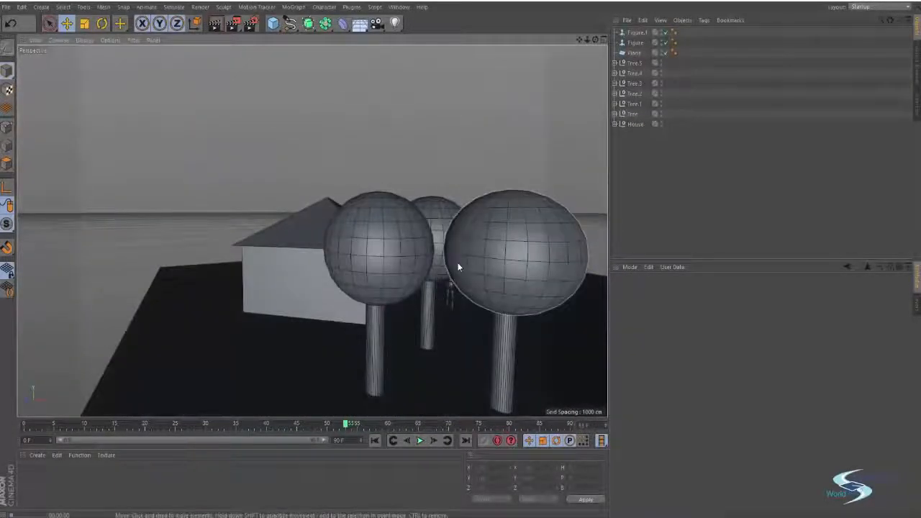
{"action": "key", "text": "ctrl+r"}
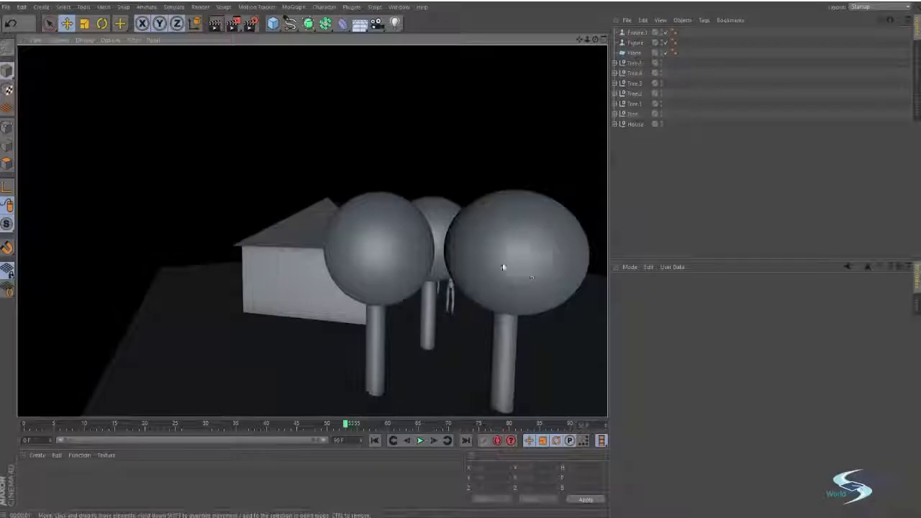
Step: Add a standard Light object to the scene
{"action": "left_click_drag", "start_coordinate": [504, 261], "coordinate": [351, 250], "text": "alt"}
{"action": "left_click_drag", "start_coordinate": [395, 227], "coordinate": [430, 260], "text": "alt"}
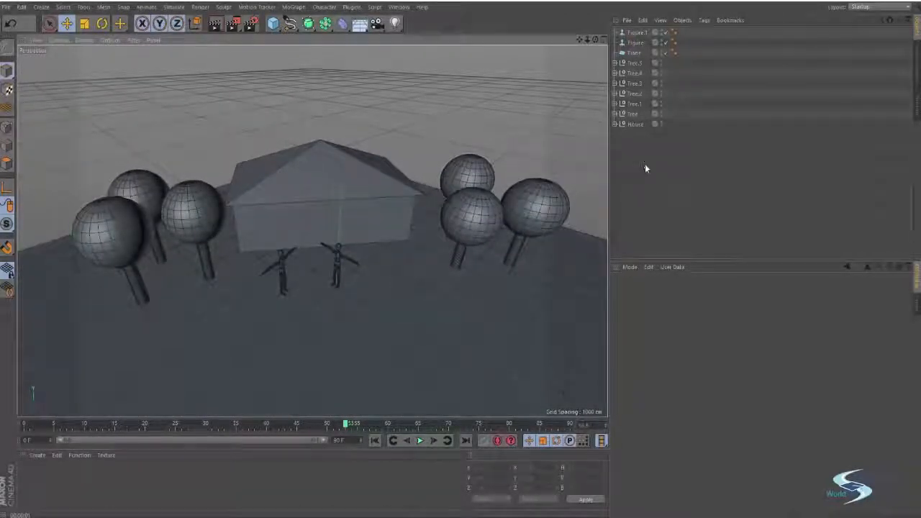
{"action": "left_click", "coordinate": [395, 25]}
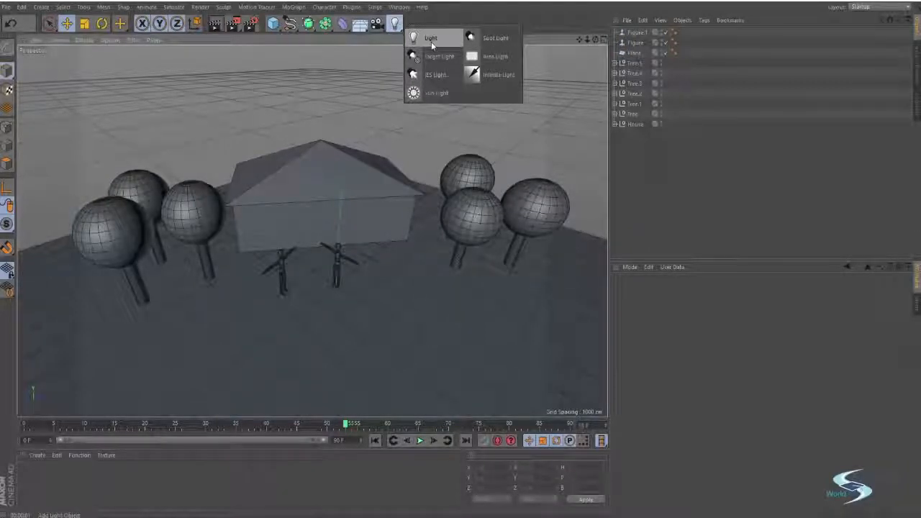
{"action": "left_click", "coordinate": [424, 38]}
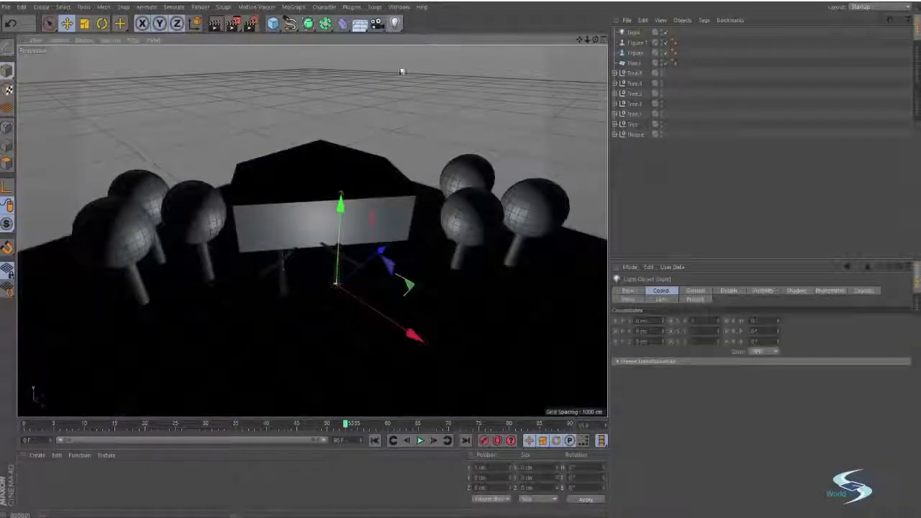
Step: Move the light up and forward in the Y-Z plane to a position above the ground in front of the house
{"action": "left_click_drag", "start_coordinate": [439, 275], "coordinate": [314, 189], "text": "alt"}
{"action": "left_click_drag", "start_coordinate": [392, 191], "coordinate": [291, 118]}
{"action": "right_click_drag", "start_coordinate": [290, 117], "coordinate": [273, 153], "text": "alt"}
{"action": "middle_click_drag", "start_coordinate": [273, 153], "coordinate": [266, 171], "text": "alt"}
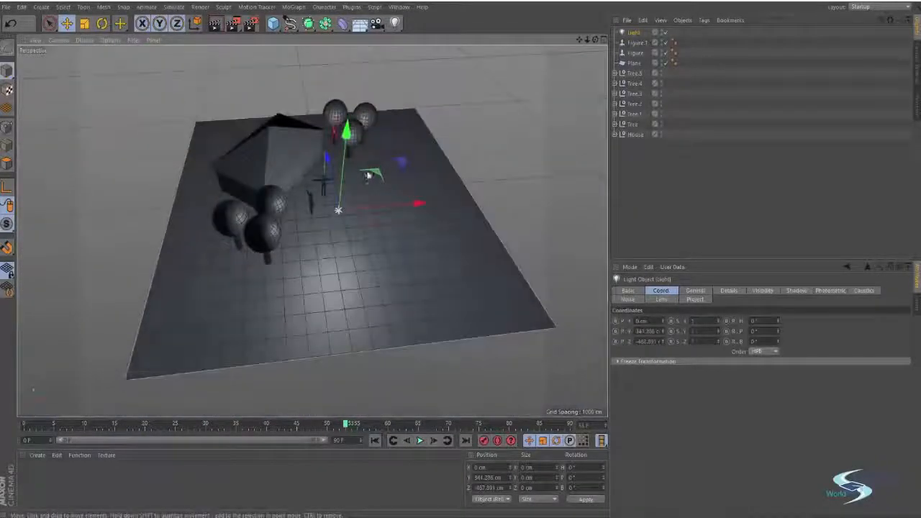
{"action": "mouse_move", "coordinate": [368, 176]}
{"action": "left_mouse_down"}
{"action": "mouse_move", "coordinate": [235, 268]}
{"action": "mouse_move", "coordinate": [175, 141]}
{"action": "mouse_move", "coordinate": [331, 50]}
{"action": "mouse_move", "coordinate": [474, 111]}
{"action": "mouse_move", "coordinate": [451, 307]}
{"action": "mouse_move", "coordinate": [226, 305]}
{"action": "mouse_move", "coordinate": [171, 150]}
{"action": "mouse_move", "coordinate": [108, 180]}
{"action": "mouse_move", "coordinate": [245, 309]}
{"action": "mouse_move", "coordinate": [417, 296]}
{"action": "mouse_move", "coordinate": [518, 202]}
{"action": "mouse_move", "coordinate": [533, 101]}
{"action": "mouse_move", "coordinate": [475, 72]}
{"action": "mouse_move", "coordinate": [436, 72]}
{"action": "mouse_move", "coordinate": [440, 64]}
{"action": "left_mouse_up"}
{"action": "left_click", "coordinate": [509, 120]}
Step: Render the lit scene from the front, with the house, figures and trees in view
{"action": "left_click_drag", "start_coordinate": [423, 162], "coordinate": [291, 105], "text": "alt"}
{"action": "right_click_drag", "start_coordinate": [292, 98], "coordinate": [315, 207], "text": "alt"}
{"action": "left_click_drag", "start_coordinate": [316, 205], "coordinate": [318, 197], "text": "alt"}
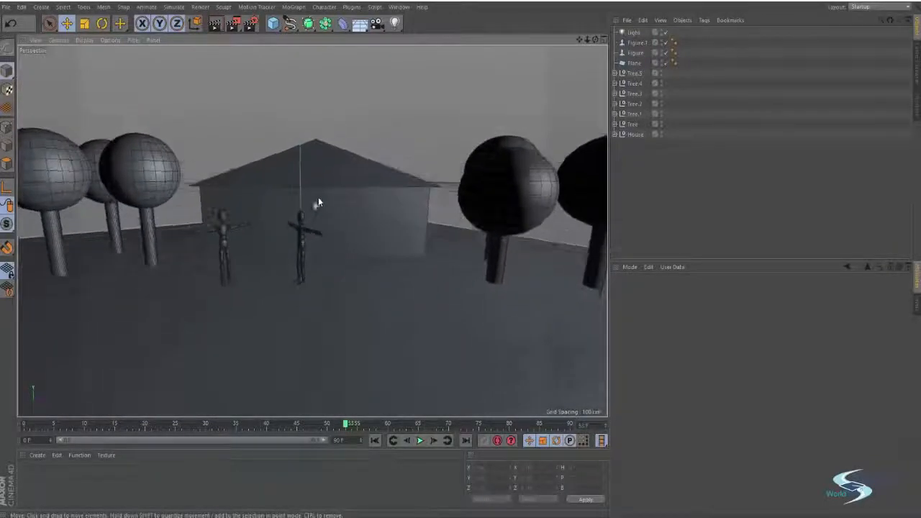
{"action": "middle_click_drag", "start_coordinate": [319, 198], "coordinate": [340, 201], "text": "alt"}
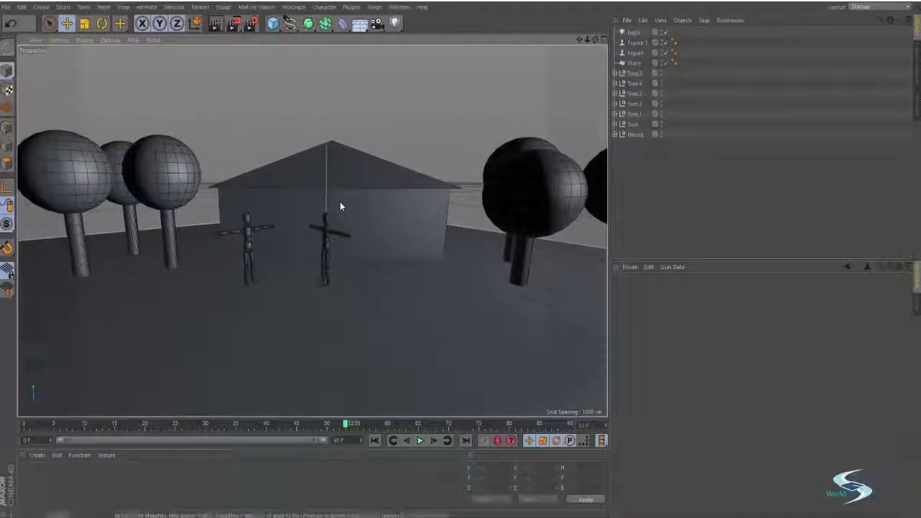
{"action": "key", "text": "ctrl+r"}
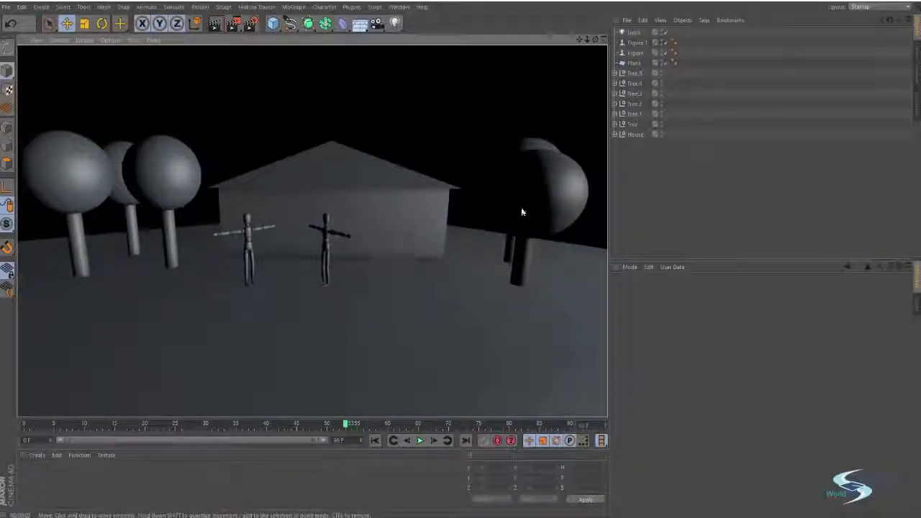
Step: Render the lit scene from a low side view behind the trees and from a higher angle
{"action": "left_click_drag", "start_coordinate": [326, 221], "coordinate": [439, 213], "text": "alt"}
{"action": "key", "text": "ctrl+r"}
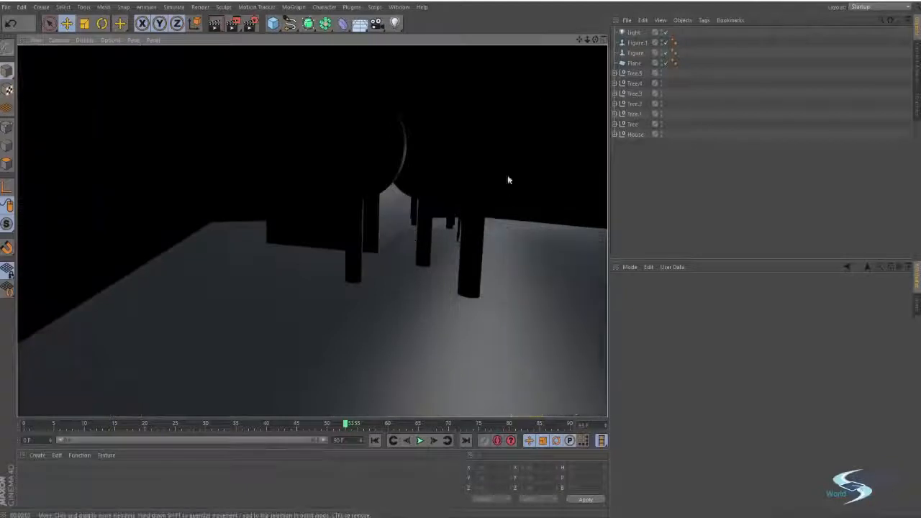
{"action": "left_click_drag", "start_coordinate": [513, 135], "coordinate": [436, 251], "text": "alt"}
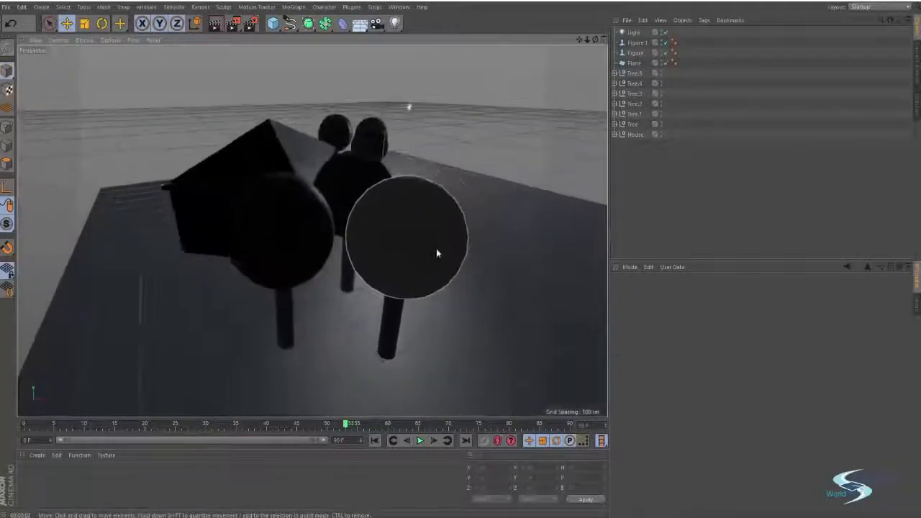
{"action": "key", "text": "ctrl+r"}
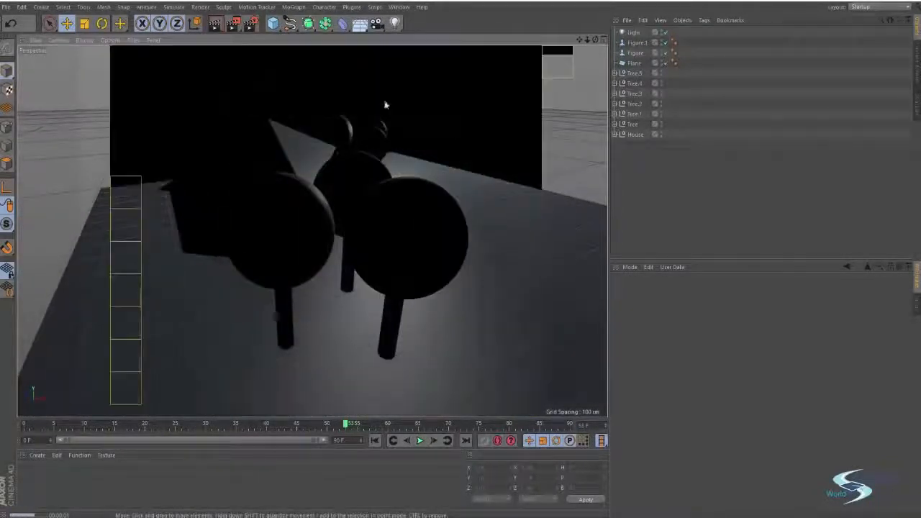
{"action": "left_click_drag", "start_coordinate": [362, 167], "coordinate": [404, 247], "text": "alt"}
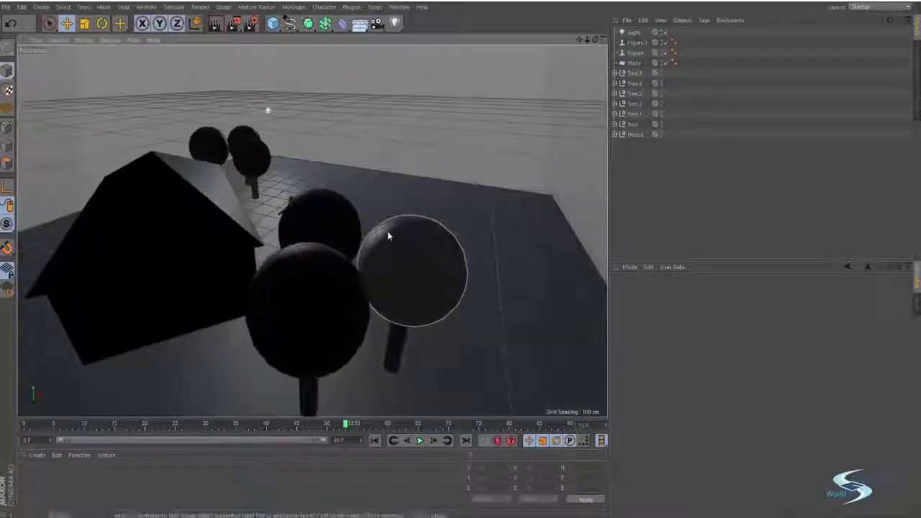
Step: Render the lit scene from an elevated view behind the trees and from a close view toward a corner of the ground plane
{"action": "key", "text": "ctrl+r"}
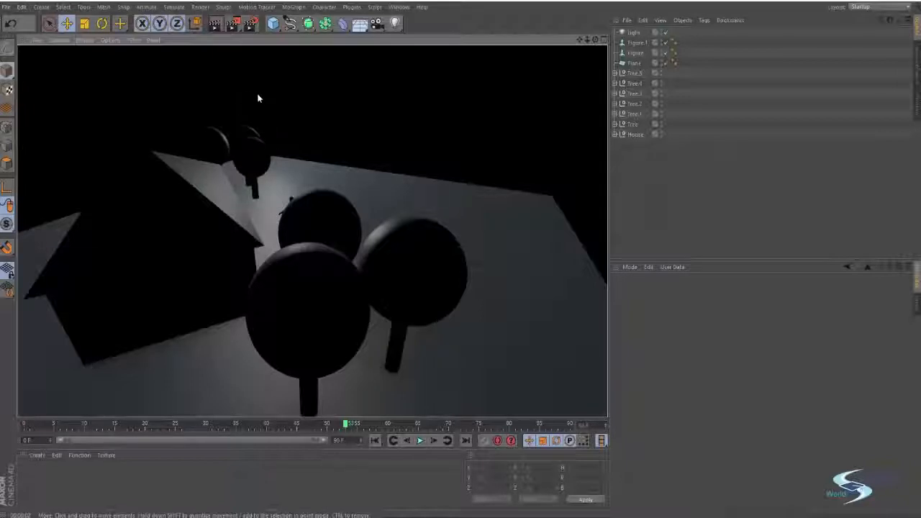
{"action": "mouse_move", "coordinate": [257, 98]}
{"action": "left_mouse_down", "text": "alt"}
{"action": "mouse_move", "coordinate": [309, 230]}
{"action": "mouse_move", "coordinate": [282, 118]}
{"action": "mouse_move", "coordinate": [136, 146]}
{"action": "mouse_move", "coordinate": [96, 125]}
{"action": "mouse_move", "coordinate": [294, 152]}
{"action": "mouse_move", "coordinate": [314, 206]}
{"action": "mouse_move", "coordinate": [374, 175]}
{"action": "mouse_move", "coordinate": [372, 195]}
{"action": "mouse_move", "coordinate": [370, 150]}
{"action": "mouse_move", "coordinate": [374, 164]}
{"action": "left_mouse_up", "text": "alt"}
{"action": "key", "text": "ctrl+r"}
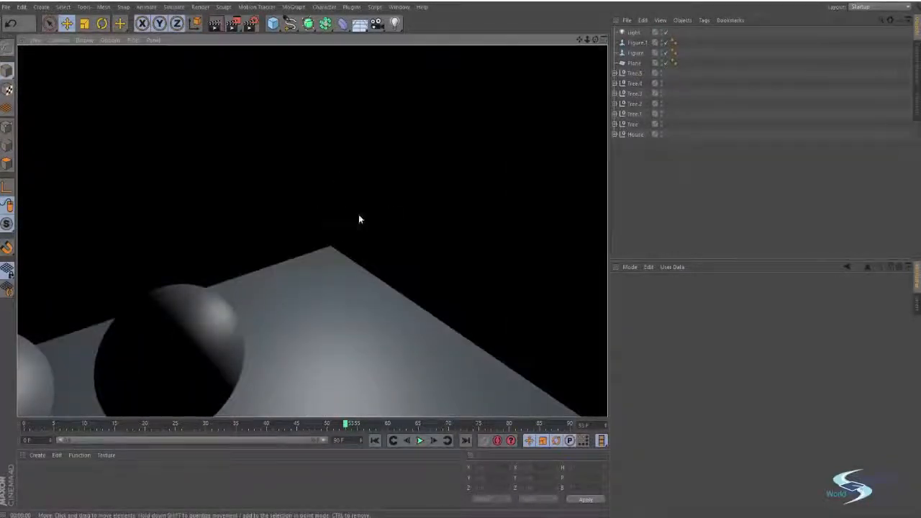
Step: Move the light in the X-Z plane past the ground's edge, to about X 722 cm and Z 784 cm
{"action": "left_click_drag", "start_coordinate": [359, 220], "coordinate": [415, 257], "text": "alt"}
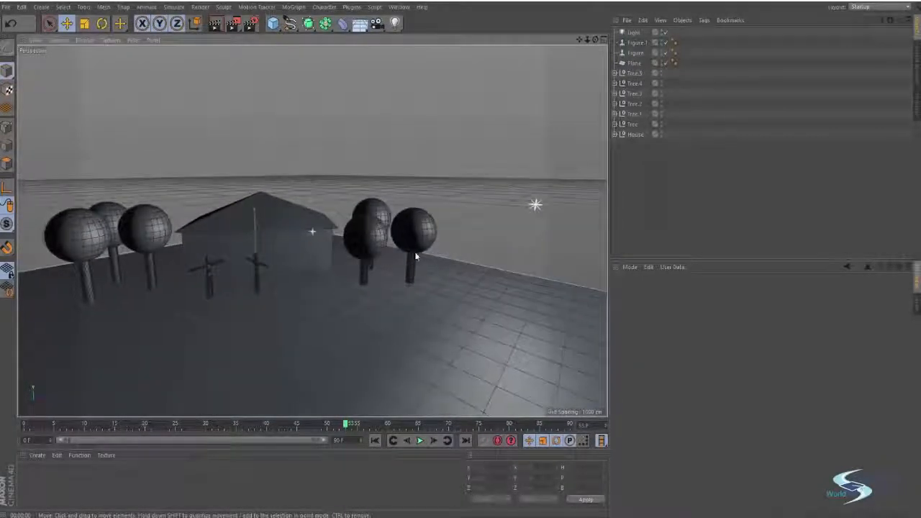
{"action": "middle_click_drag", "start_coordinate": [415, 257], "coordinate": [445, 250], "text": "alt"}
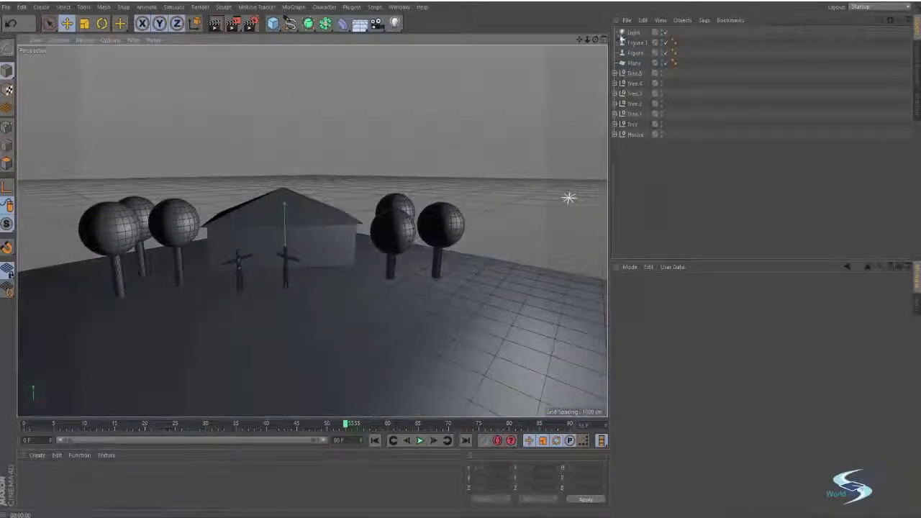
{"action": "left_click", "coordinate": [625, 33]}
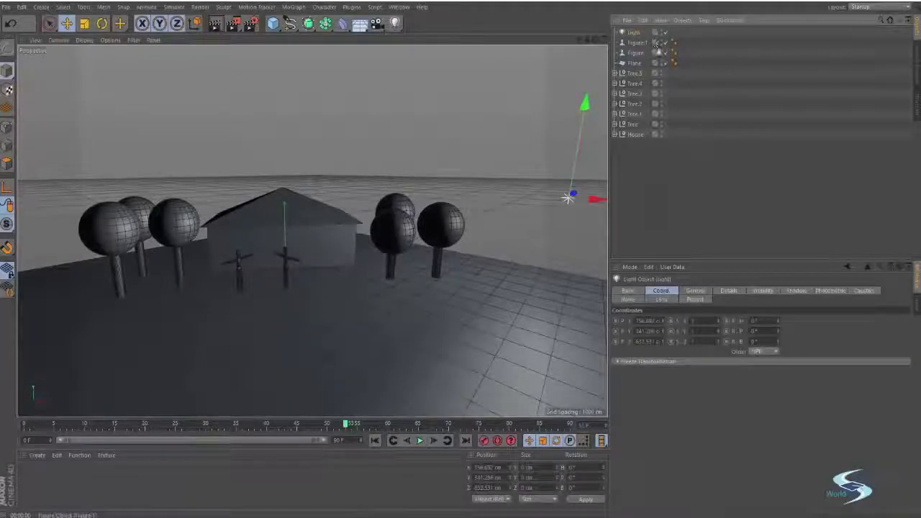
{"action": "left_click", "coordinate": [638, 165]}
{"action": "left_click", "coordinate": [569, 200]}
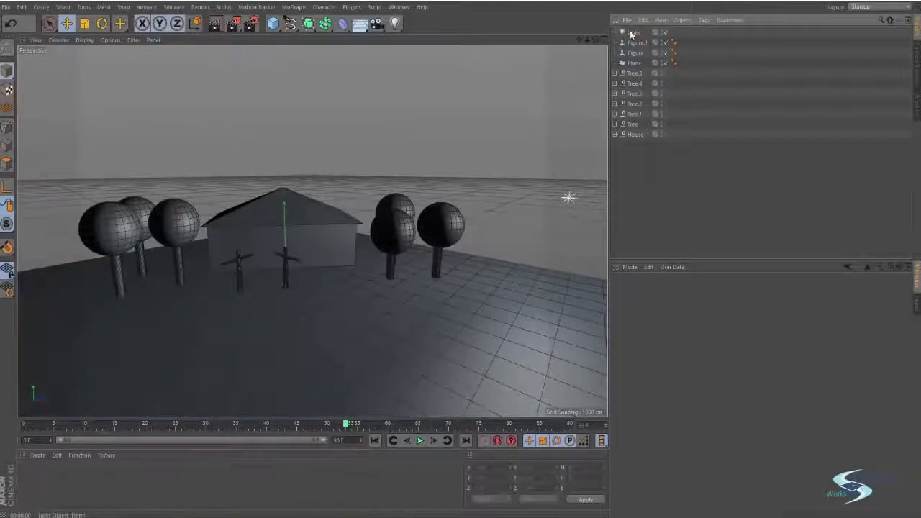
{"action": "left_click_drag", "start_coordinate": [500, 158], "coordinate": [410, 240], "text": "alt"}
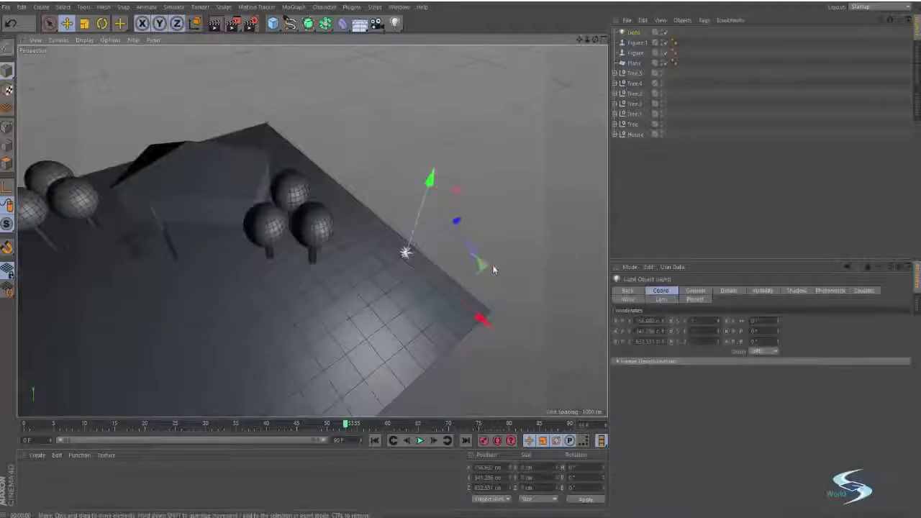
{"action": "left_click_drag", "start_coordinate": [483, 314], "coordinate": [509, 236]}
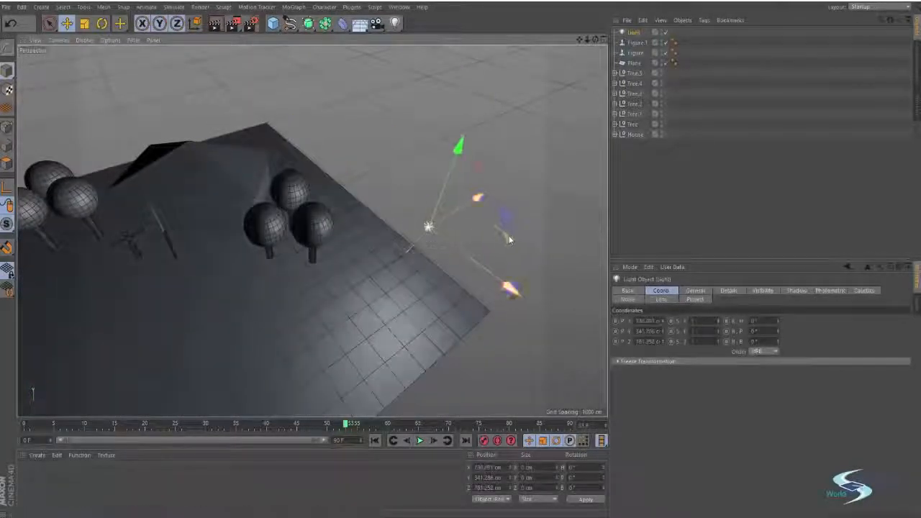
Step: Delete the Light object and undo the deletion
{"action": "left_click", "coordinate": [627, 173]}
{"action": "left_click", "coordinate": [632, 34]}
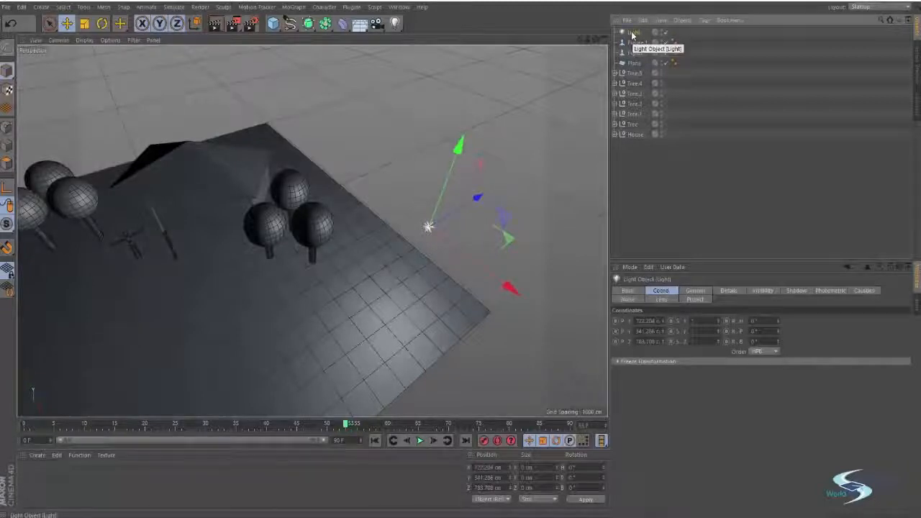
{"action": "key", "text": "Delete"}
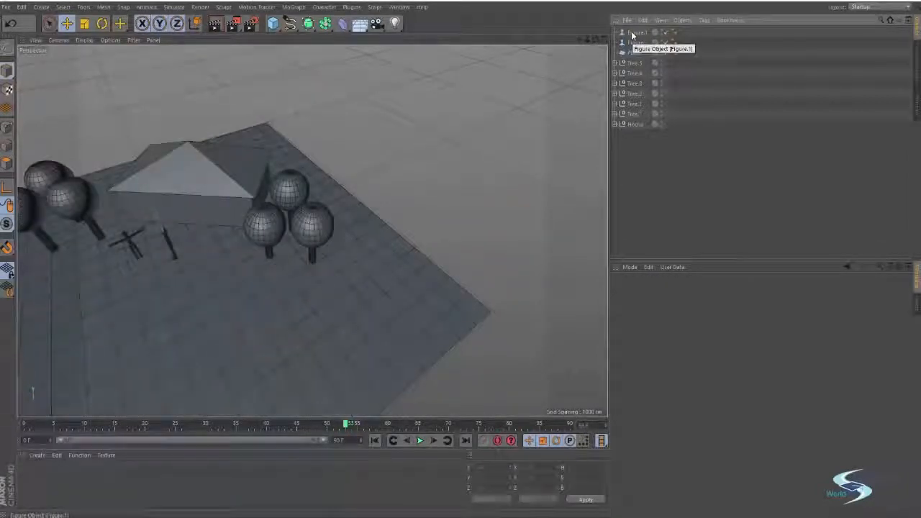
{"action": "key", "text": "ctrl+z"}
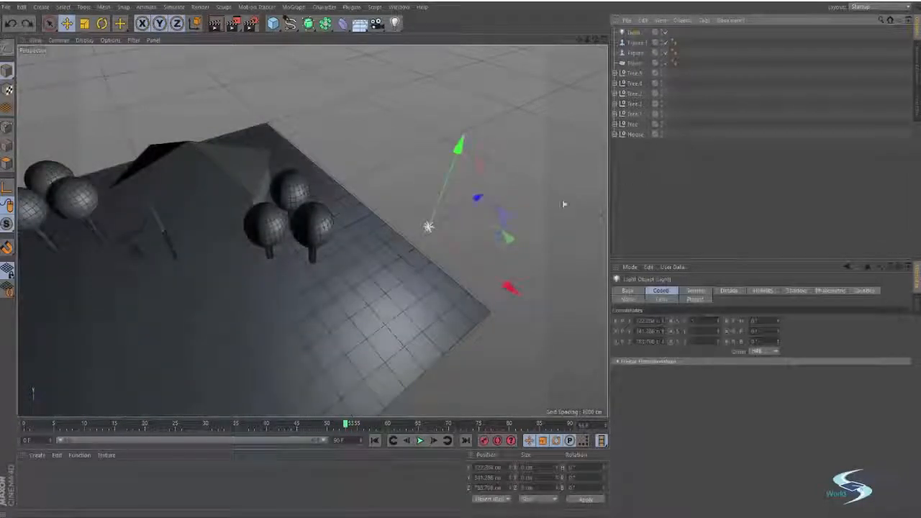
Step: Reposition the light in the X-Z plane to about X 856 cm and Z 675 cm, keeping its height
{"action": "middle_click_drag", "start_coordinate": [371, 232], "coordinate": [416, 209], "text": "alt"}
{"action": "left_click_drag", "start_coordinate": [415, 210], "coordinate": [329, 185], "text": "alt"}
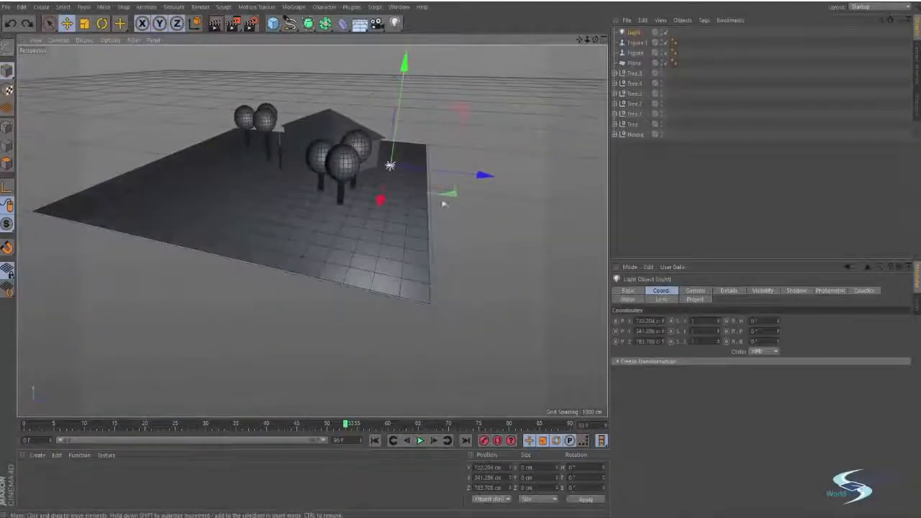
{"action": "left_click_drag", "start_coordinate": [453, 198], "coordinate": [398, 212]}
{"action": "scroll", "coordinate": [308, 158], "scroll_direction": "up", "scroll_amount": 3}
{"action": "left_click_drag", "start_coordinate": [308, 159], "coordinate": [428, 191], "text": "alt"}
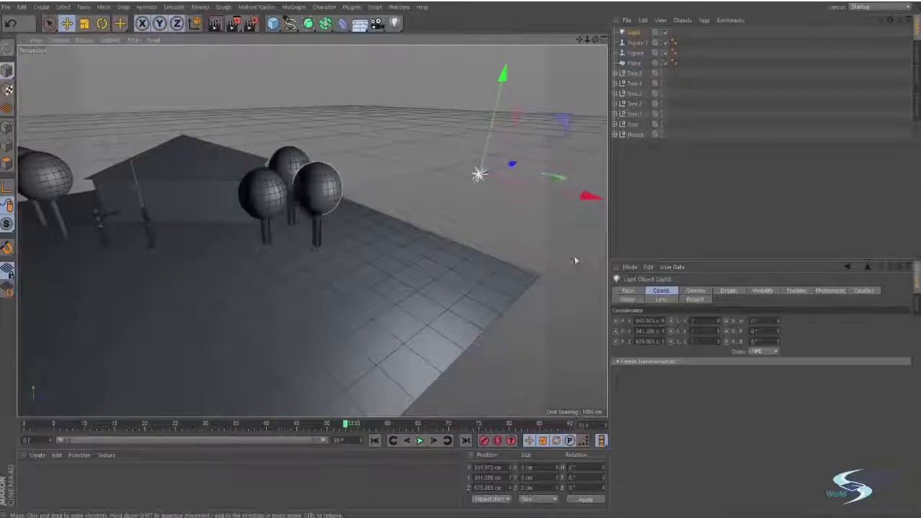
{"action": "left_click", "coordinate": [663, 140]}
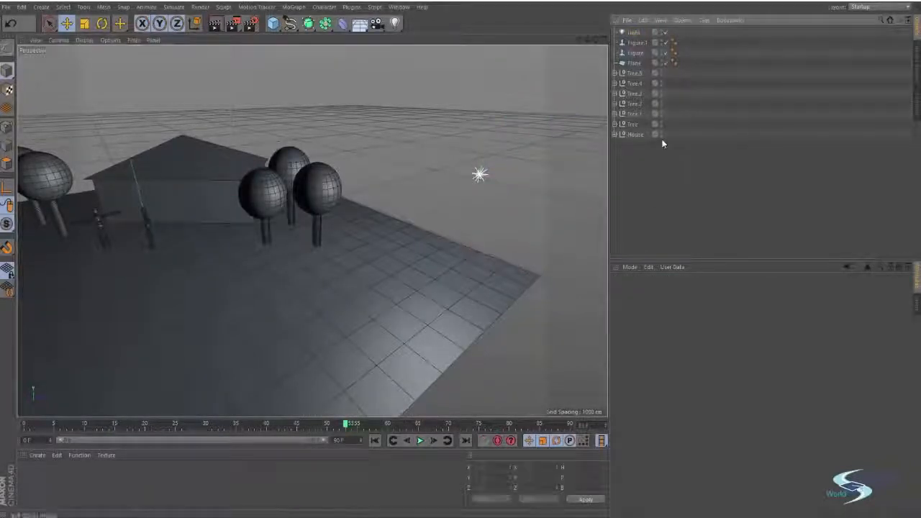
Step: Set the Light object's shadow type to Raytraced (Hard)
{"action": "left_click", "coordinate": [634, 34]}
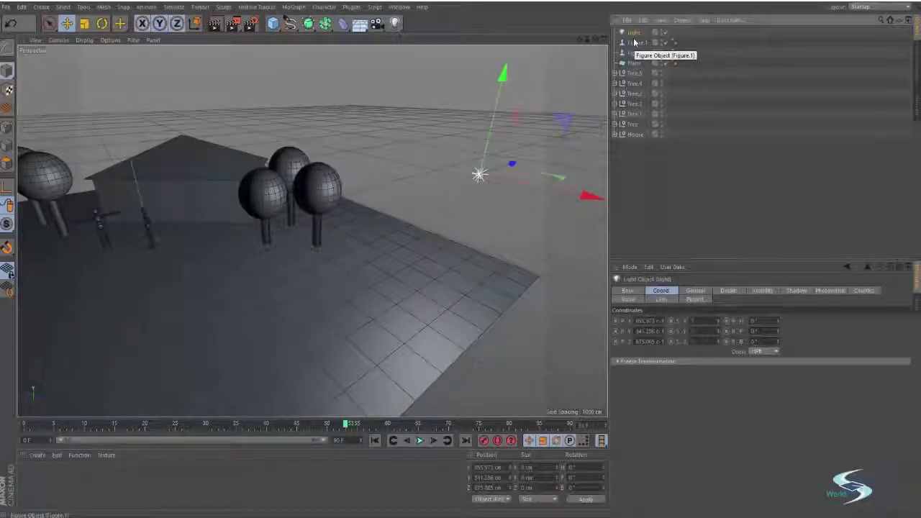
{"action": "right_click_drag", "start_coordinate": [433, 260], "coordinate": [365, 287], "text": "alt"}
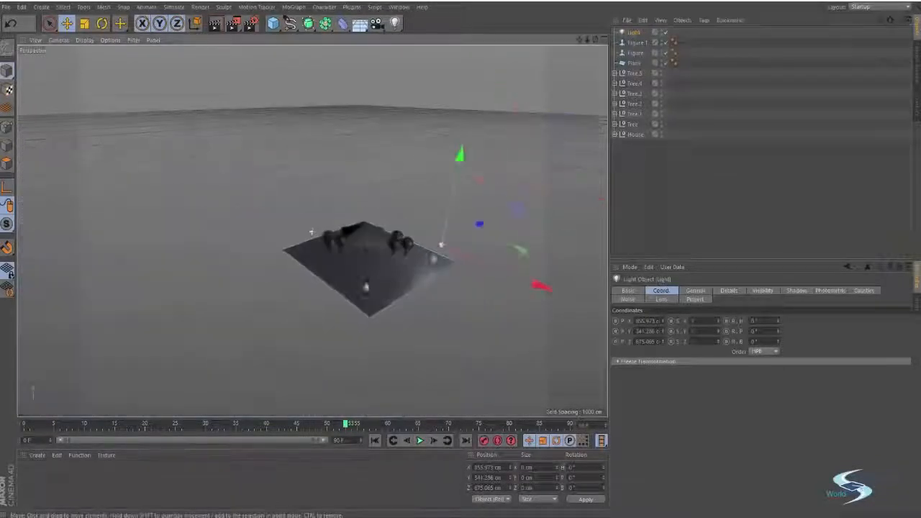
{"action": "middle_click_drag", "start_coordinate": [366, 286], "coordinate": [312, 280], "text": "alt"}
{"action": "right_click_drag", "start_coordinate": [393, 240], "coordinate": [430, 248], "text": "alt"}
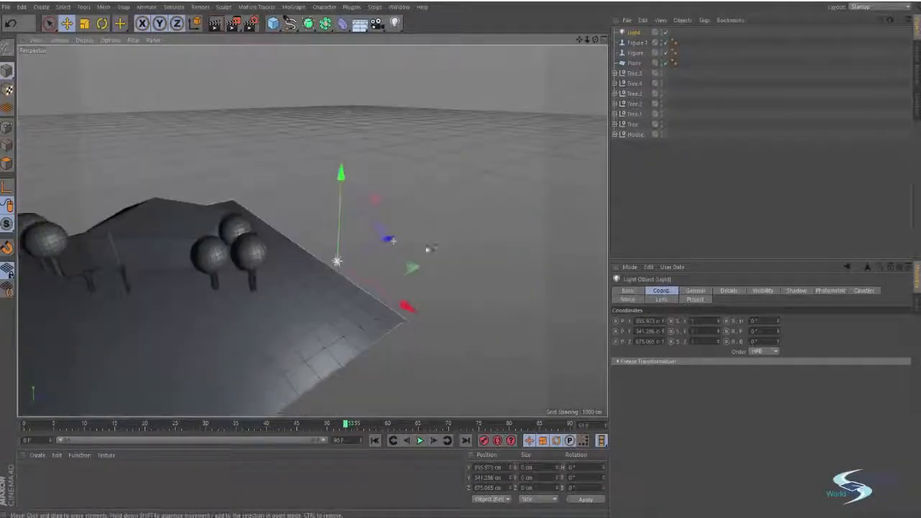
{"action": "left_click_drag", "start_coordinate": [430, 248], "coordinate": [439, 278], "text": "alt"}
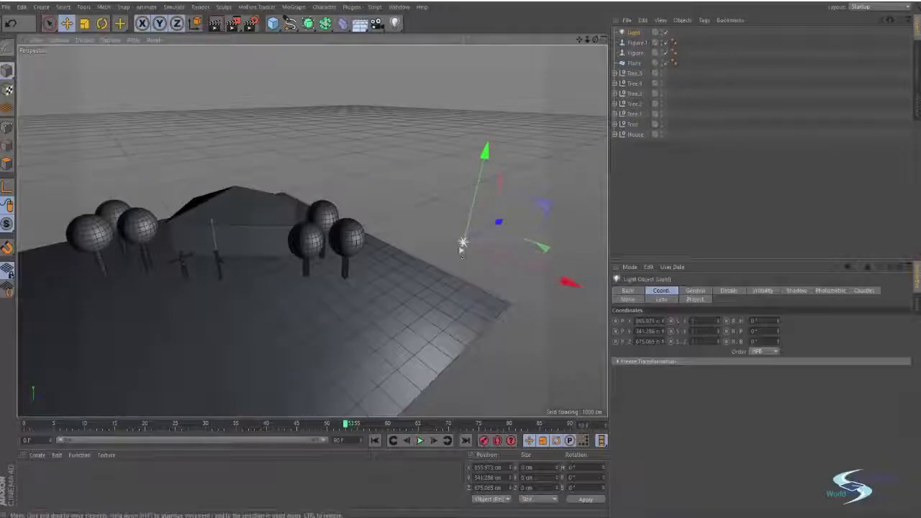
{"action": "left_click_drag", "start_coordinate": [463, 248], "coordinate": [456, 252], "text": "alt"}
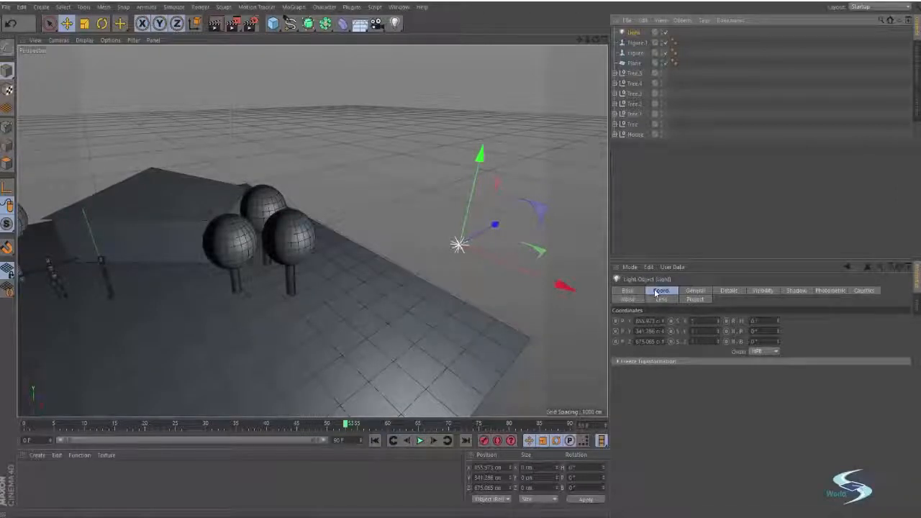
{"action": "left_click", "coordinate": [726, 291]}
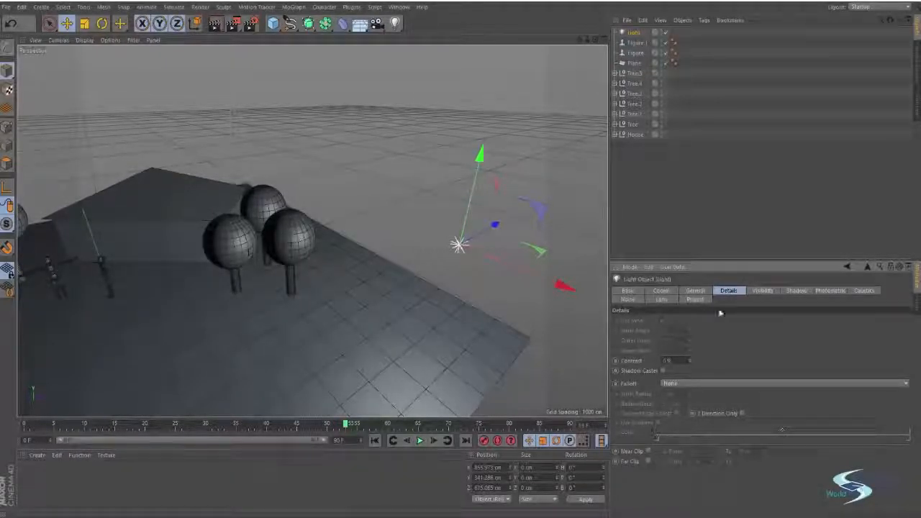
{"action": "left_click", "coordinate": [763, 292]}
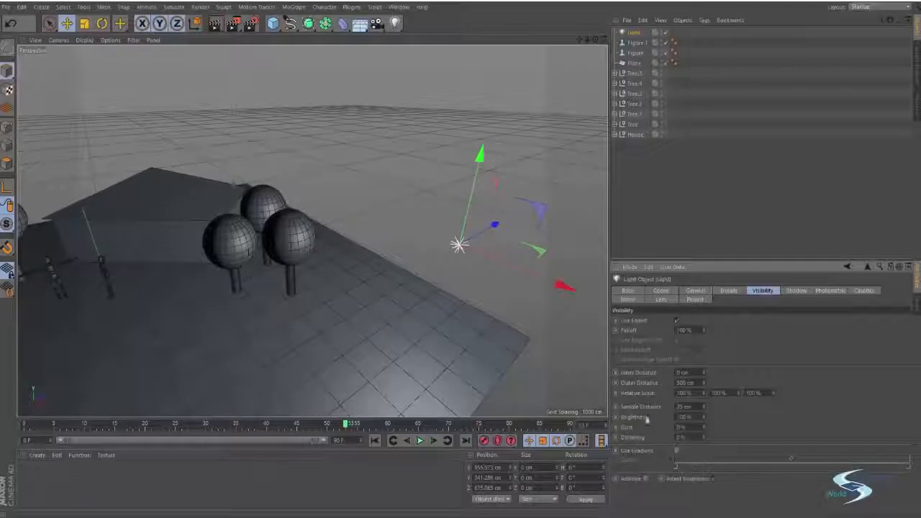
{"action": "left_click", "coordinate": [797, 290]}
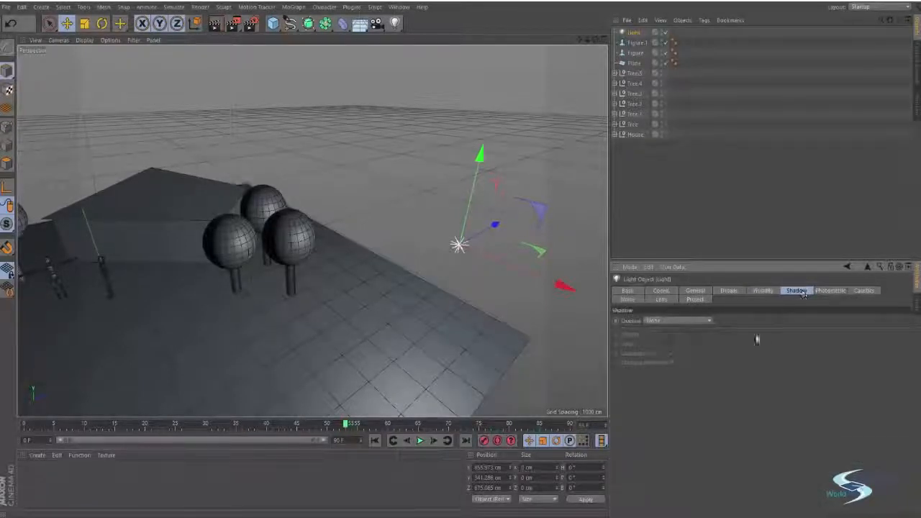
{"action": "left_click", "coordinate": [676, 321]}
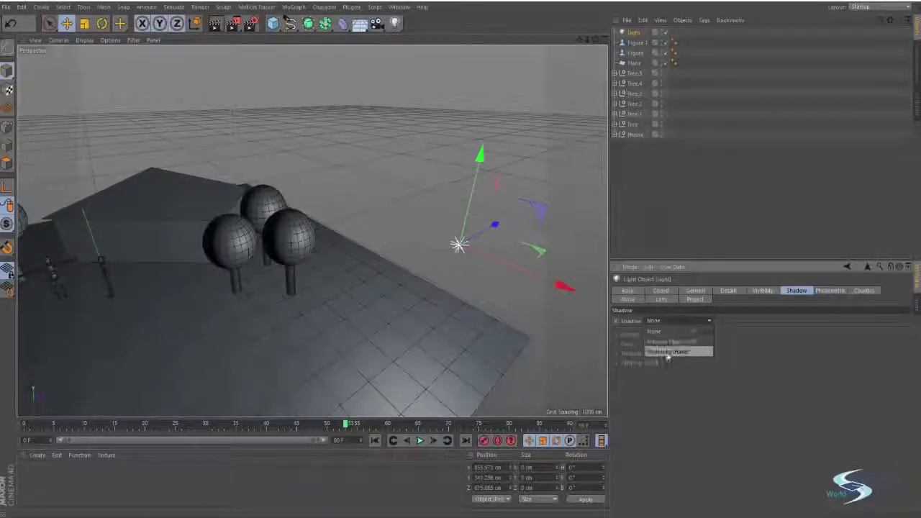
{"action": "left_click", "coordinate": [662, 353]}
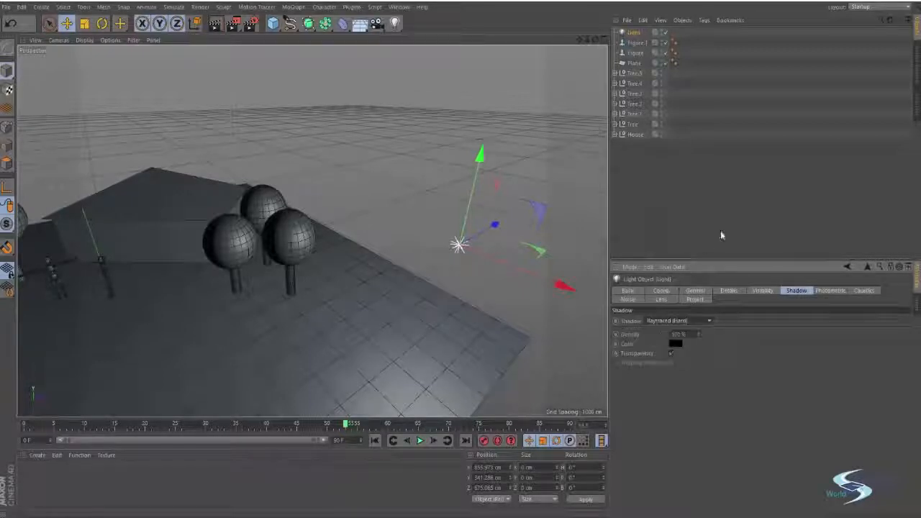
Step: Render the scene with raytraced shadows from a distant view and from a closer view of the house, figures and trees
{"action": "left_click", "coordinate": [720, 230]}
{"action": "left_click_drag", "start_coordinate": [271, 235], "coordinate": [395, 240], "text": "alt"}
{"action": "key", "text": "ctrl+r"}
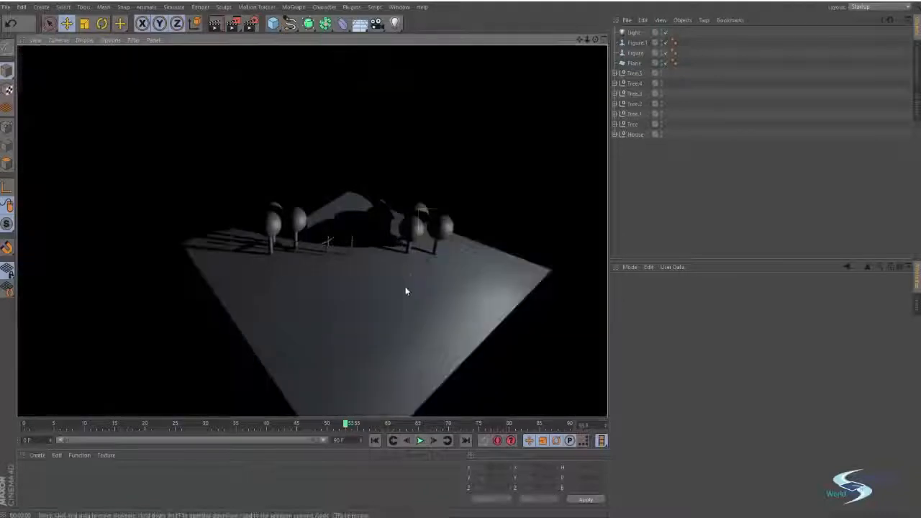
{"action": "scroll", "coordinate": [336, 237], "scroll_direction": "up", "scroll_amount": 10}
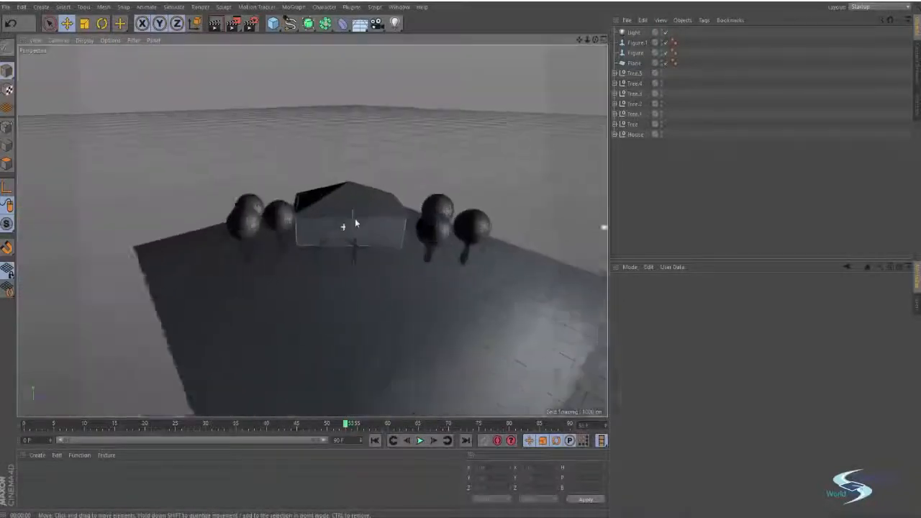
{"action": "mouse_move", "coordinate": [476, 206]}
{"action": "left_mouse_down", "text": "alt"}
{"action": "mouse_move", "coordinate": [447, 233]}
{"action": "mouse_move", "coordinate": [367, 231]}
{"action": "left_mouse_up", "text": "alt"}
{"action": "key", "text": "ctrl+r"}
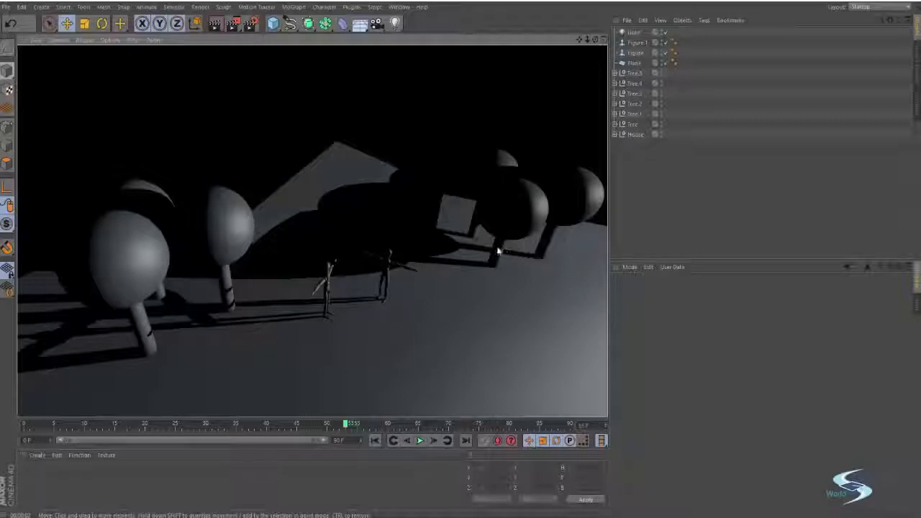
Step: Render a close-up of the shadows around the tree trunks beside the house
{"action": "right_click_drag", "start_coordinate": [493, 267], "coordinate": [548, 242], "text": "alt"}
{"action": "right_click_drag", "start_coordinate": [312, 234], "coordinate": [394, 254], "text": "alt"}
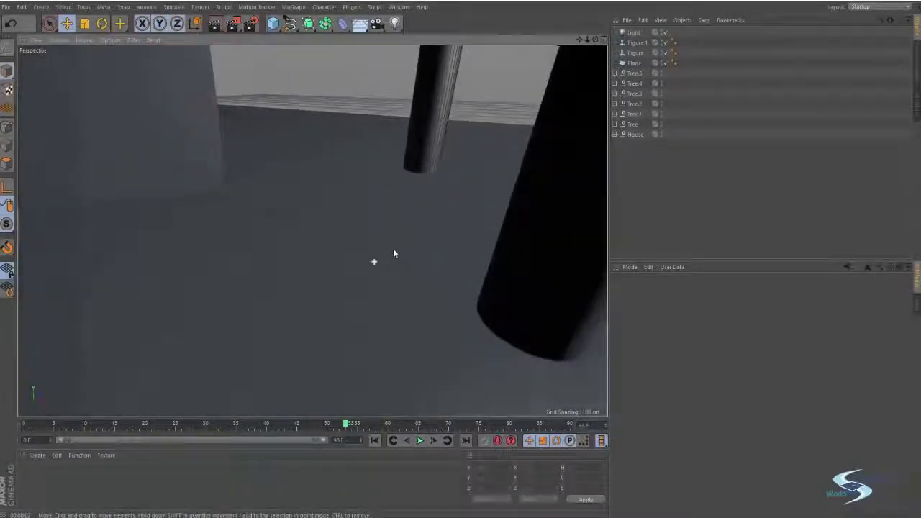
{"action": "key", "text": "ctrl+r"}
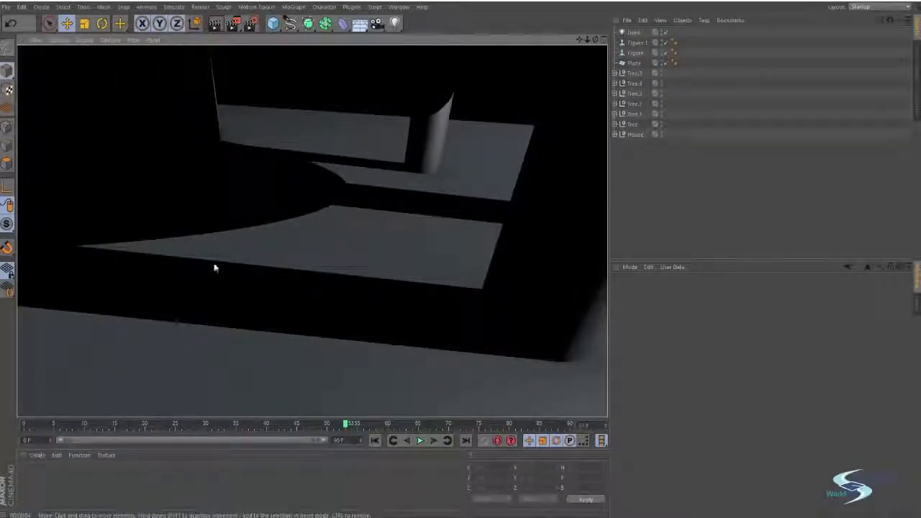
Step: Render the shadowed scene from a high angle above the trees and from a low front view of the figures
{"action": "left_click_drag", "start_coordinate": [313, 232], "coordinate": [302, 265], "text": "alt"}
{"action": "right_click_drag", "start_coordinate": [352, 283], "coordinate": [321, 287], "text": "alt"}
{"action": "middle_click_drag", "start_coordinate": [321, 287], "coordinate": [364, 238], "text": "alt"}
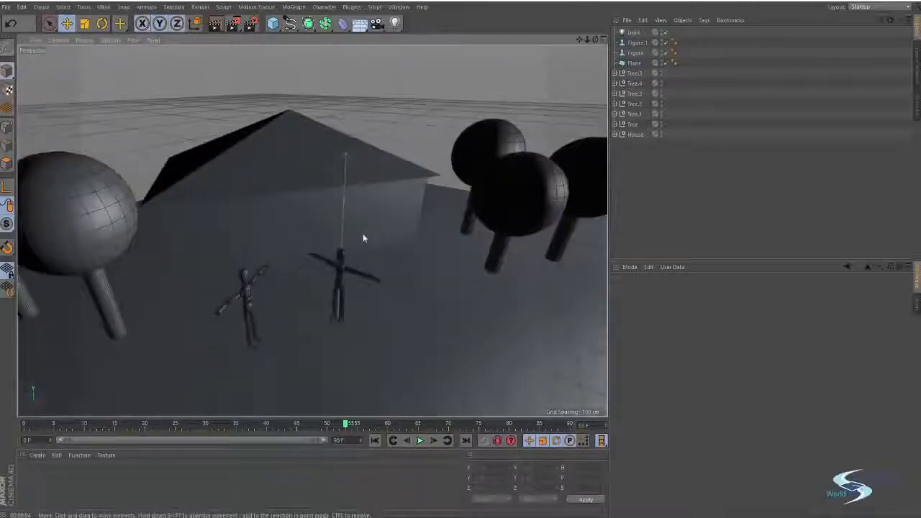
{"action": "left_click_drag", "start_coordinate": [367, 232], "coordinate": [486, 199], "text": "alt"}
{"action": "right_click_drag", "start_coordinate": [486, 200], "coordinate": [347, 210], "text": "alt"}
{"action": "left_click_drag", "start_coordinate": [348, 209], "coordinate": [386, 269], "text": "alt"}
{"action": "right_click_drag", "start_coordinate": [386, 269], "coordinate": [385, 275], "text": "alt"}
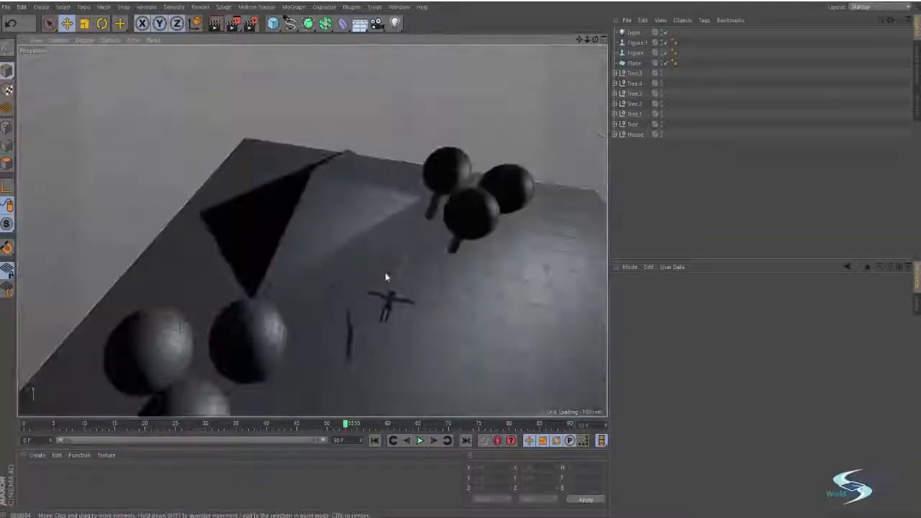
{"action": "middle_click_drag", "start_coordinate": [384, 276], "coordinate": [383, 229], "text": "alt"}
{"action": "key", "text": "ctrl+r"}
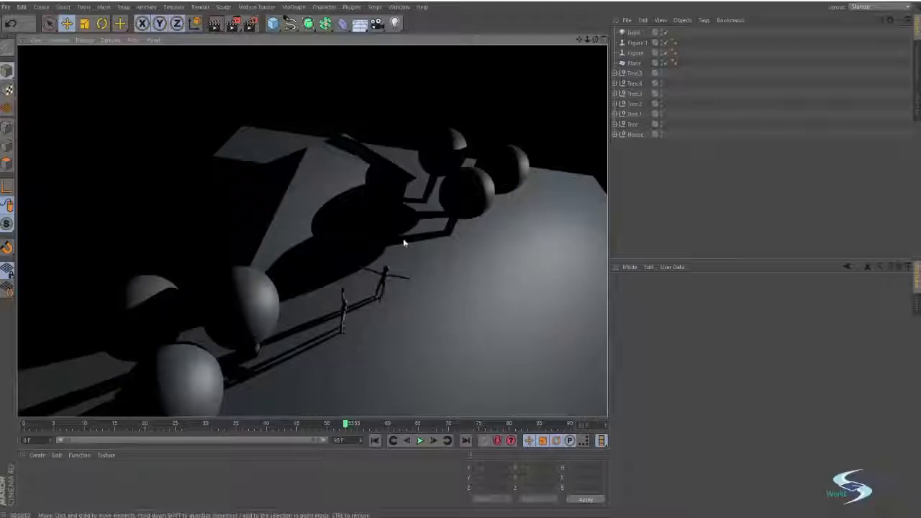
{"action": "left_click_drag", "start_coordinate": [366, 305], "coordinate": [353, 280], "text": "alt"}
{"action": "key", "text": "ctrl+r"}
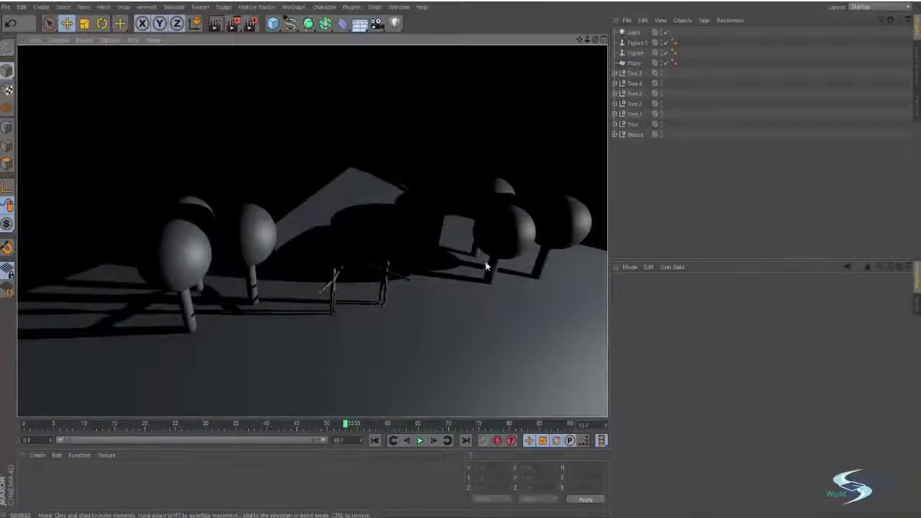
Step: Lower the Light object's shadow density to about half and render the house, trees and figures
{"action": "left_click_drag", "start_coordinate": [518, 315], "coordinate": [392, 259], "text": "alt"}
{"action": "left_click", "coordinate": [630, 33]}
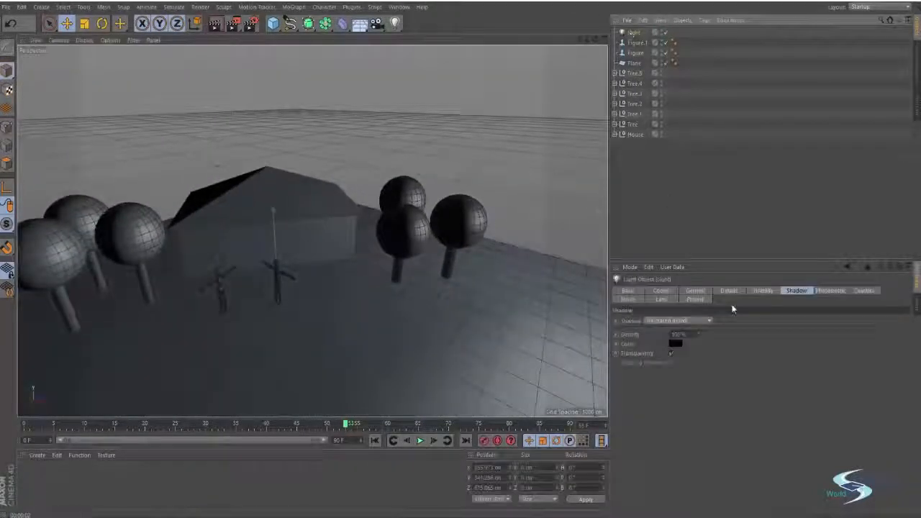
{"action": "left_click", "coordinate": [686, 334]}
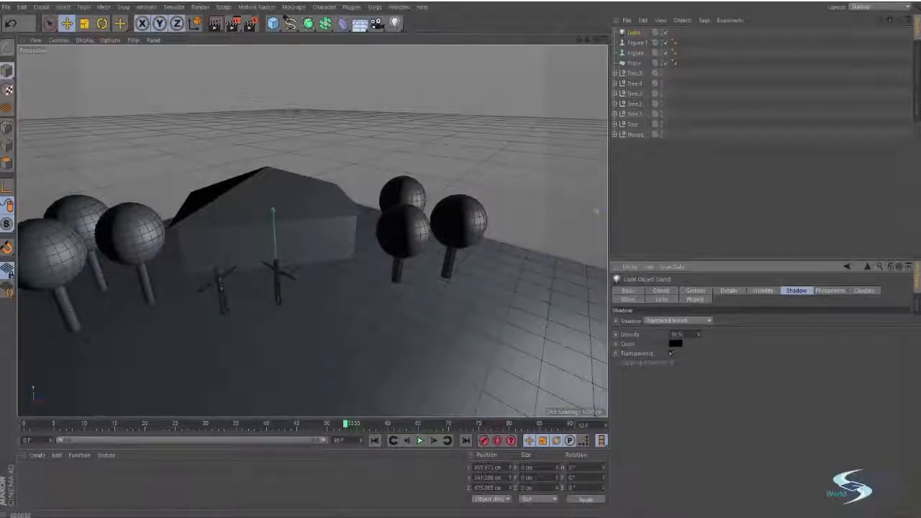
{"action": "key", "text": "ctrl+r"}
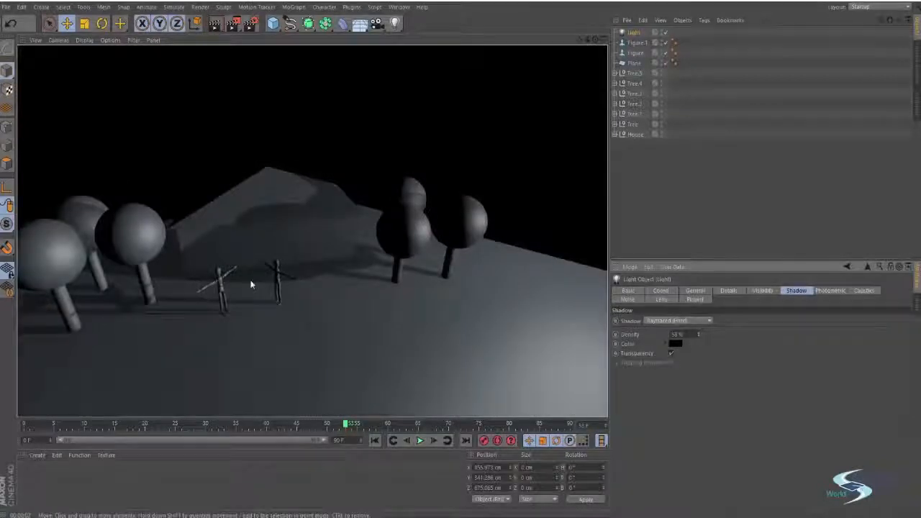
{"action": "left_click_drag", "start_coordinate": [253, 284], "coordinate": [371, 288], "text": "alt"}
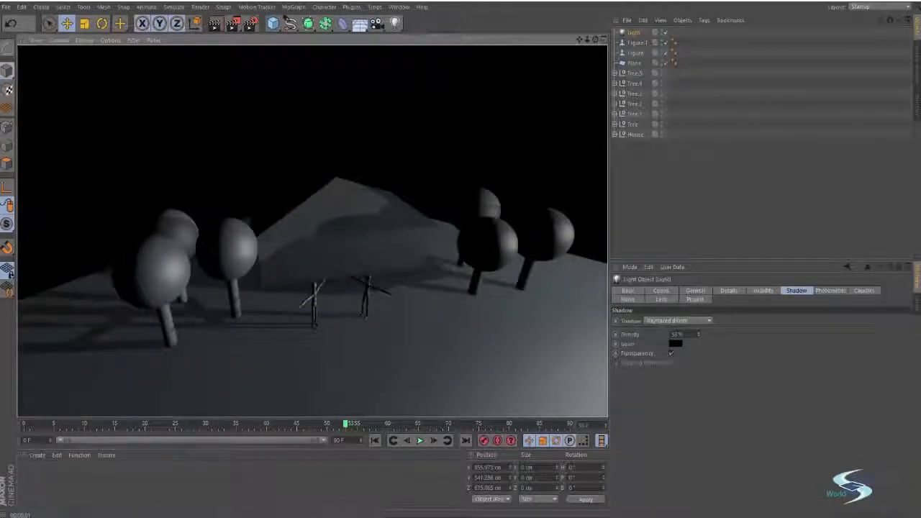
{"action": "left_click", "coordinate": [532, 316]}
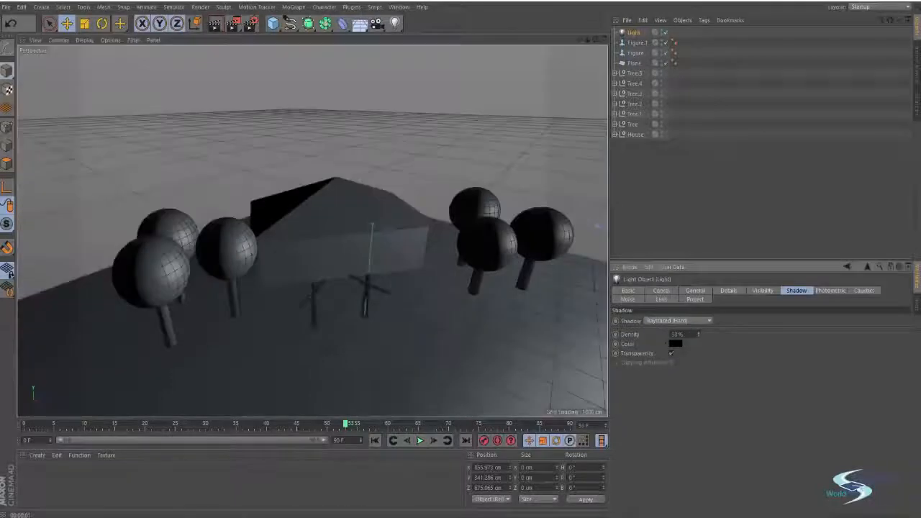
Step: Render the scene with the Light's shadow color set to red and toggle its shadow Transparency option off and back on
{"action": "left_click", "coordinate": [675, 343]}
{"action": "left_click", "coordinate": [683, 324]}
{"action": "left_click", "coordinate": [664, 391]}
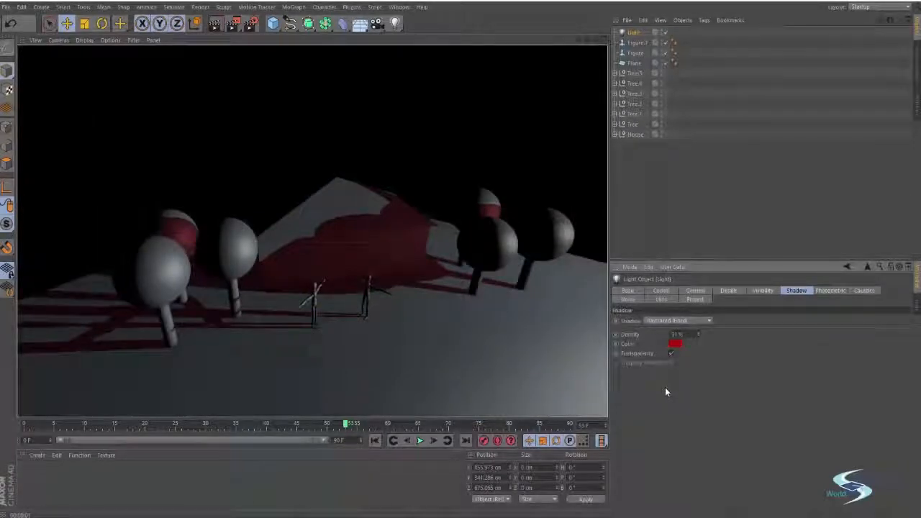
{"action": "left_click", "coordinate": [672, 353]}
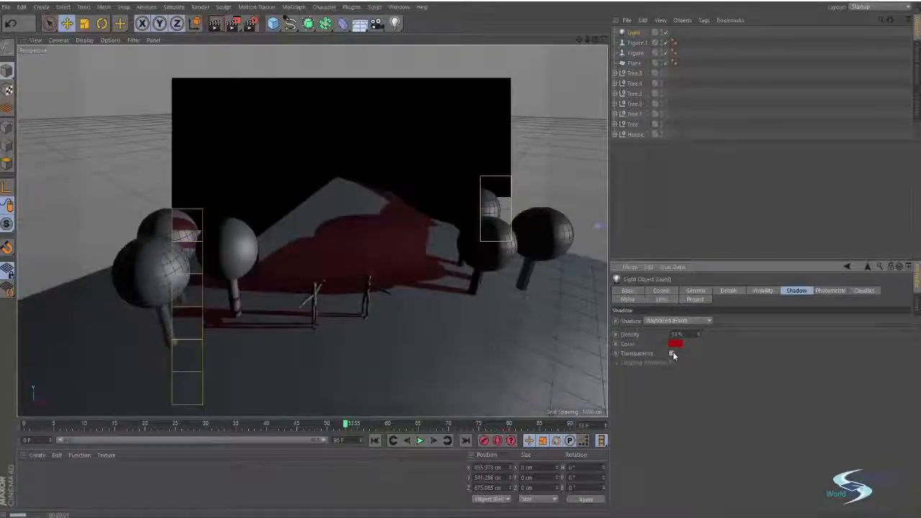
{"action": "left_click", "coordinate": [673, 353]}
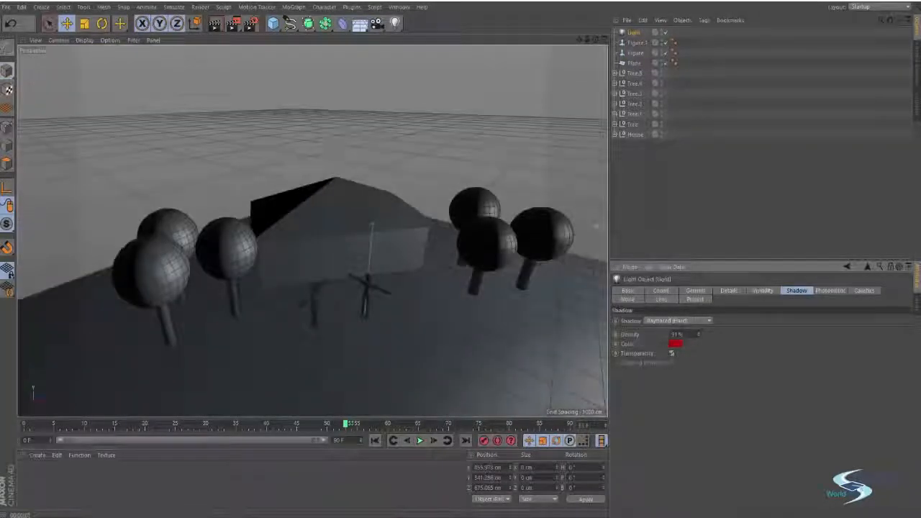
Step: Reset the Light's shadow color to black and its density to 100%, and render the scene
{"action": "left_click", "coordinate": [674, 344]}
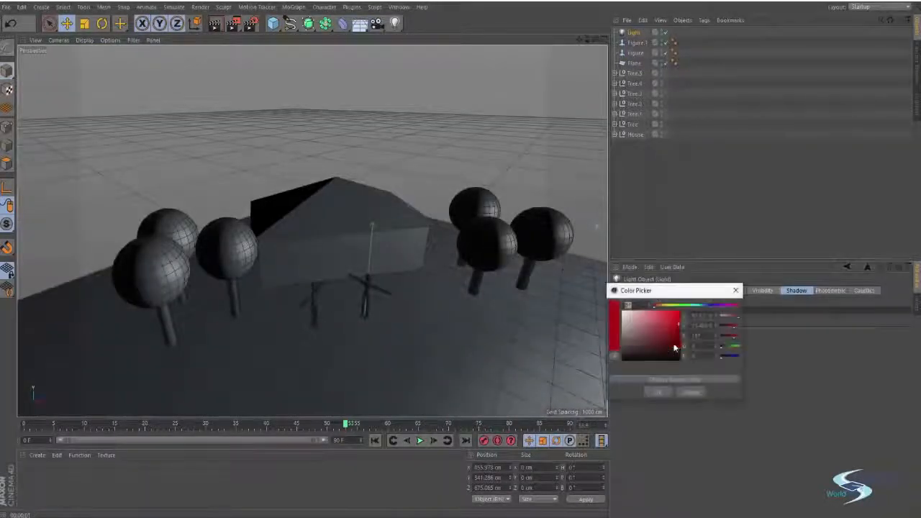
{"action": "left_click", "coordinate": [662, 393]}
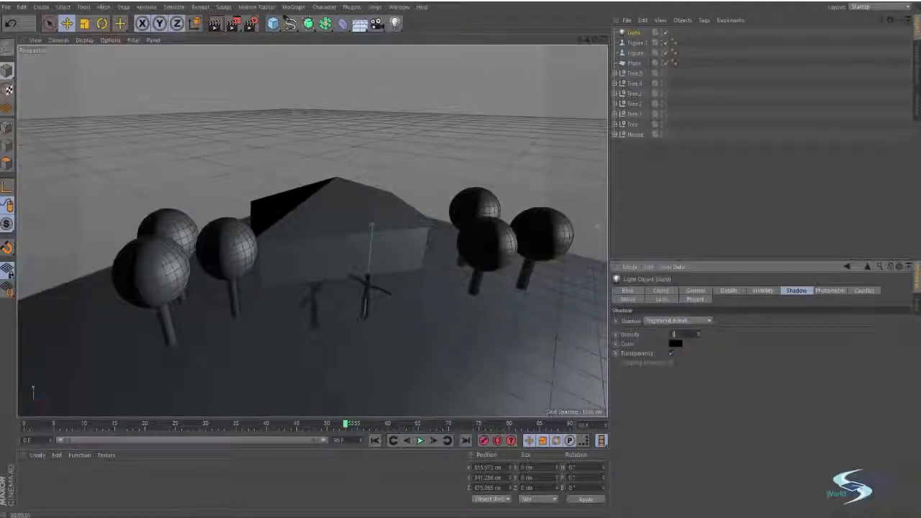
{"action": "key", "text": "ctrl+r"}
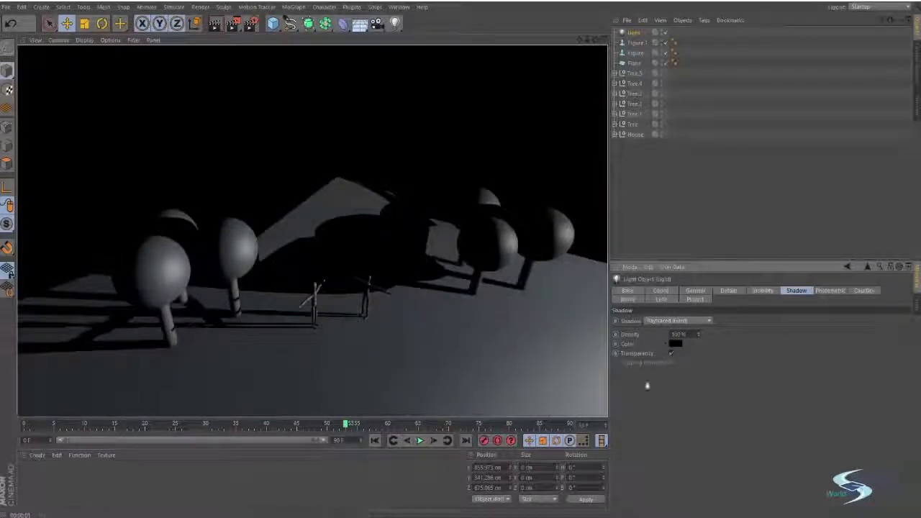
Step: Set the Light's shadow type to Shadow Maps (Soft) and render the scene and a close-up of the tree trunks beside the house
{"action": "left_click", "coordinate": [695, 321]}
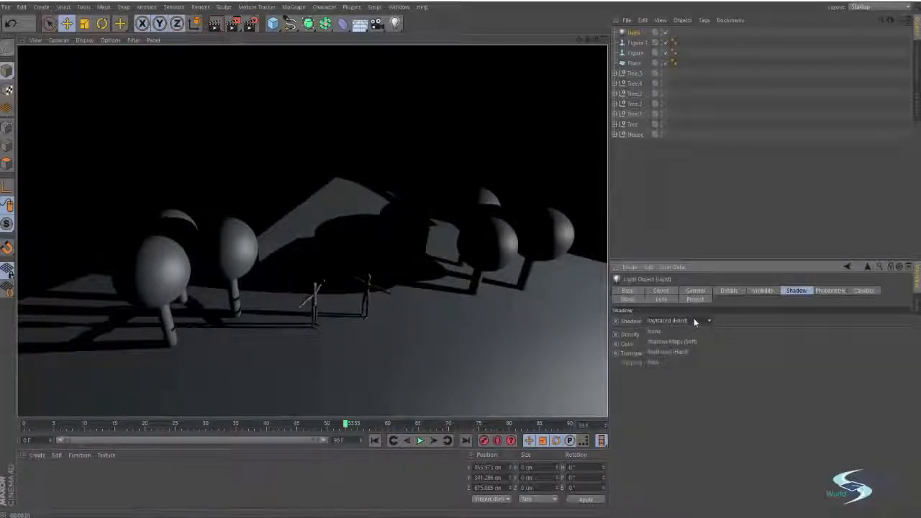
{"action": "left_click", "coordinate": [665, 343]}
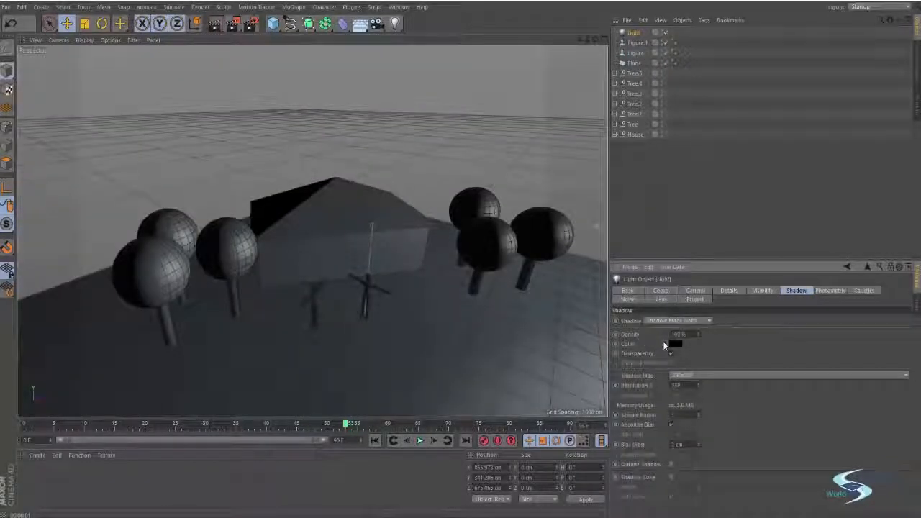
{"action": "key", "text": "ctrl+r"}
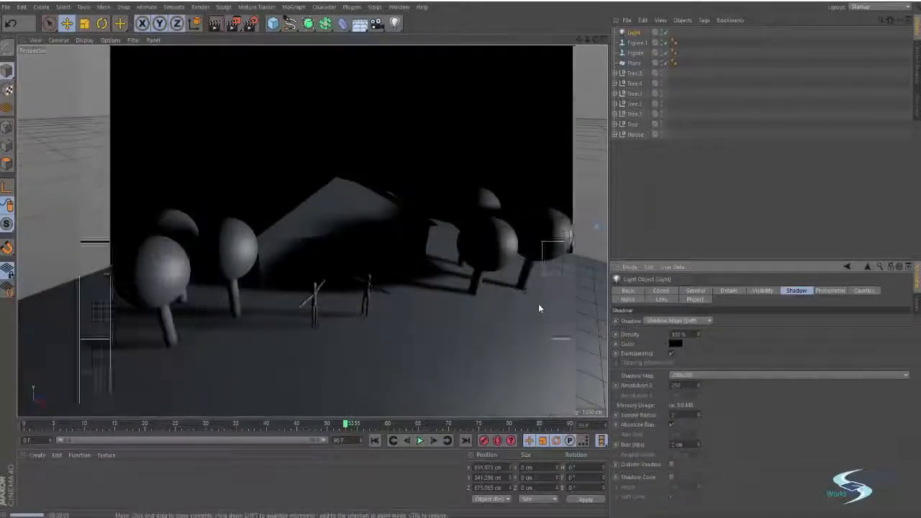
{"action": "right_click_drag", "start_coordinate": [470, 284], "coordinate": [531, 274], "text": "alt"}
{"action": "key", "text": "ctrl+r"}
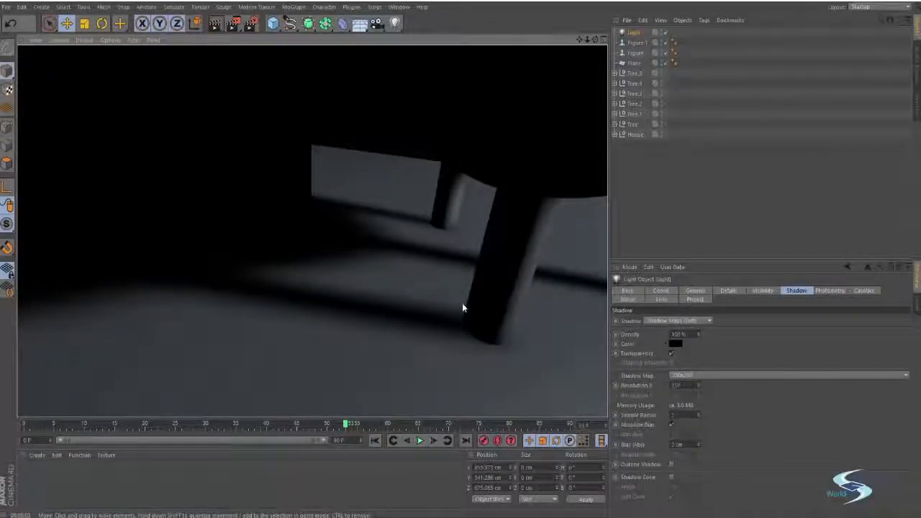
Step: Examine the house, trees and figures from several angles and render the soft shadows from a closer elevated front view
{"action": "scroll", "coordinate": [461, 303], "scroll_direction": "up", "scroll_amount": 4}
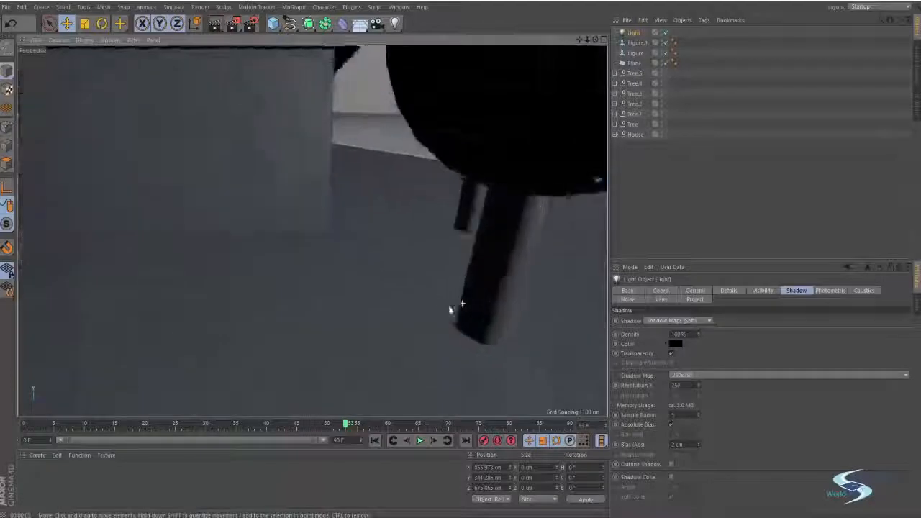
{"action": "left_click_drag", "start_coordinate": [451, 310], "coordinate": [470, 338], "text": "alt"}
{"action": "right_click_drag", "start_coordinate": [411, 262], "coordinate": [343, 260], "text": "alt"}
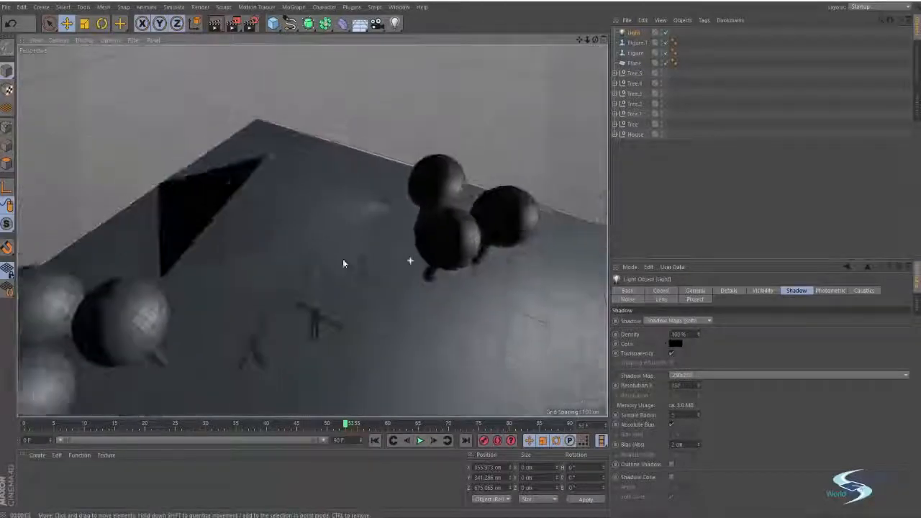
{"action": "left_click_drag", "start_coordinate": [312, 232], "coordinate": [310, 263], "text": "alt"}
{"action": "left_click_drag", "start_coordinate": [369, 215], "coordinate": [302, 184], "text": "alt"}
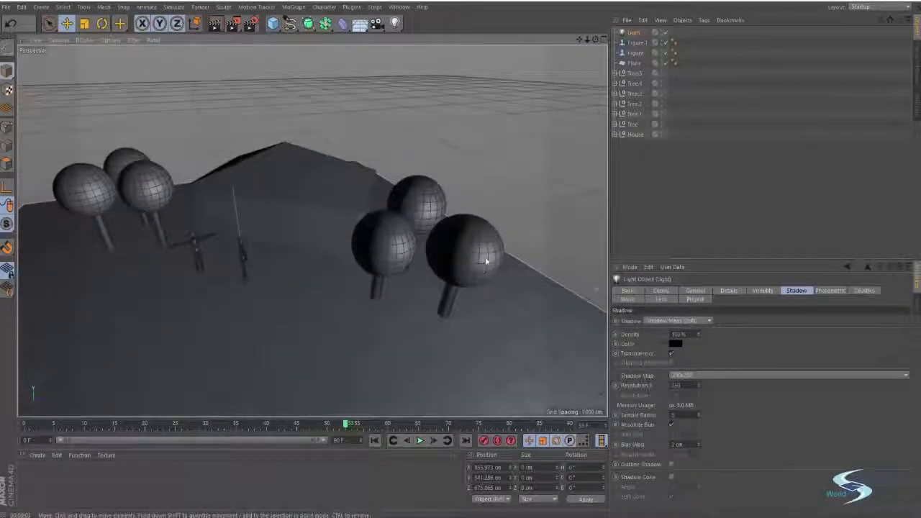
{"action": "left_click_drag", "start_coordinate": [486, 263], "coordinate": [393, 280], "text": "alt"}
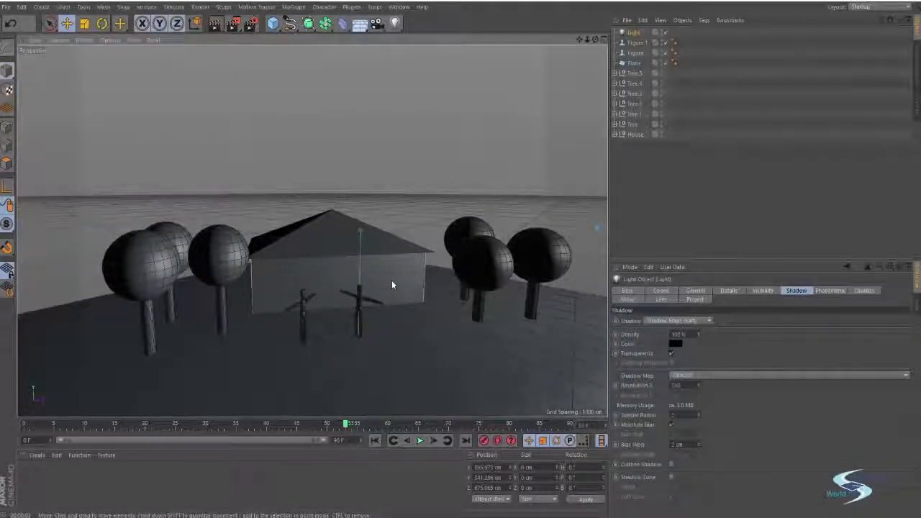
{"action": "middle_click_drag", "start_coordinate": [368, 280], "coordinate": [384, 266], "text": "alt"}
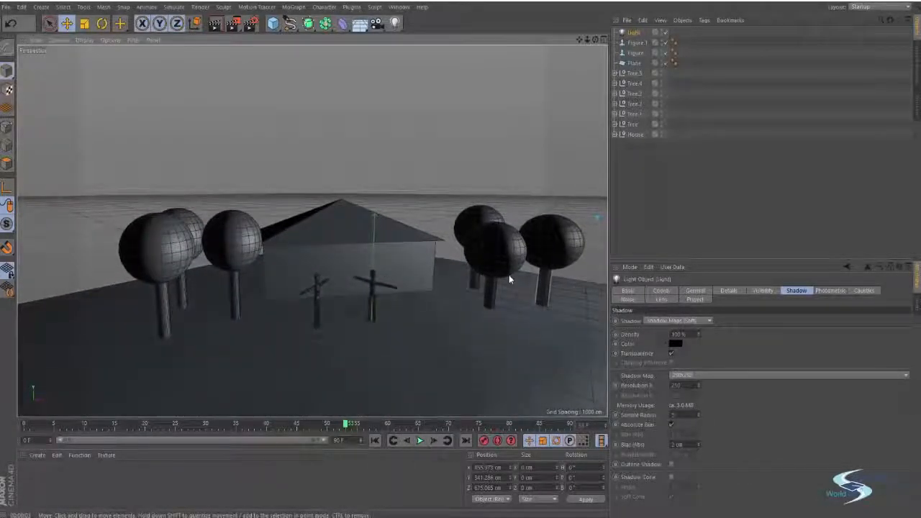
{"action": "middle_click_drag", "start_coordinate": [509, 276], "coordinate": [463, 270], "text": "alt"}
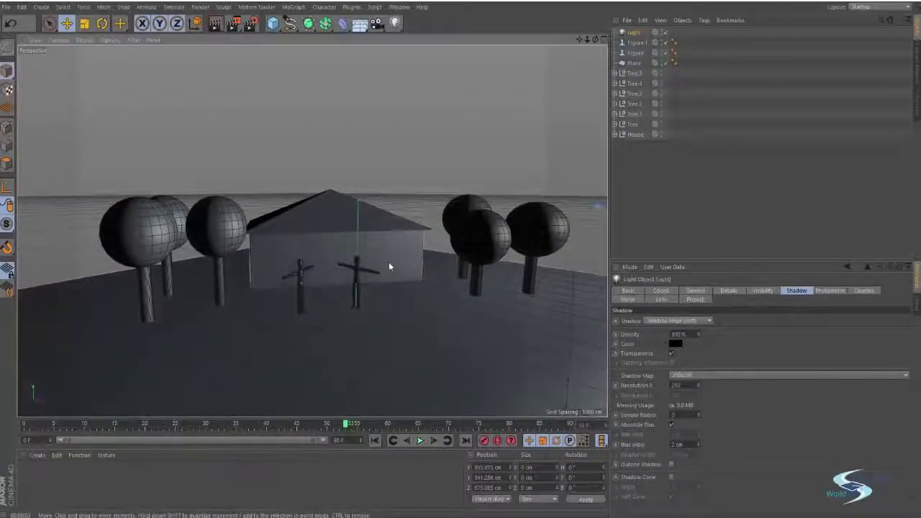
{"action": "left_click_drag", "start_coordinate": [389, 249], "coordinate": [374, 274], "text": "alt"}
{"action": "right_click_drag", "start_coordinate": [437, 275], "coordinate": [451, 273], "text": "alt"}
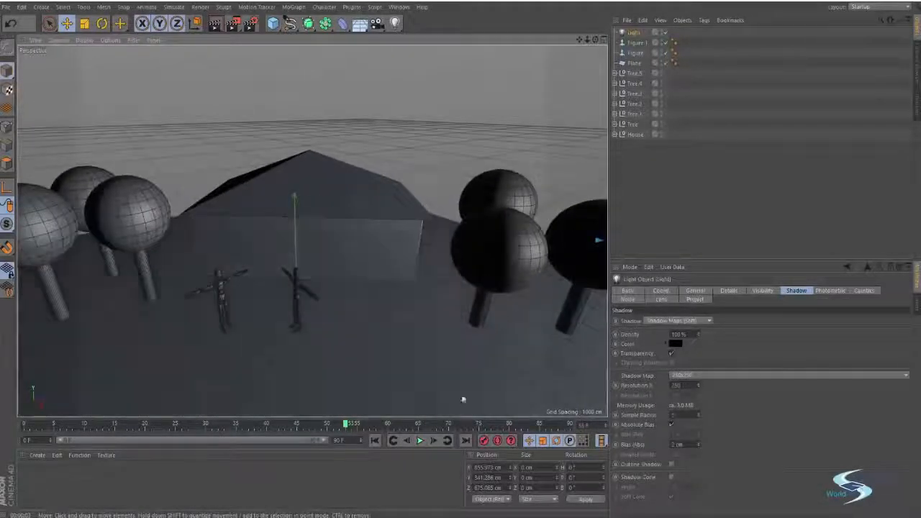
{"action": "key", "text": "ctrl+r"}
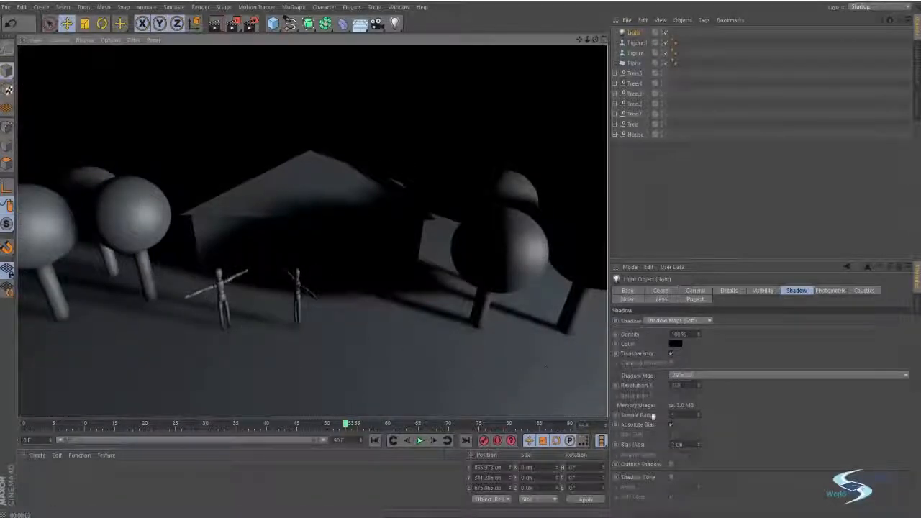
Step: Set the Light's Sample Radius to 1 and its Shadow Map to 1000x1000, and render the shadows near the house and trees
{"action": "left_click", "coordinate": [678, 415]}
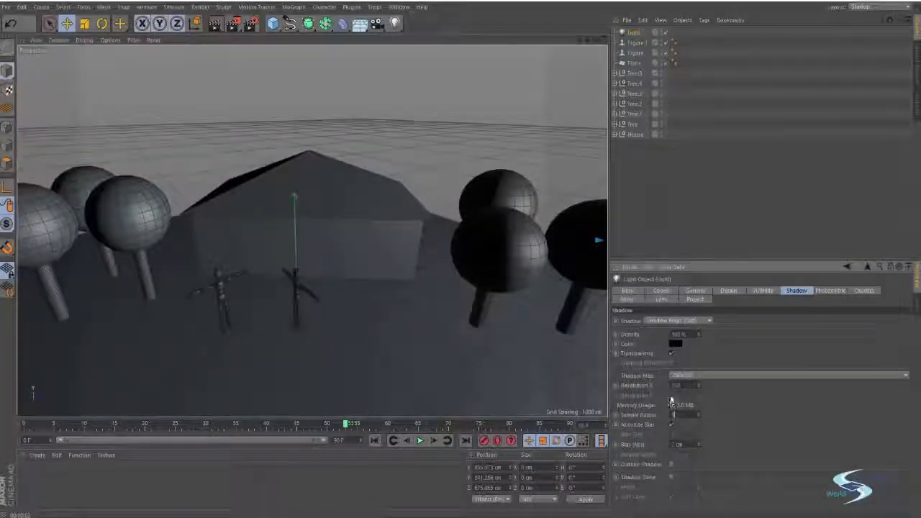
{"action": "left_click", "coordinate": [683, 374]}
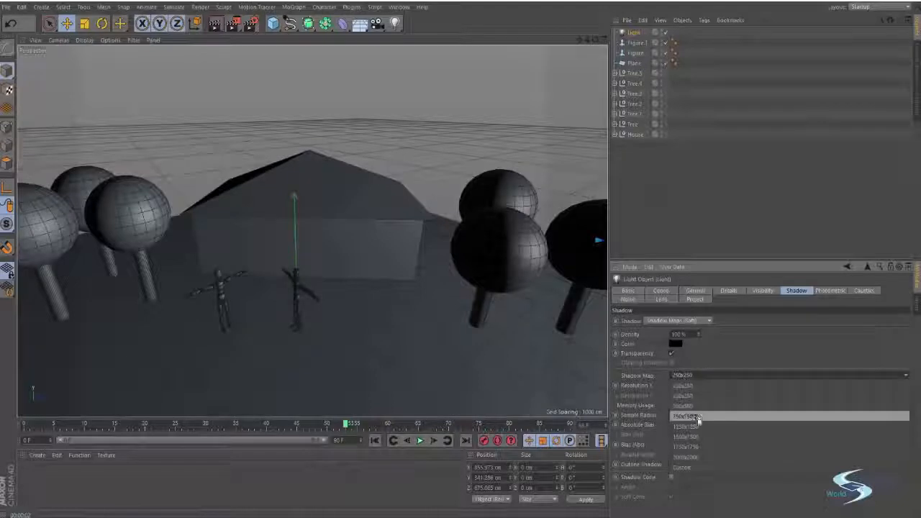
{"action": "left_click", "coordinate": [698, 420]}
{"action": "key", "text": "ctrl+r"}
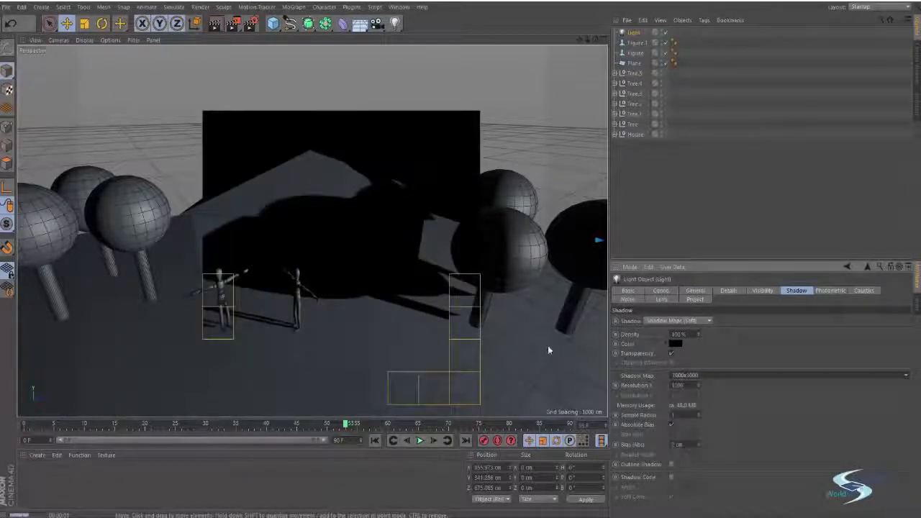
{"action": "right_click_drag", "start_coordinate": [432, 321], "coordinate": [461, 305], "text": "alt"}
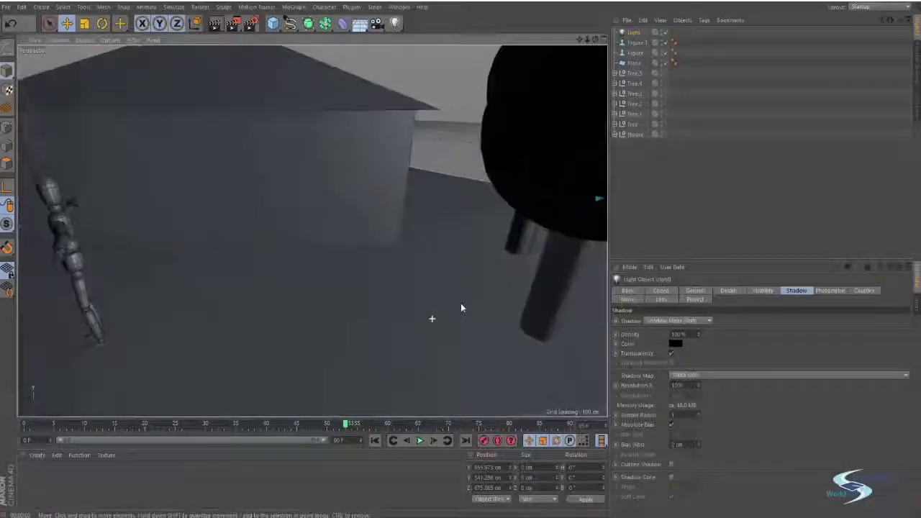
{"action": "key", "text": "ctrl+r"}
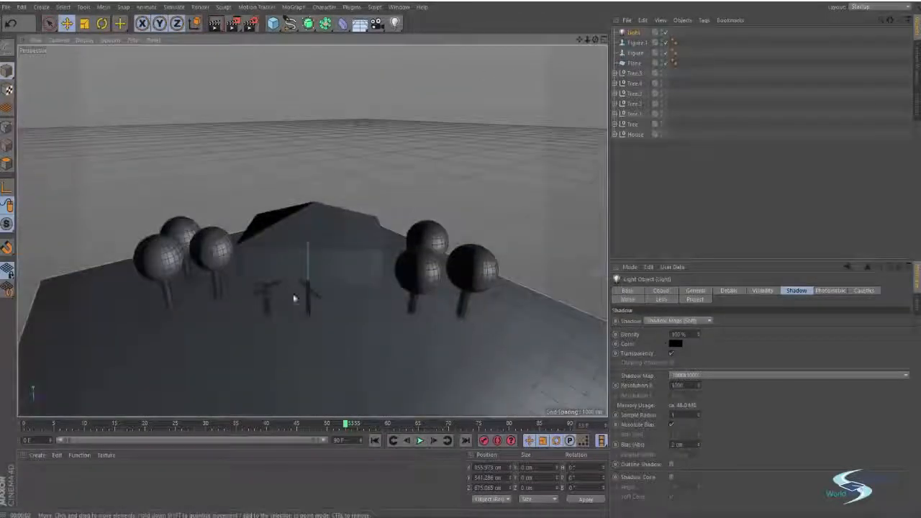
Step: Set the Light's Shadow Map back to 250x250 and render the house with the figures and trees in front view
{"action": "middle_click_drag", "start_coordinate": [293, 298], "coordinate": [352, 269], "text": "alt"}
{"action": "scroll", "coordinate": [346, 266], "scroll_direction": "up", "scroll_amount": 5}
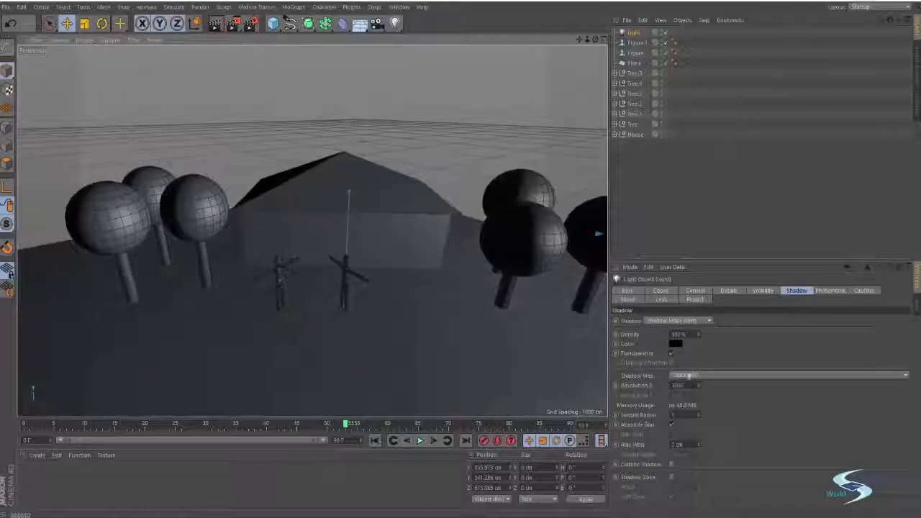
{"action": "left_click", "coordinate": [689, 375]}
{"action": "left_click", "coordinate": [689, 385]}
{"action": "key", "text": "ctrl+r"}
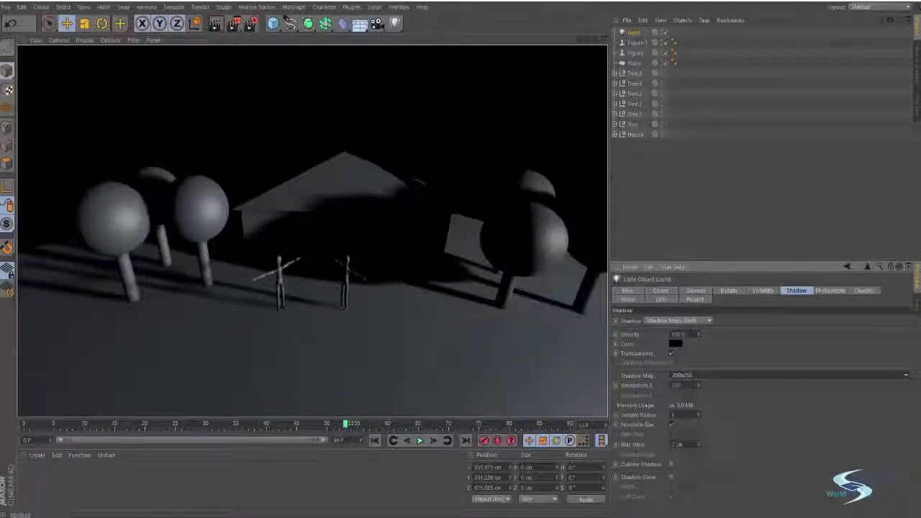
Step: Set the Light's shadow density to 0% and render the scene
{"action": "left_click_drag", "start_coordinate": [692, 334], "coordinate": [631, 337]}
{"action": "type", "text": "0"}
{"action": "key", "text": "Return"}
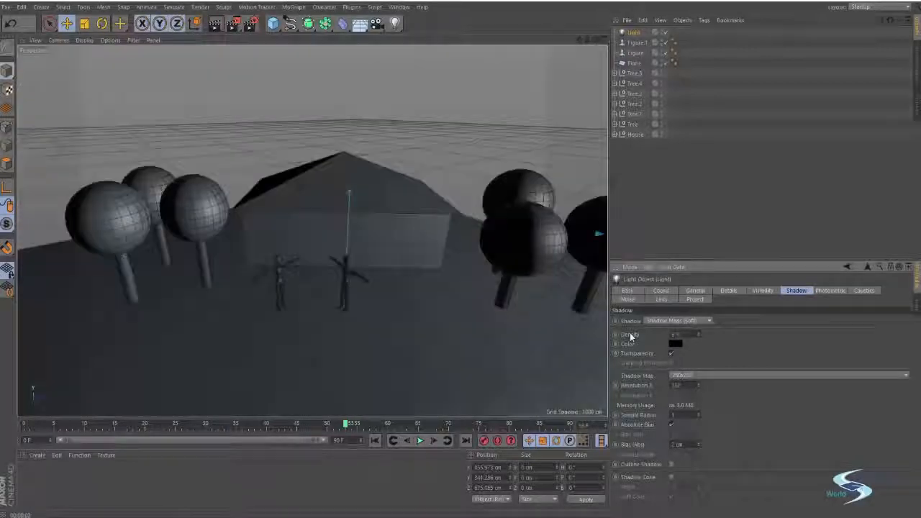
{"action": "key", "text": "ctrl+r"}
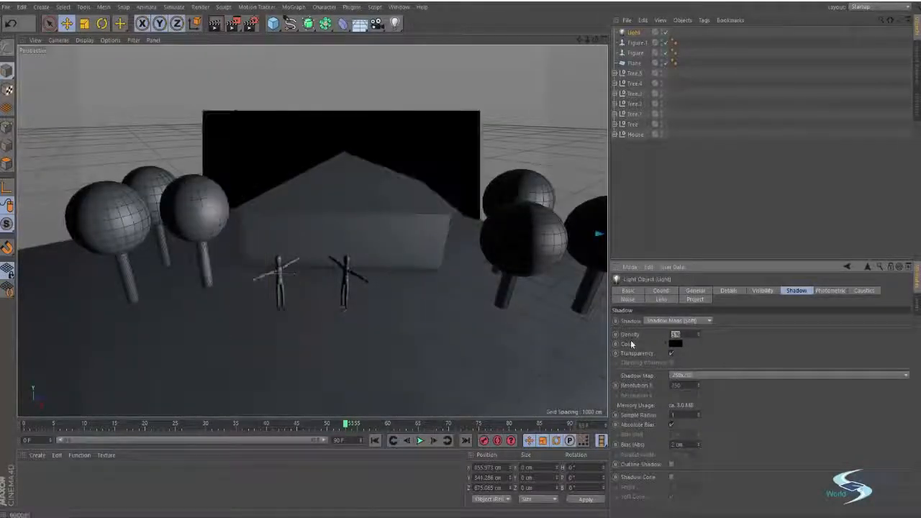
Step: Set the Light's shadow density to 60% and render the scene
{"action": "type", "text": "60"}
{"action": "key", "text": "Return"}
{"action": "key", "text": "ctrl+r"}
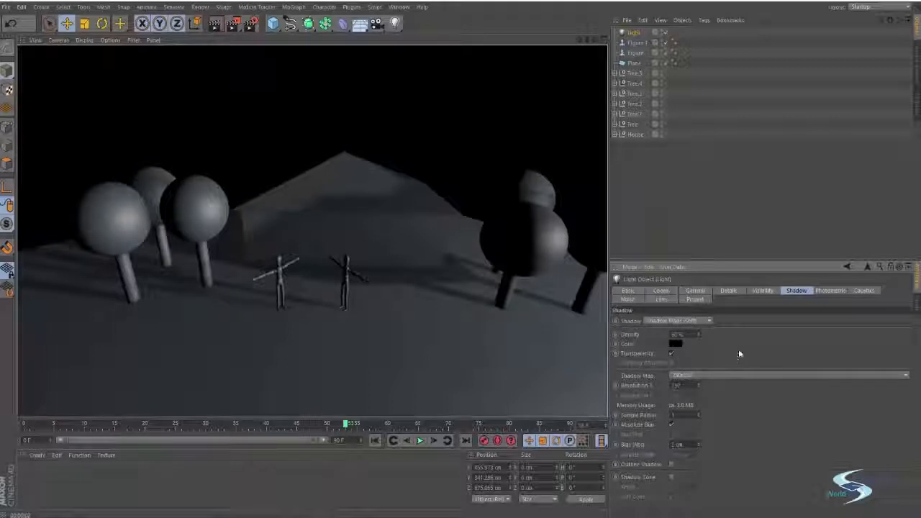
Step: Set the Light object's shadow type to Area
{"action": "left_click", "coordinate": [696, 321]}
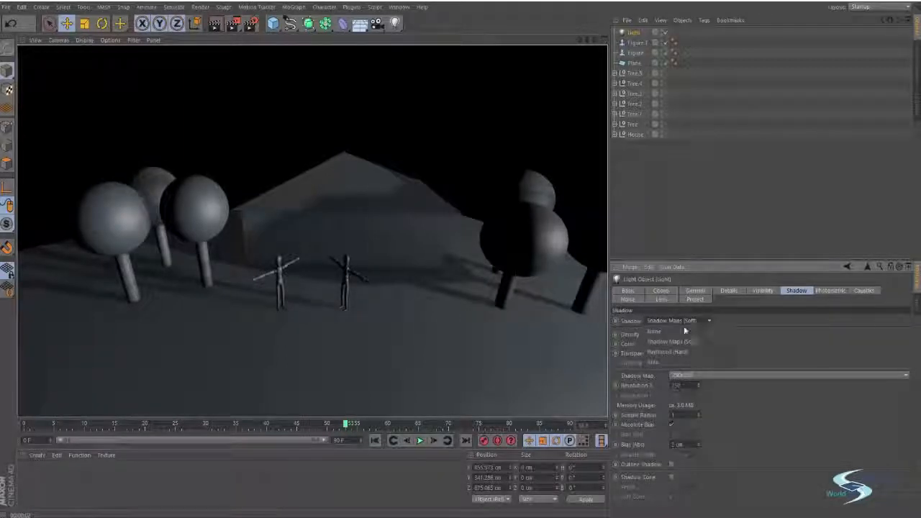
{"action": "left_click", "coordinate": [653, 361]}
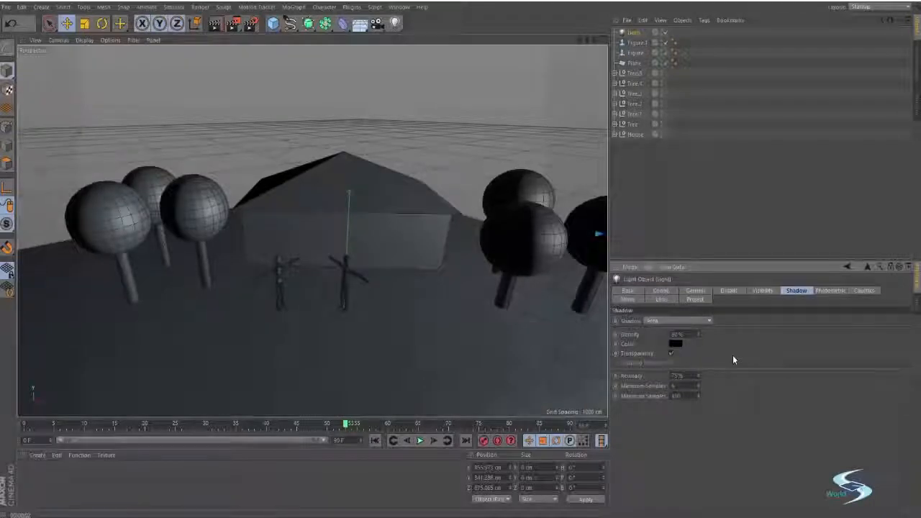
Step: Render the scene with area shadows from the front and from a low angle beside the trees
{"action": "key", "text": "ctrl+r"}
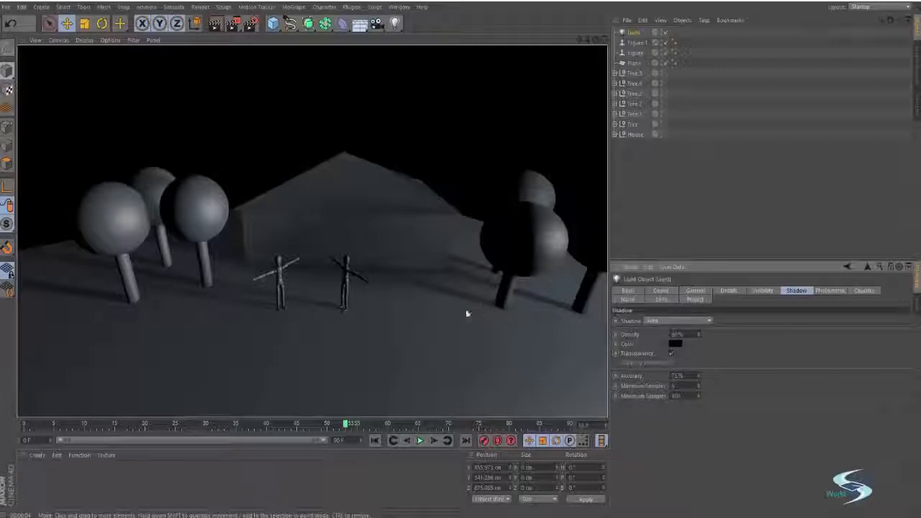
{"action": "left_click_drag", "start_coordinate": [467, 314], "coordinate": [476, 259], "text": "alt"}
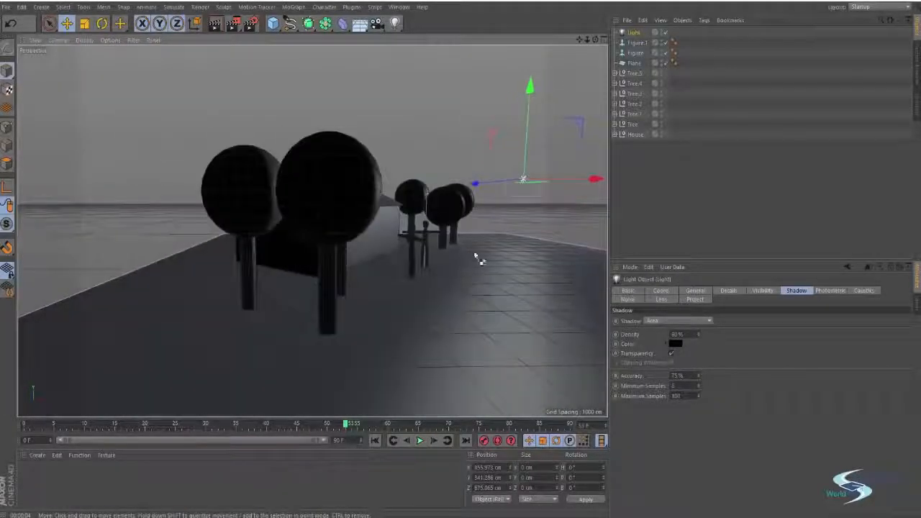
{"action": "key", "text": "ctrl+r"}
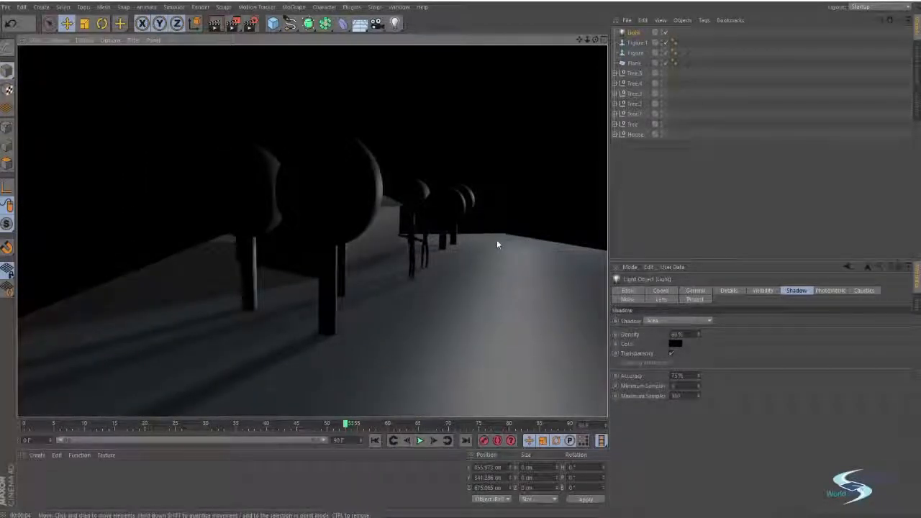
{"action": "mouse_move", "coordinate": [497, 242]}
{"action": "middle_mouse_down", "text": "alt"}
{"action": "mouse_move", "coordinate": [444, 264]}
{"action": "mouse_move", "coordinate": [380, 257]}
{"action": "middle_mouse_up", "text": "alt"}
Step: Switch the Light's shadow type to Shadow Maps (Soft) and back to Area
{"action": "mouse_move", "coordinate": [411, 222]}
{"action": "left_mouse_down", "text": "alt"}
{"action": "mouse_move", "coordinate": [420, 212]}
{"action": "mouse_move", "coordinate": [383, 246]}
{"action": "mouse_move", "coordinate": [433, 203]}
{"action": "mouse_move", "coordinate": [346, 178]}
{"action": "left_mouse_up", "text": "alt"}
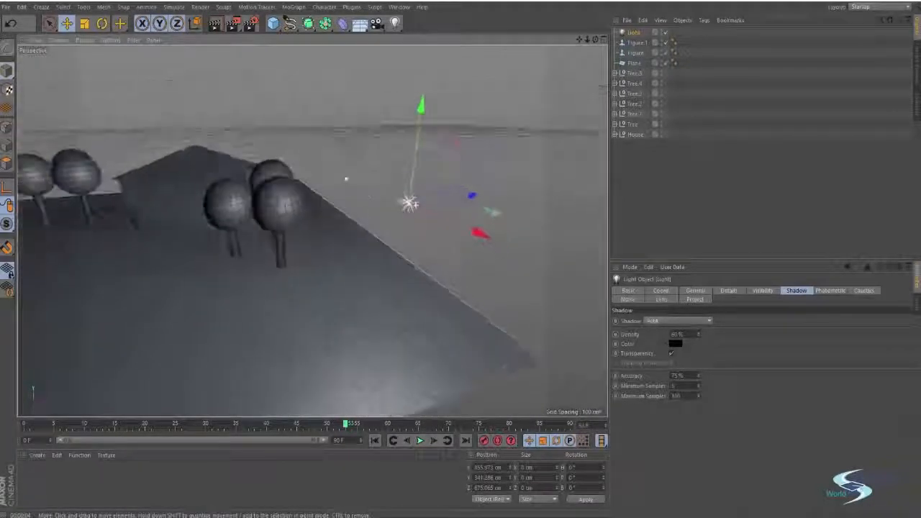
{"action": "left_click", "coordinate": [661, 321]}
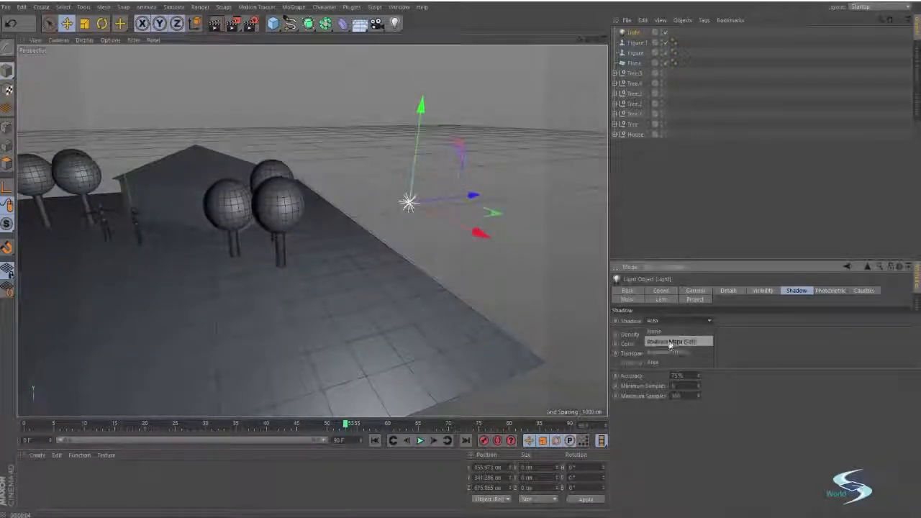
{"action": "left_click", "coordinate": [669, 342]}
{"action": "left_click", "coordinate": [673, 323]}
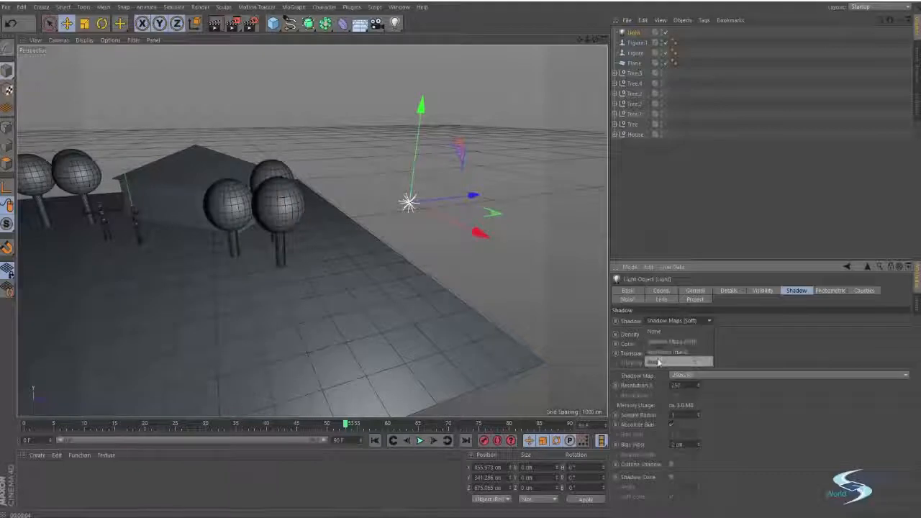
{"action": "left_click", "coordinate": [659, 363]}
Step: Rotate the Light by about 52° in heading, tilting it so its area faces the trees and house
{"action": "left_click_drag", "start_coordinate": [411, 226], "coordinate": [290, 264], "text": "alt"}
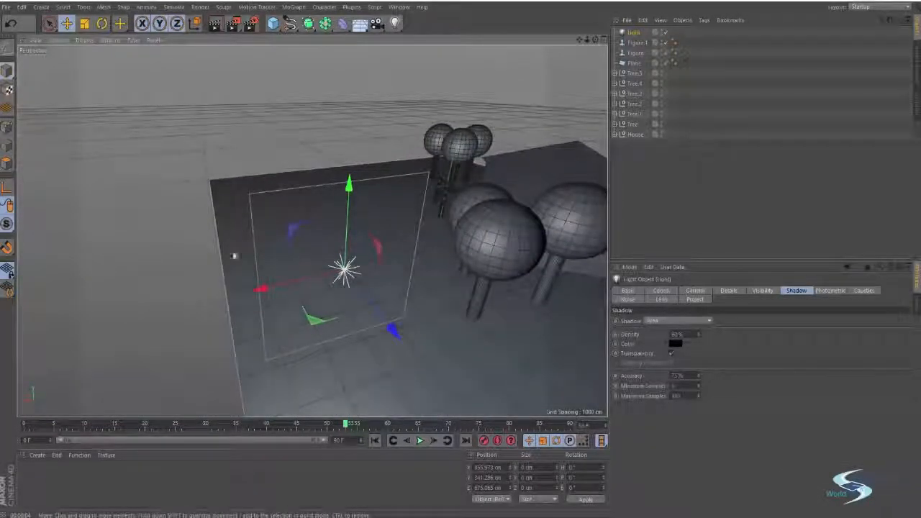
{"action": "left_click_drag", "start_coordinate": [284, 165], "coordinate": [382, 238], "text": "alt"}
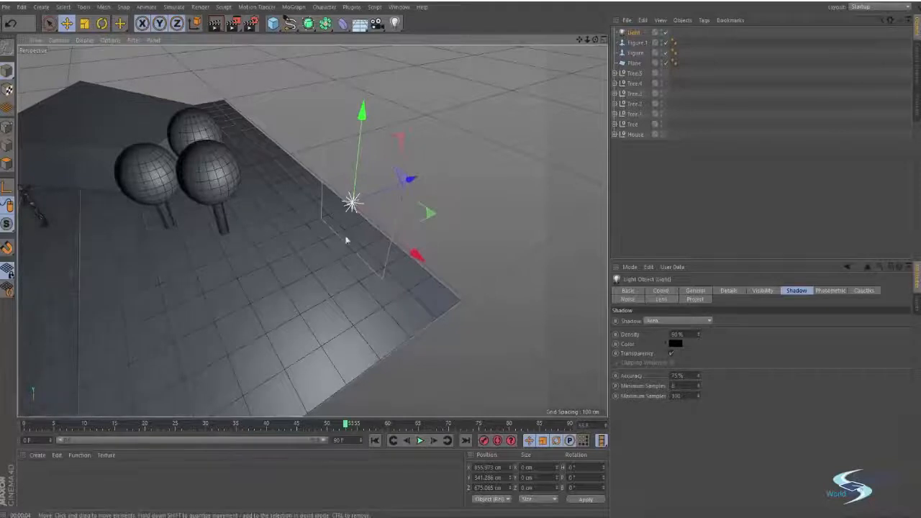
{"action": "middle_click_drag", "start_coordinate": [346, 240], "coordinate": [469, 164], "text": "alt"}
{"action": "left_click_drag", "start_coordinate": [426, 193], "coordinate": [250, 277], "text": "alt"}
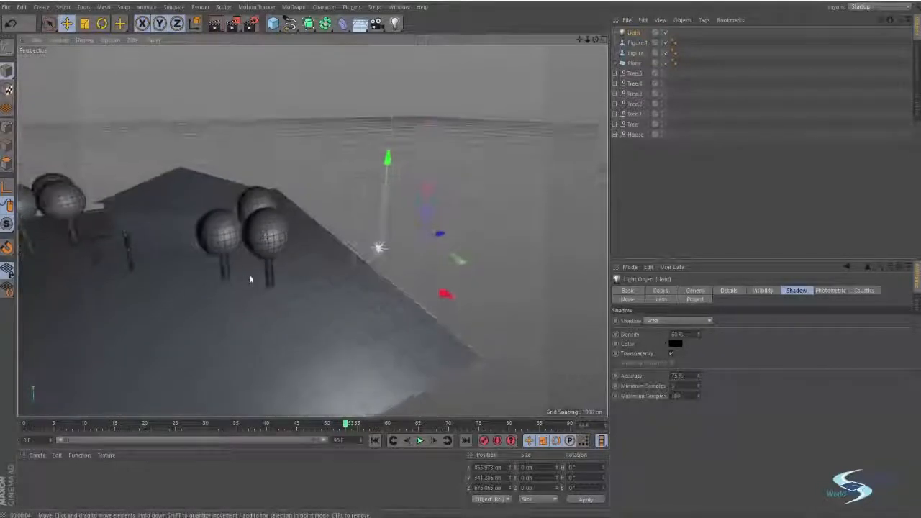
{"action": "key", "text": "r"}
{"action": "left_click_drag", "start_coordinate": [392, 277], "coordinate": [327, 261]}
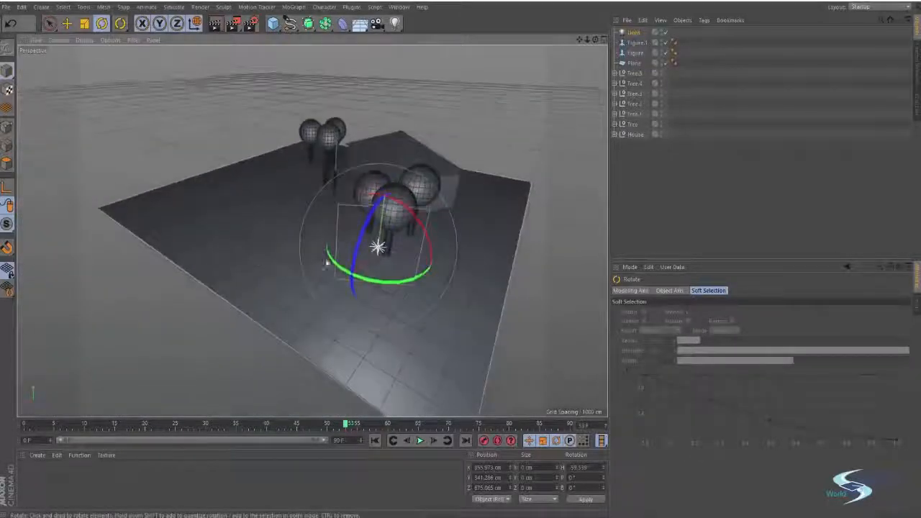
{"action": "mouse_move", "coordinate": [393, 229]}
{"action": "left_mouse_down"}
{"action": "mouse_move", "coordinate": [385, 248]}
{"action": "mouse_move", "coordinate": [376, 232]}
{"action": "mouse_move", "coordinate": [436, 204]}
{"action": "mouse_move", "coordinate": [499, 214]}
{"action": "mouse_move", "coordinate": [502, 197]}
{"action": "mouse_move", "coordinate": [471, 189]}
{"action": "mouse_move", "coordinate": [432, 209]}
{"action": "left_mouse_up"}
Step: Deselect the Light and render the scene with its rotated area shadow
{"action": "key", "text": "e"}
{"action": "left_click", "coordinate": [502, 197]}
{"action": "key", "text": "ctrl+r"}
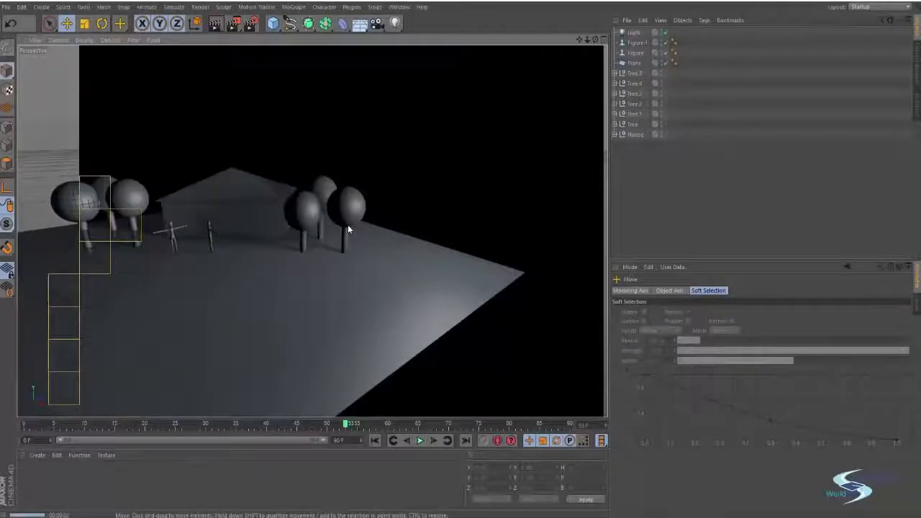
Step: Set the Light's area shadow accuracy to 100% and minimum samples to 45, and render the scene
{"action": "scroll", "coordinate": [357, 219], "scroll_direction": "up", "scroll_amount": 3}
{"action": "left_click_drag", "start_coordinate": [360, 217], "coordinate": [351, 227], "text": "alt"}
{"action": "left_click", "coordinate": [547, 189]}
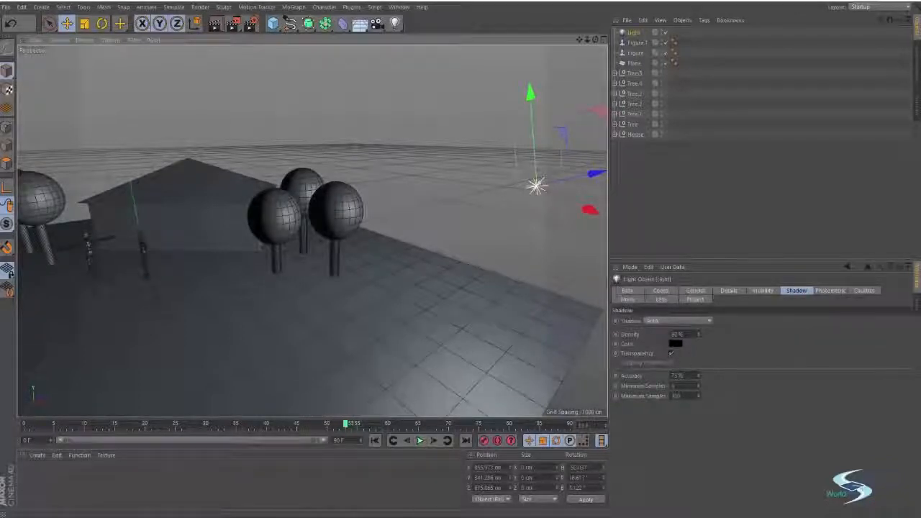
{"action": "left_click_drag", "start_coordinate": [698, 376], "coordinate": [720, 376]}
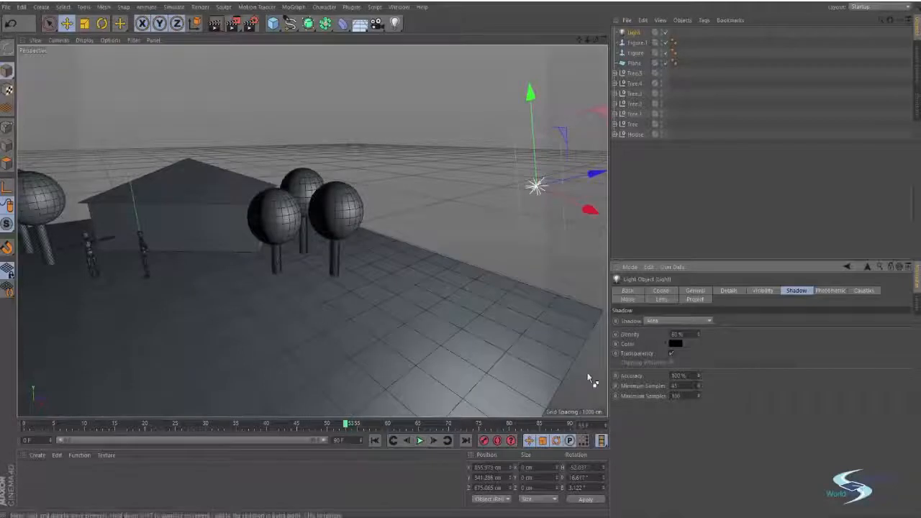
{"action": "key", "text": "ctrl+r"}
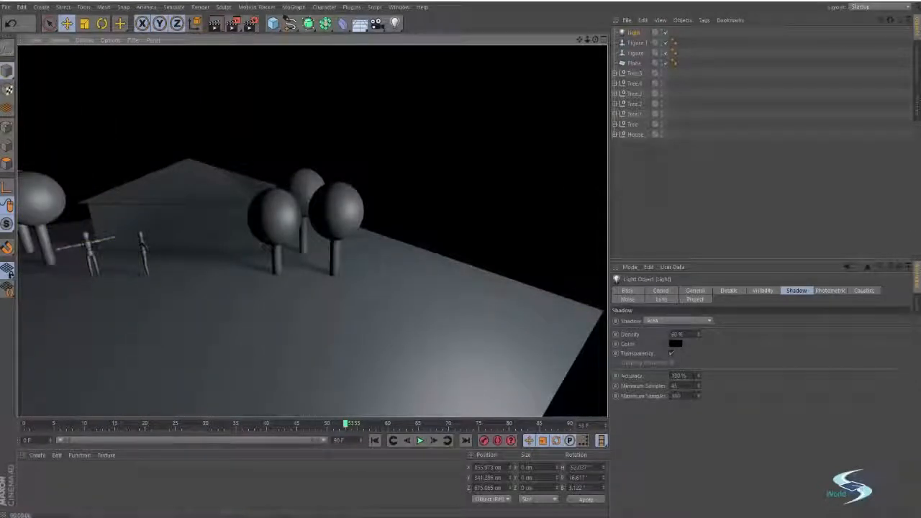
Step: Render a close-up of the tree trunk to examine its area shadow on the ground
{"action": "left_click_drag", "start_coordinate": [679, 386], "coordinate": [636, 387]}
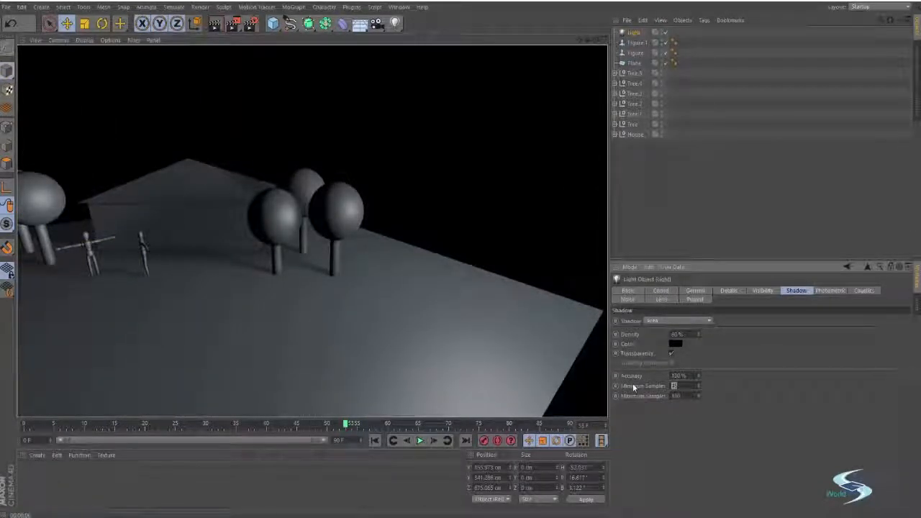
{"action": "middle_click_drag", "start_coordinate": [216, 309], "coordinate": [358, 331], "text": "alt"}
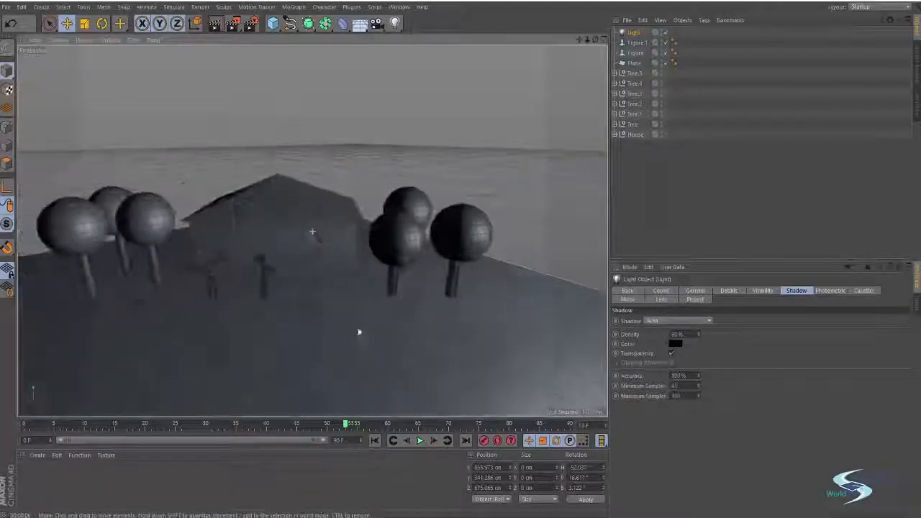
{"action": "right_click_drag", "start_coordinate": [383, 290], "coordinate": [449, 291], "text": "alt"}
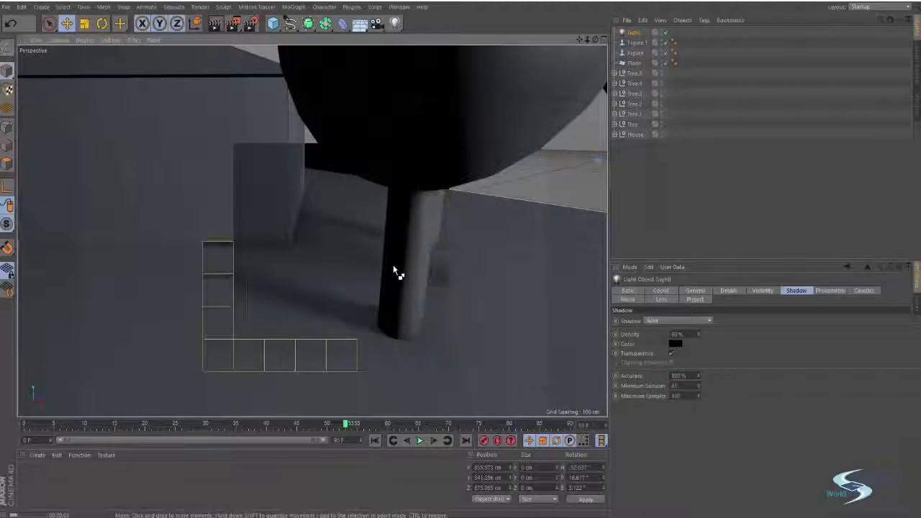
{"action": "right_click_drag", "start_coordinate": [367, 242], "coordinate": [335, 241], "text": "alt"}
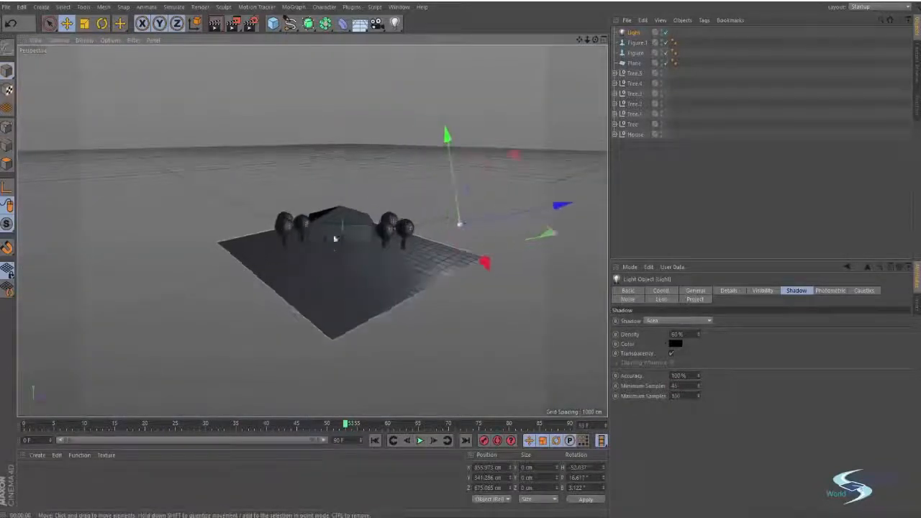
Step: Duplicate the Light and place the copy on the opposite side of the house and trees
{"action": "middle_click_drag", "start_coordinate": [335, 240], "coordinate": [333, 268], "text": "alt"}
{"action": "left_click", "coordinate": [656, 224]}
{"action": "right_click_drag", "start_coordinate": [314, 269], "coordinate": [354, 259], "text": "alt"}
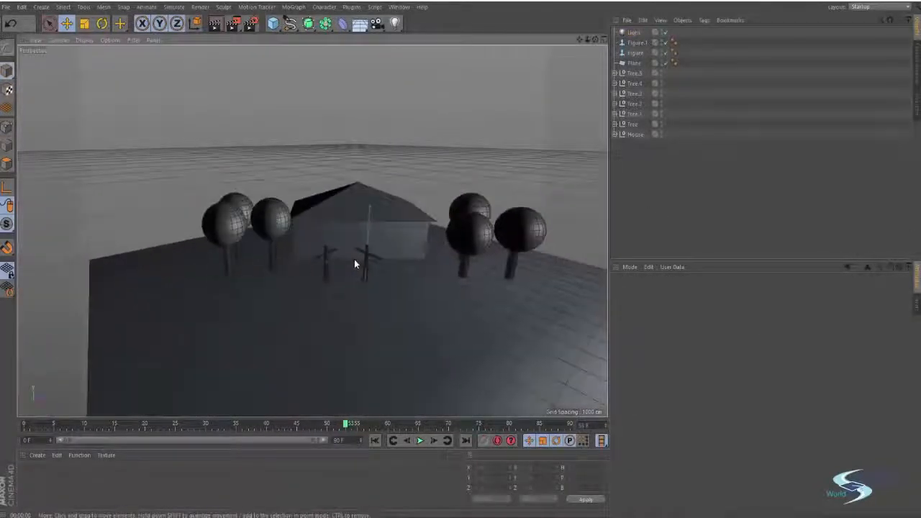
{"action": "middle_click_drag", "start_coordinate": [354, 259], "coordinate": [214, 246], "text": "alt"}
{"action": "left_click", "coordinate": [476, 197]}
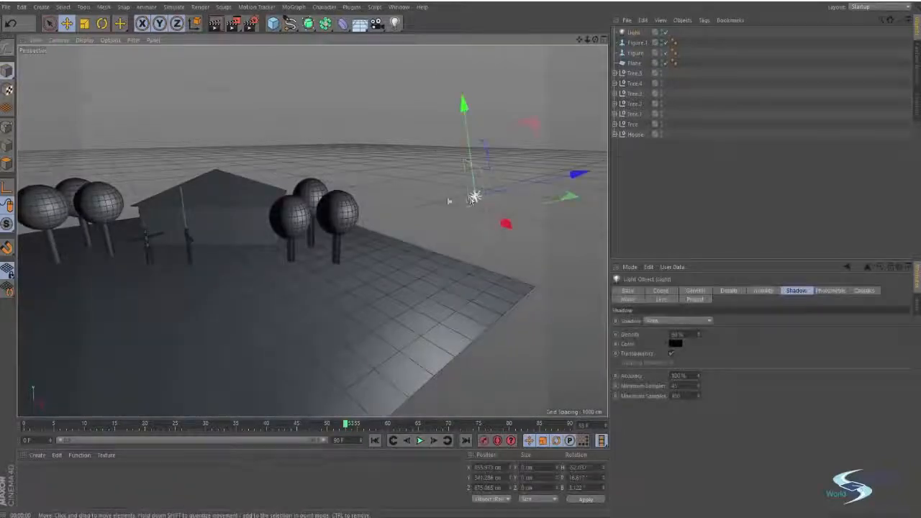
{"action": "left_click_drag", "start_coordinate": [475, 197], "coordinate": [380, 238], "text": "alt"}
{"action": "right_click_drag", "start_coordinate": [381, 239], "coordinate": [341, 244], "text": "alt"}
{"action": "middle_click_drag", "start_coordinate": [342, 244], "coordinate": [353, 232], "text": "alt"}
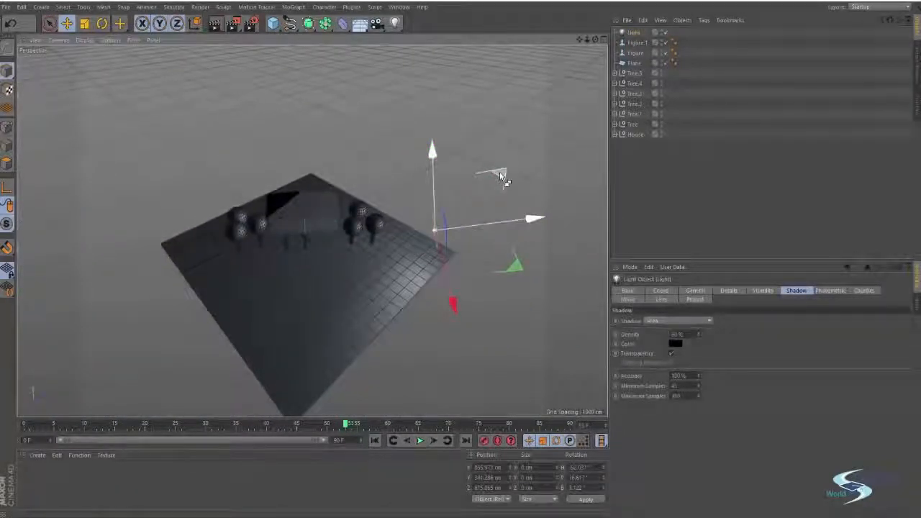
{"action": "left_click_drag", "start_coordinate": [501, 174], "coordinate": [173, 173]}
Step: Rotate the duplicated light toward the house and render the scene lit from both sides
{"action": "key", "text": "r"}
{"action": "left_click", "coordinate": [276, 194]}
{"action": "scroll", "coordinate": [277, 193], "scroll_direction": "up", "scroll_amount": 10}
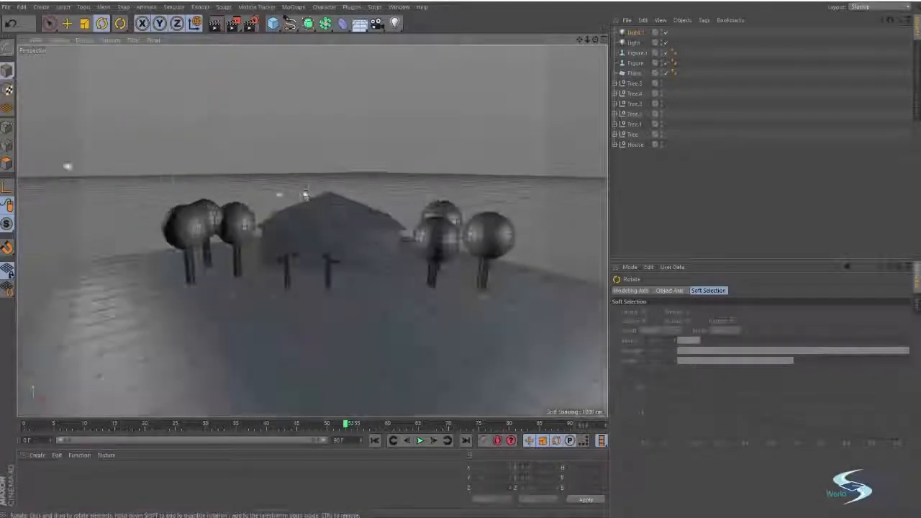
{"action": "left_click", "coordinate": [304, 197]}
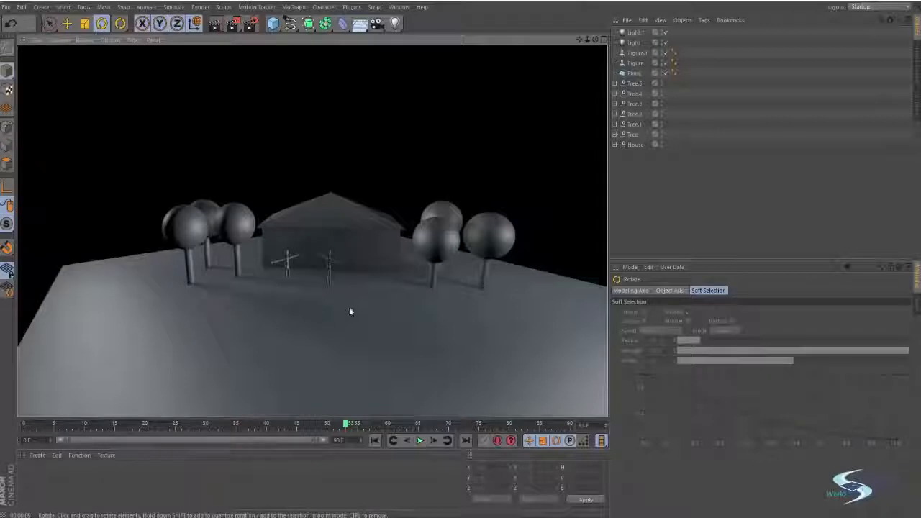
Step: Set the shadow type of Light.1 to None and render the scene
{"action": "left_click", "coordinate": [640, 33]}
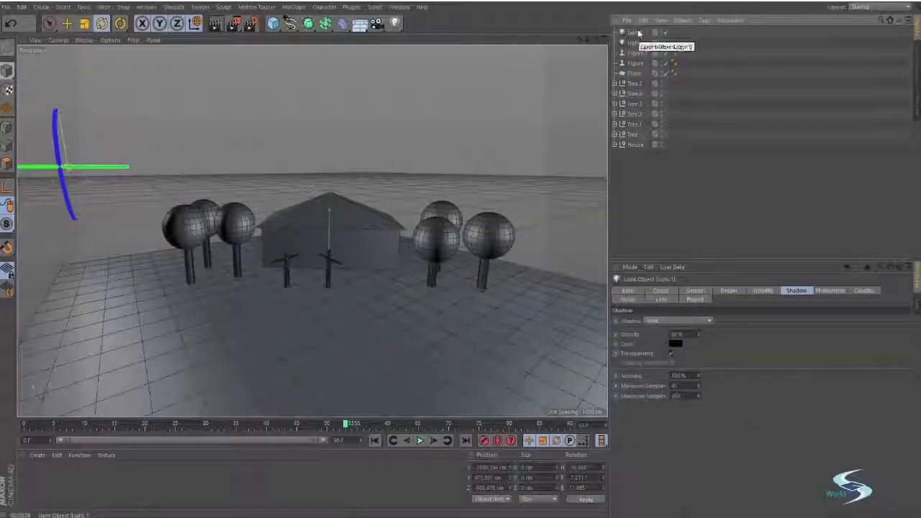
{"action": "left_click", "coordinate": [658, 323]}
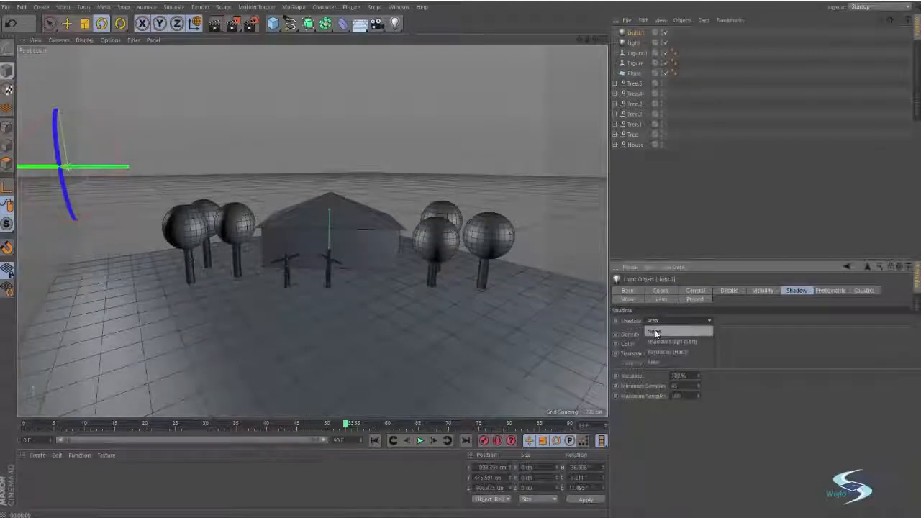
{"action": "left_click", "coordinate": [654, 329]}
{"action": "left_click", "coordinate": [713, 184]}
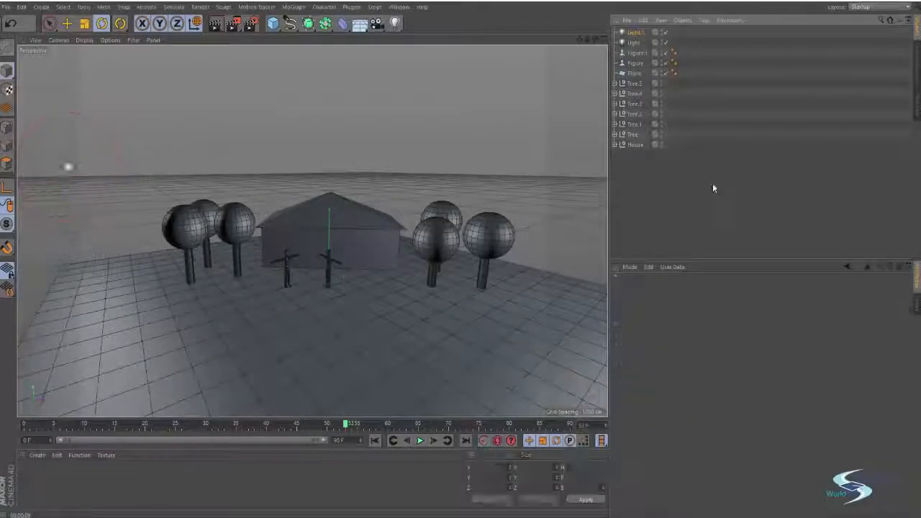
{"action": "key", "text": "ctrl+r"}
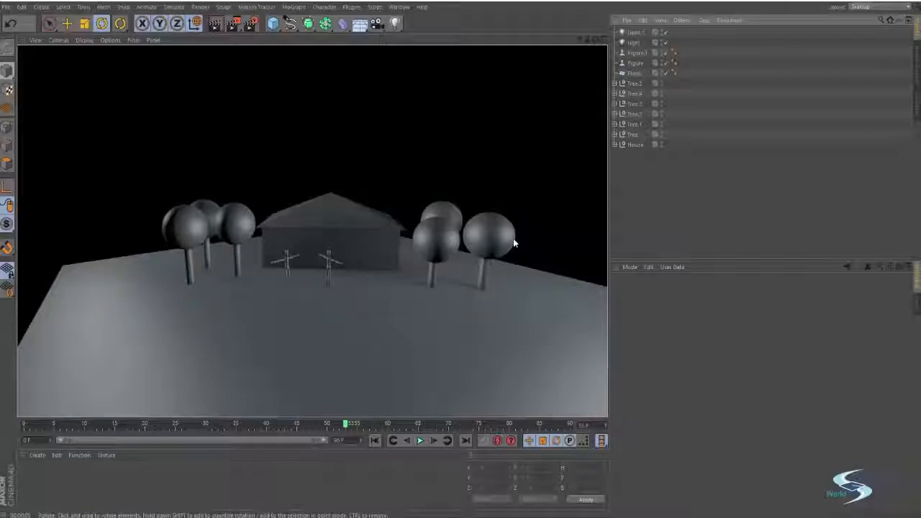
Step: Move Light.1 up above the scene to a Y position of about 1173 cm
{"action": "left_click", "coordinate": [448, 209]}
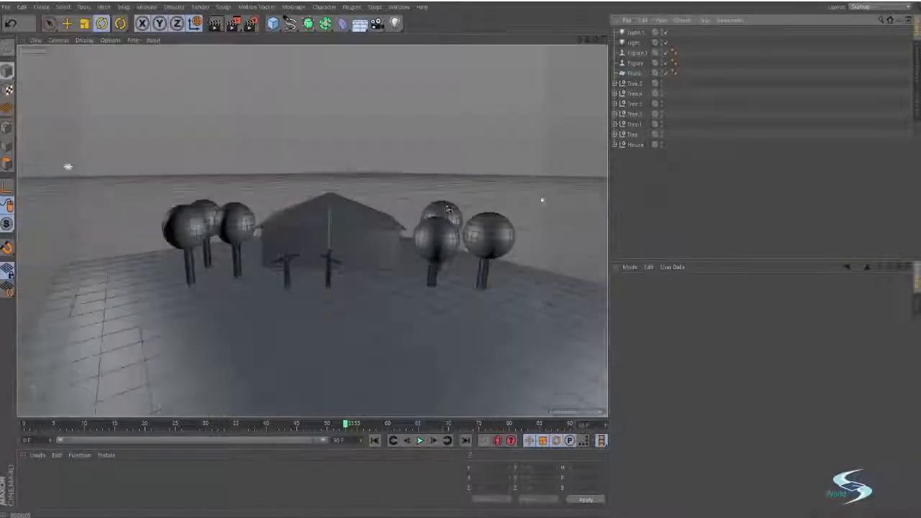
{"action": "left_click", "coordinate": [68, 166]}
{"action": "key", "text": "e"}
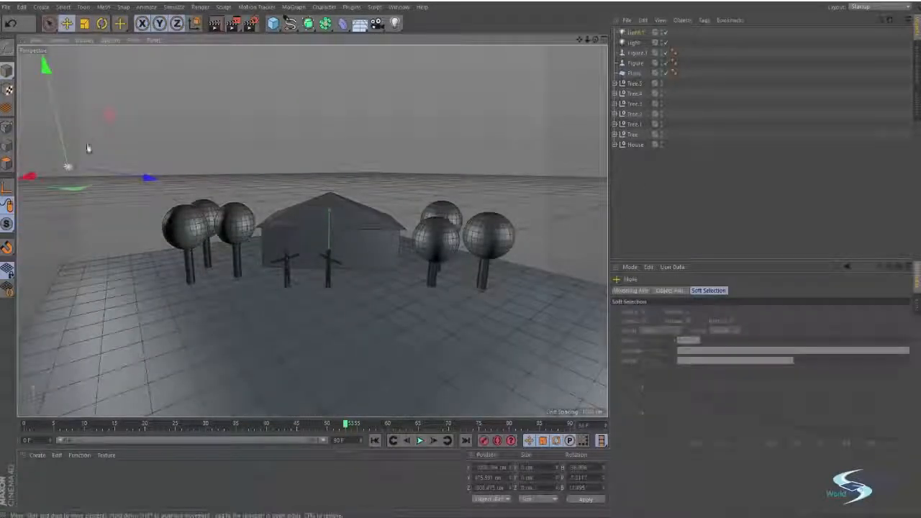
{"action": "left_click_drag", "start_coordinate": [108, 117], "coordinate": [118, 46]}
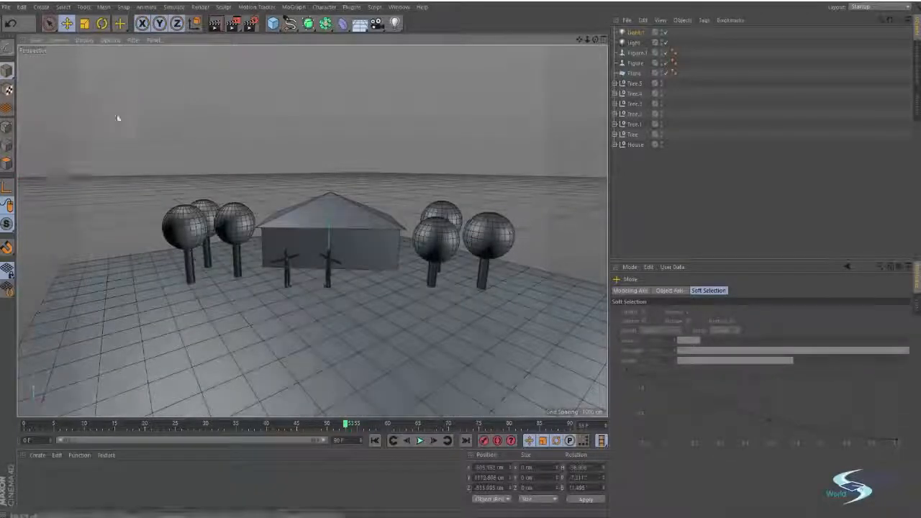
{"action": "left_click", "coordinate": [656, 187]}
Step: Color Light.1 a muted dark blue and lower its intensity to roughly a third
{"action": "left_click_drag", "start_coordinate": [293, 211], "coordinate": [207, 143], "text": "alt"}
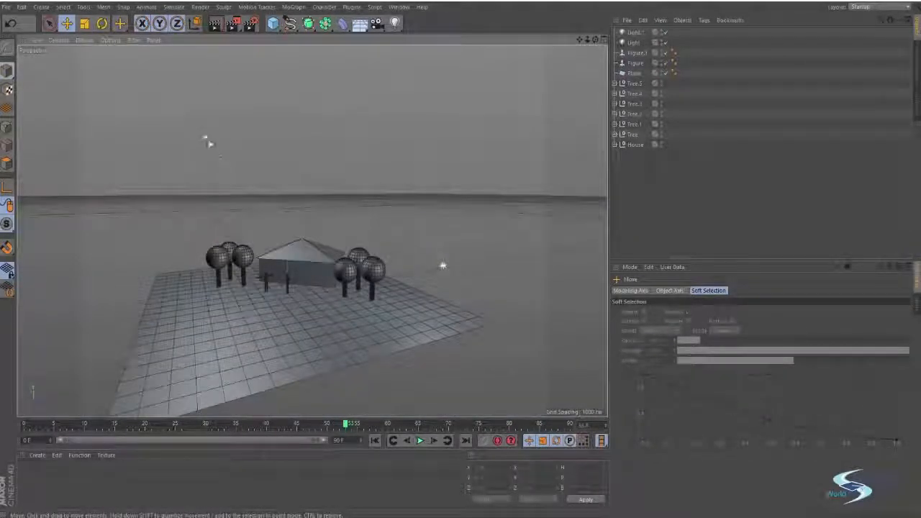
{"action": "left_click", "coordinate": [207, 141]}
{"action": "left_click", "coordinate": [696, 292]}
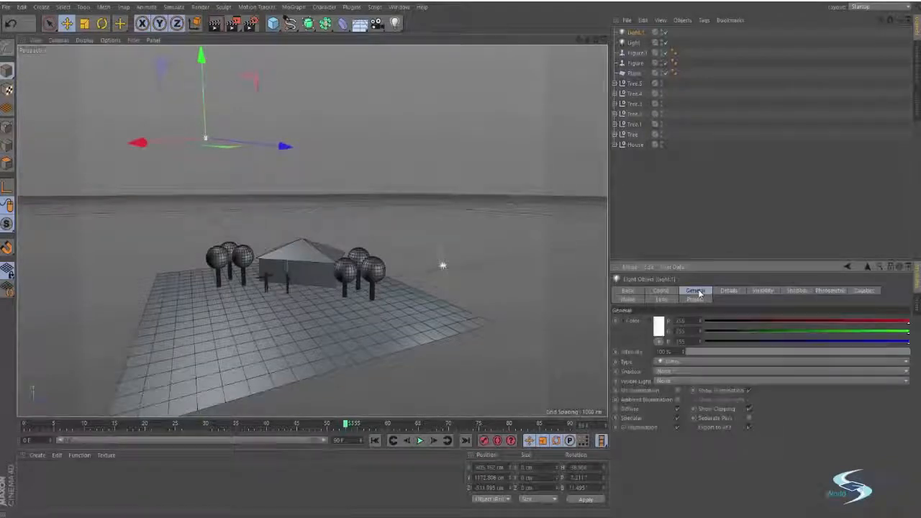
{"action": "left_click", "coordinate": [659, 328]}
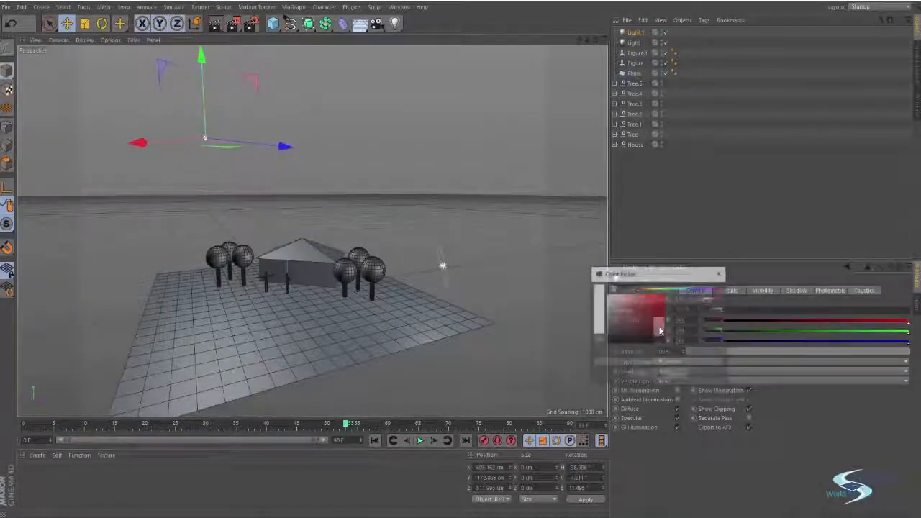
{"action": "left_click", "coordinate": [685, 290]}
{"action": "left_click_drag", "start_coordinate": [651, 303], "coordinate": [636, 319]}
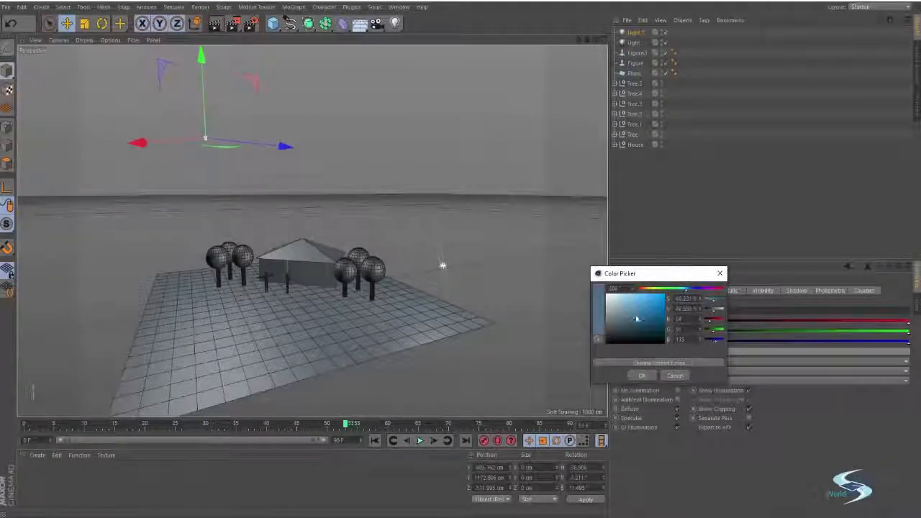
{"action": "left_click", "coordinate": [691, 288]}
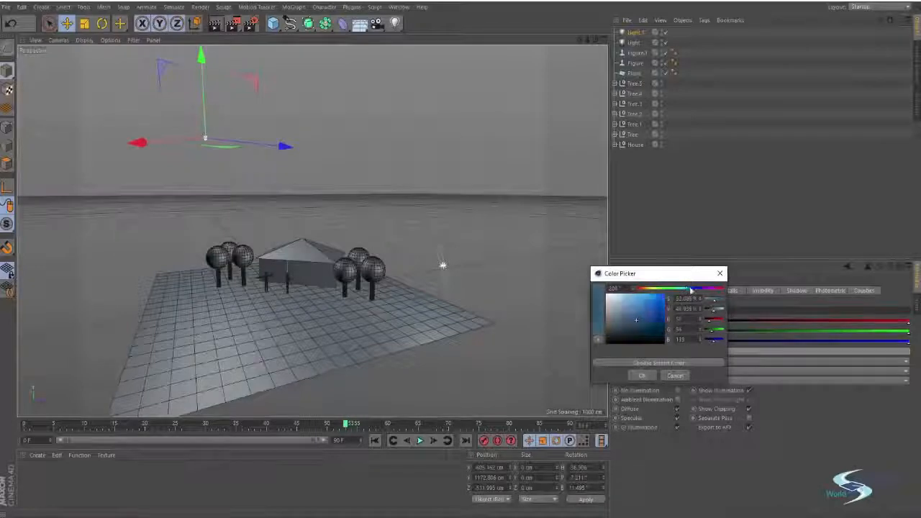
{"action": "left_click", "coordinate": [643, 375]}
{"action": "mouse_move", "coordinate": [755, 350]}
{"action": "left_mouse_down"}
{"action": "mouse_move", "coordinate": [706, 350]}
{"action": "mouse_move", "coordinate": [775, 351]}
{"action": "mouse_move", "coordinate": [765, 352]}
{"action": "left_mouse_up"}
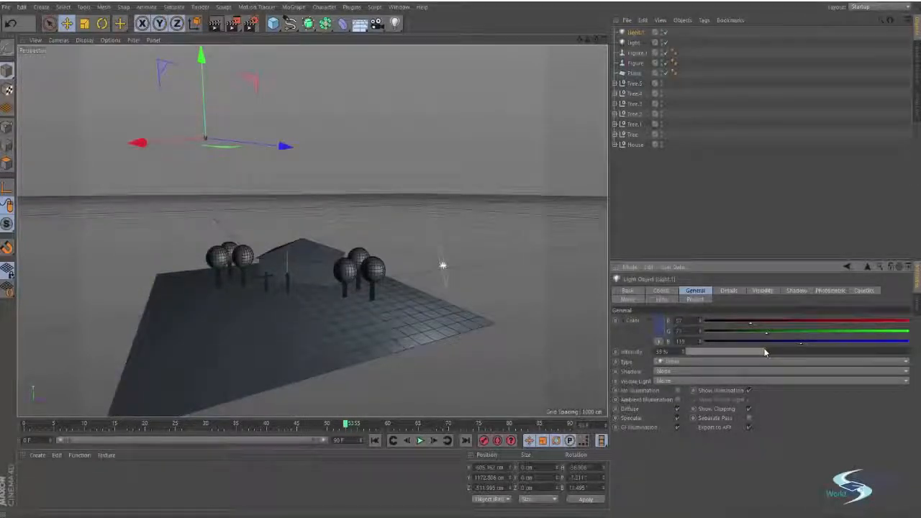
Step: Tint the original Light a very pale yellow and raise its intensity to 145%
{"action": "left_click", "coordinate": [632, 43]}
{"action": "left_click_drag", "start_coordinate": [632, 43], "coordinate": [631, 63]}
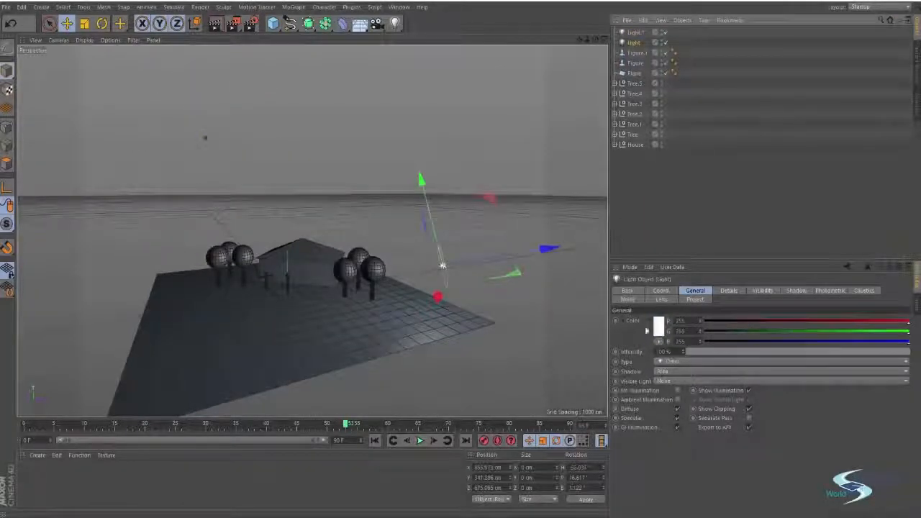
{"action": "left_click", "coordinate": [658, 326]}
{"action": "left_click_drag", "start_coordinate": [646, 291], "coordinate": [618, 286]}
{"action": "left_click", "coordinate": [635, 375]}
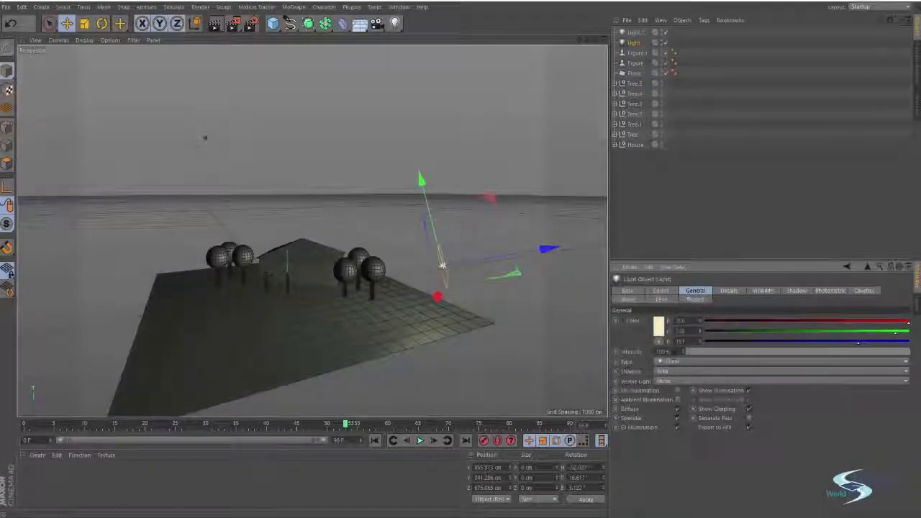
{"action": "left_click", "coordinate": [663, 325]}
{"action": "left_click_drag", "start_coordinate": [625, 294], "coordinate": [611, 276]}
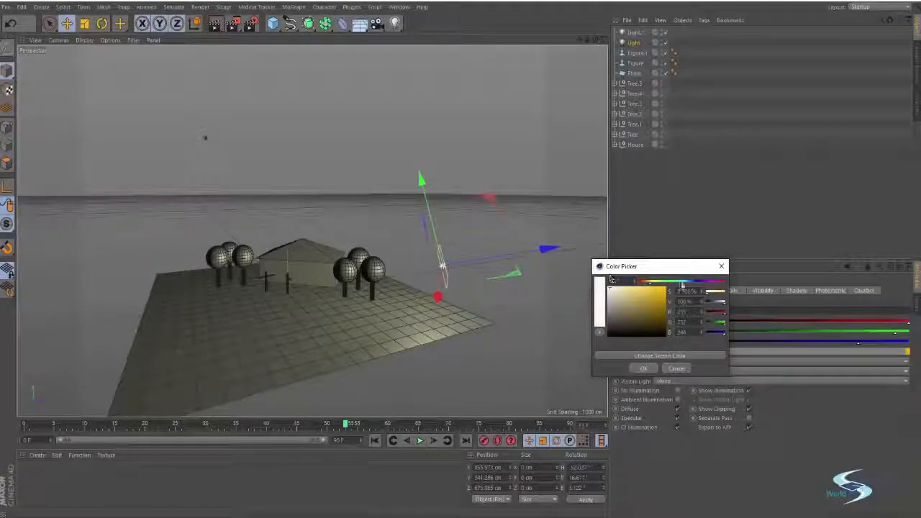
{"action": "left_click", "coordinate": [647, 369]}
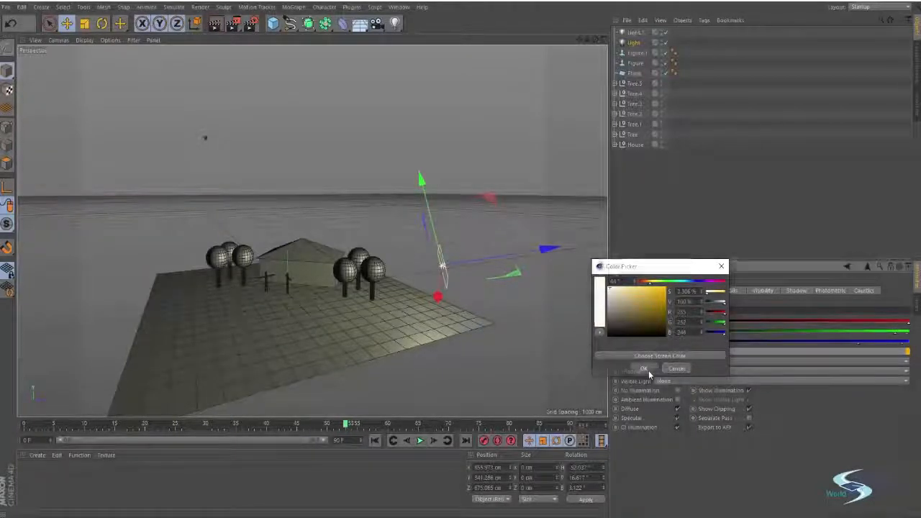
Step: Render a closer preview of the house, trees and figures with the recolored lights
{"action": "left_click", "coordinate": [686, 244]}
{"action": "scroll", "coordinate": [284, 265], "scroll_direction": "up", "scroll_amount": 5}
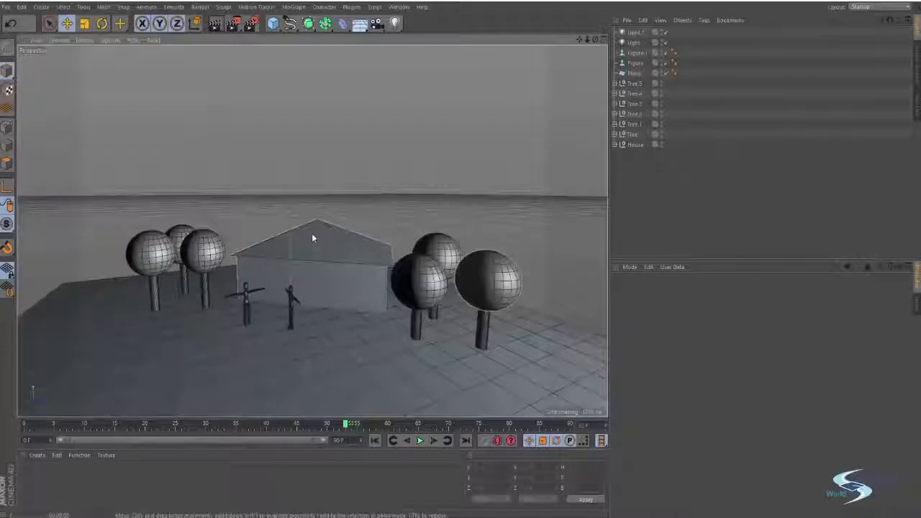
{"action": "key", "text": "ctrl+r"}
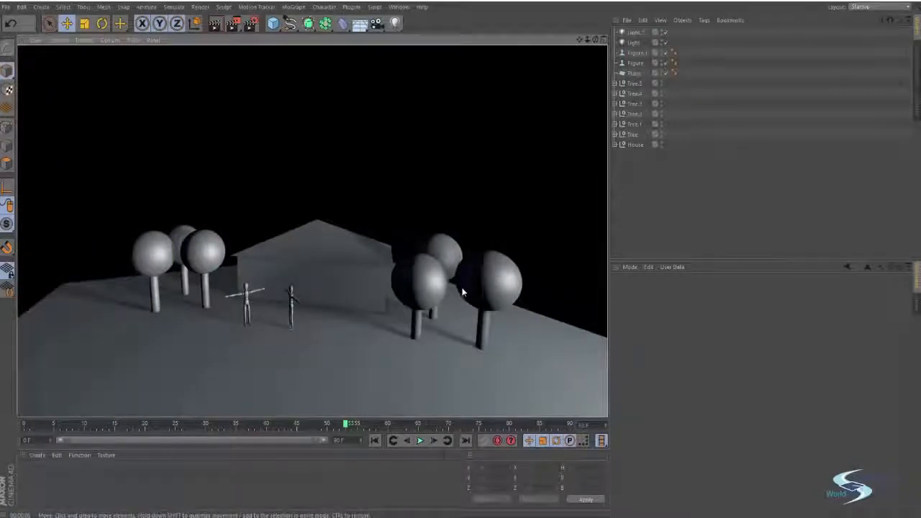
Step: Fine-tune the original Light's warm off-white color and render the scene from a lower view
{"action": "mouse_move", "coordinate": [299, 357]}
{"action": "left_mouse_down", "text": "alt"}
{"action": "mouse_move", "coordinate": [366, 319]}
{"action": "mouse_move", "coordinate": [358, 286]}
{"action": "mouse_move", "coordinate": [370, 269]}
{"action": "left_mouse_up", "text": "alt"}
{"action": "left_click", "coordinate": [635, 42]}
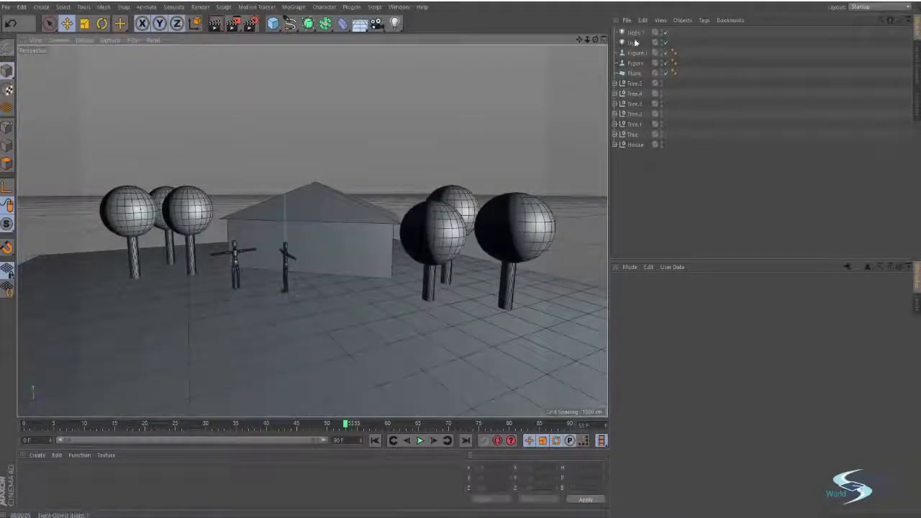
{"action": "left_click", "coordinate": [659, 328]}
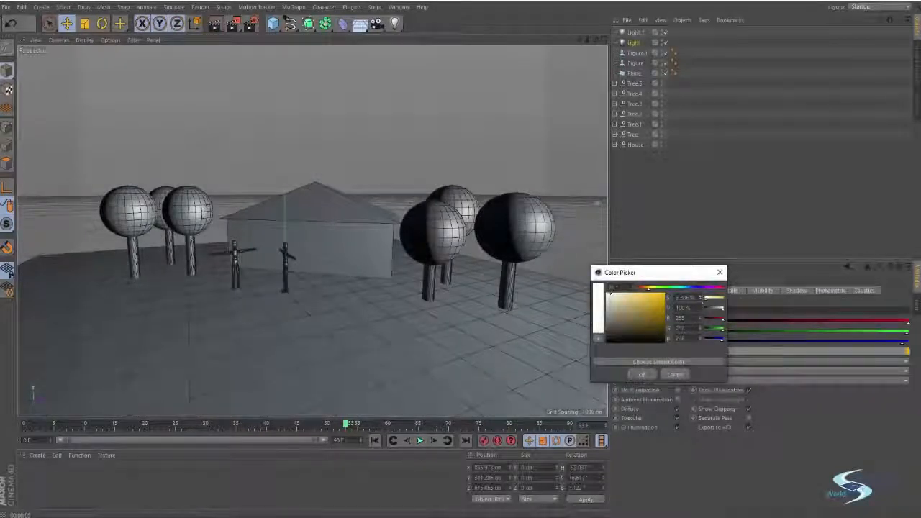
{"action": "left_click", "coordinate": [646, 375]}
{"action": "key", "text": "ctrl+r"}
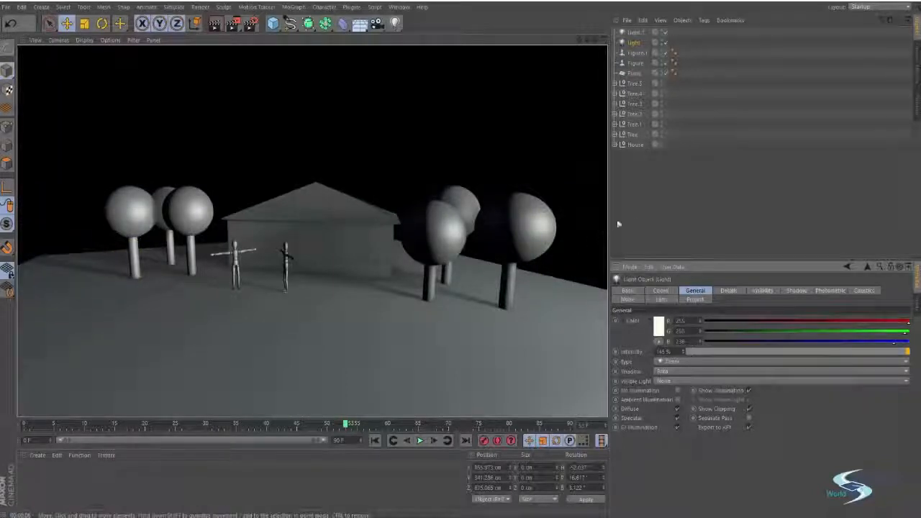
{"action": "left_click", "coordinate": [645, 191]}
{"action": "mouse_move", "coordinate": [409, 264]}
{"action": "left_mouse_down", "text": "alt"}
{"action": "mouse_move", "coordinate": [432, 261]}
{"action": "mouse_move", "coordinate": [432, 294]}
{"action": "mouse_move", "coordinate": [448, 267]}
{"action": "mouse_move", "coordinate": [442, 262]}
{"action": "left_mouse_up", "text": "alt"}
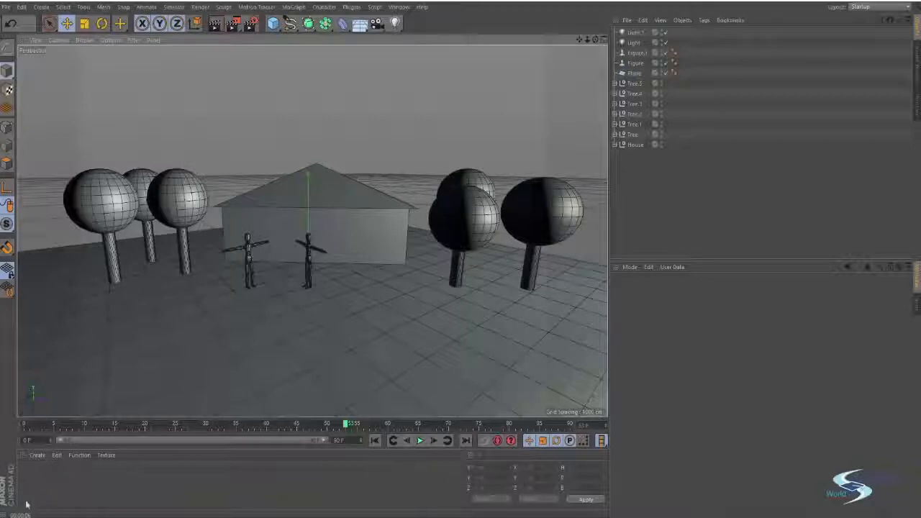
{"action": "left_click", "coordinate": [34, 455]}
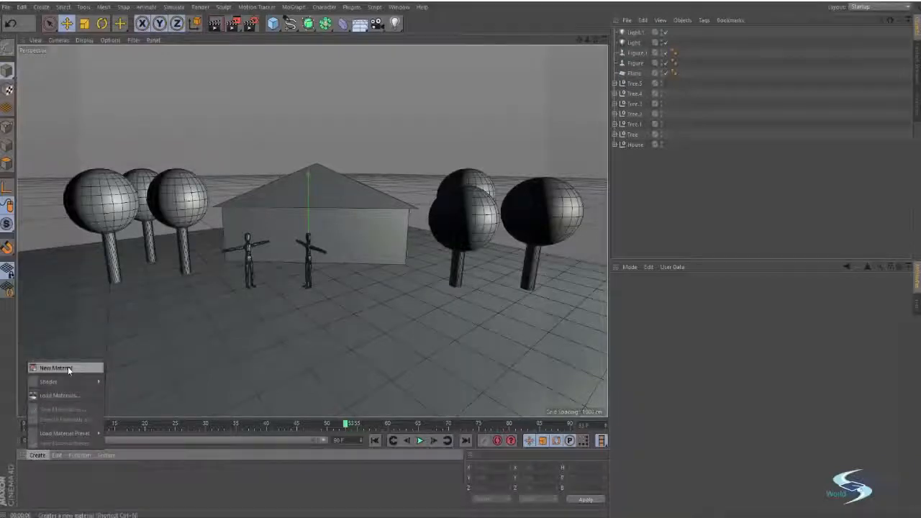
{"action": "left_click", "coordinate": [66, 462]}
{"action": "left_click", "coordinate": [36, 455]}
{"action": "left_click", "coordinate": [45, 369]}
{"action": "left_click", "coordinate": [29, 475]}
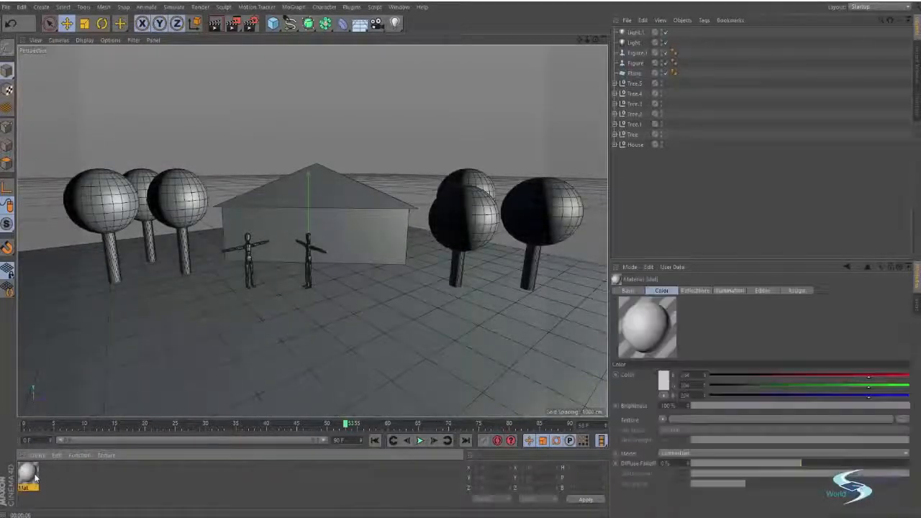
{"action": "key", "text": "Delete"}
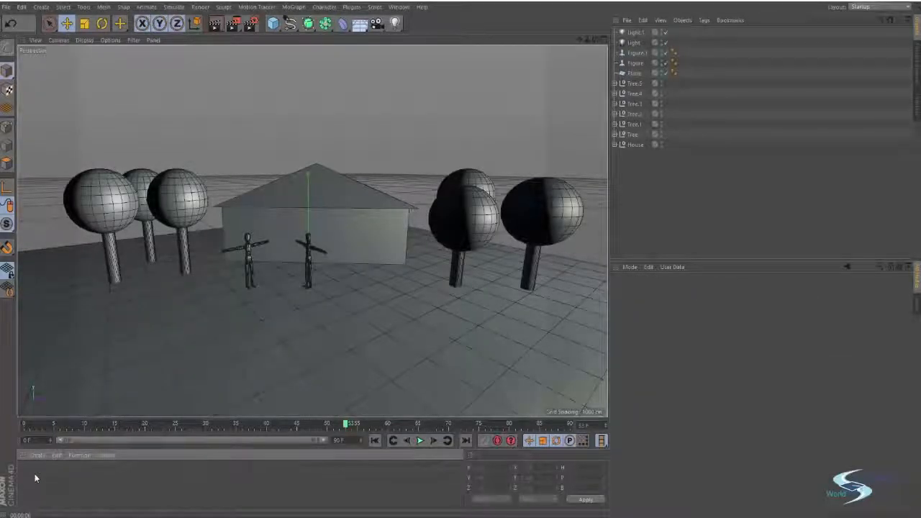
Step: Create a new material, open it in the Material Editor and name it Paint
{"action": "double_click", "coordinate": [30, 474]}
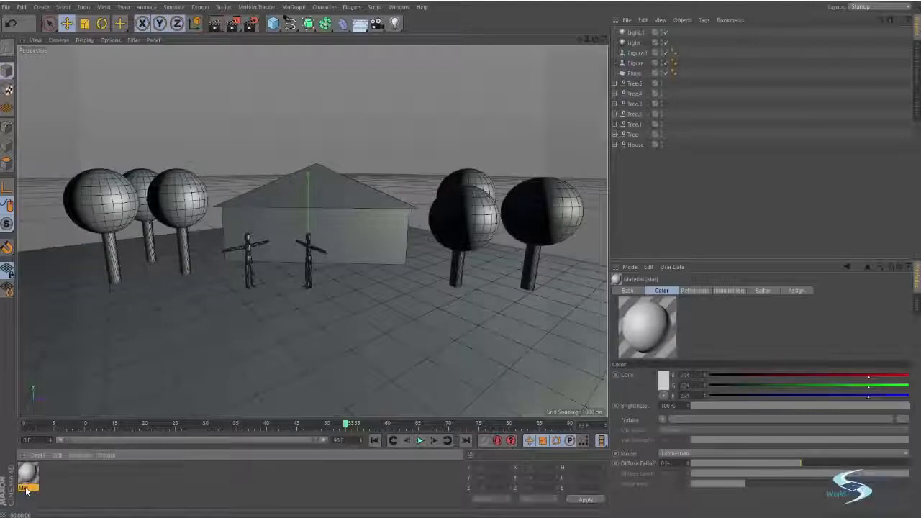
{"action": "left_click", "coordinate": [62, 489]}
{"action": "left_click", "coordinate": [29, 475]}
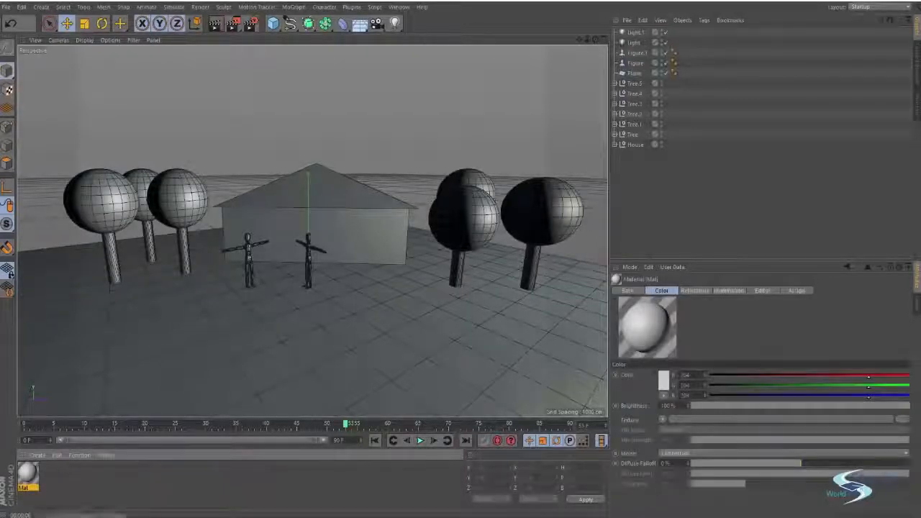
{"action": "double_click", "coordinate": [28, 473]}
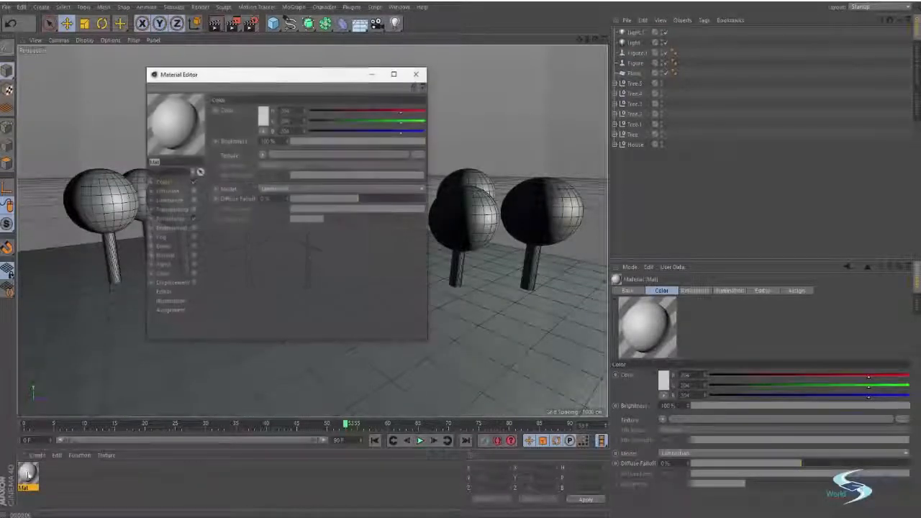
{"action": "left_click_drag", "start_coordinate": [253, 75], "coordinate": [431, 118]}
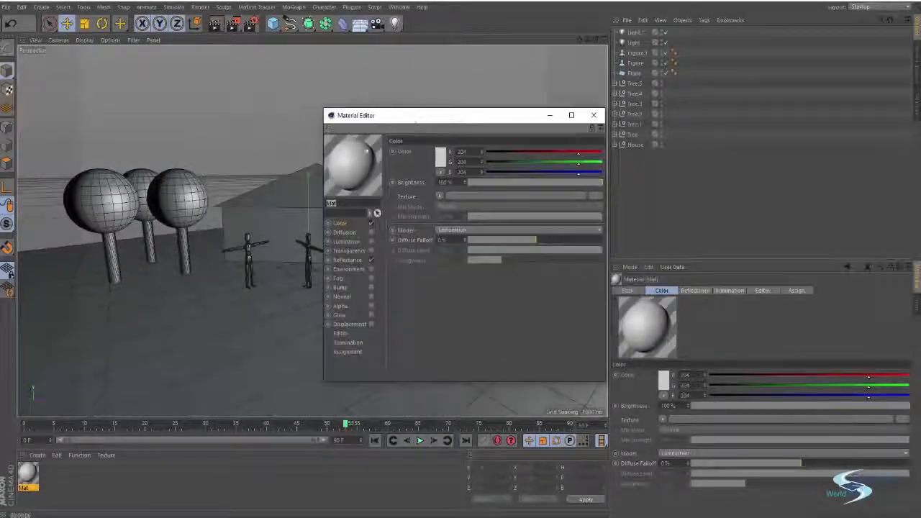
{"action": "left_click_drag", "start_coordinate": [336, 203], "coordinate": [311, 207]}
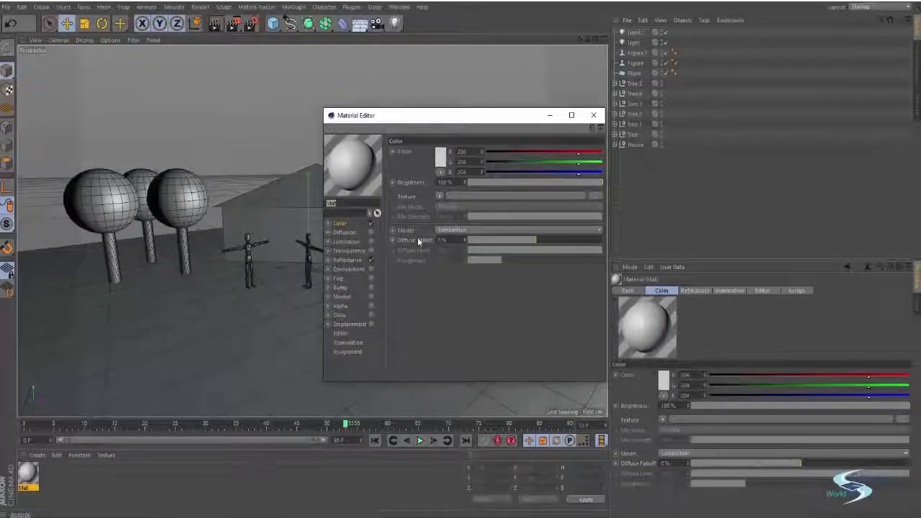
{"action": "type", "text": "Paint"}
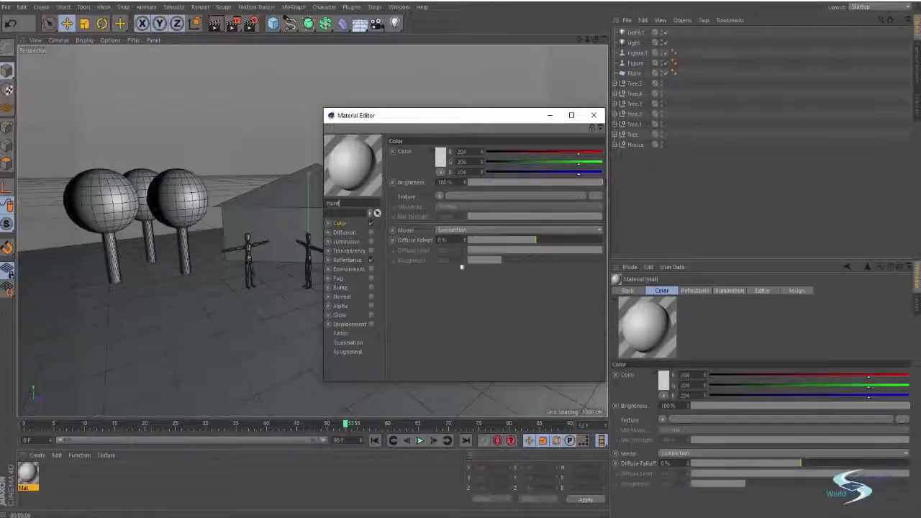
{"action": "key", "text": "Return"}
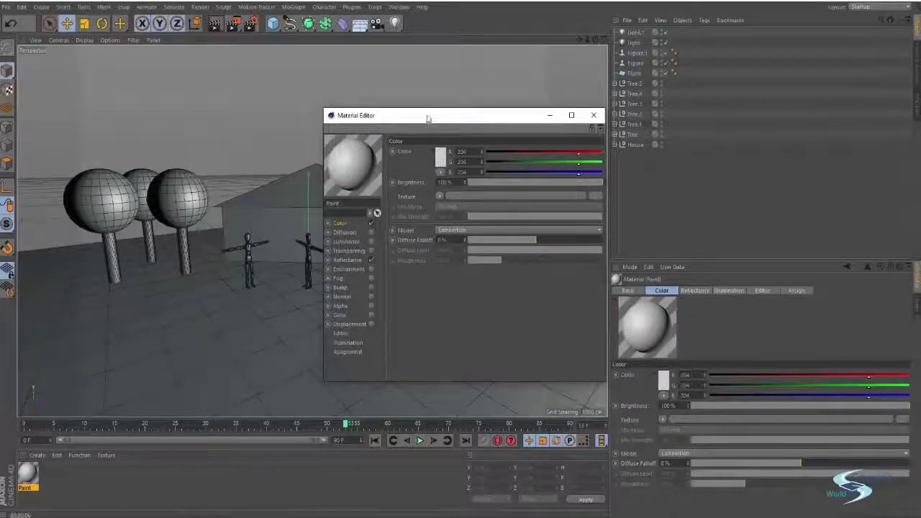
Step: Set the Paint material's color to a dark, muted red
{"action": "mouse_move", "coordinate": [426, 113]}
{"action": "left_mouse_down"}
{"action": "mouse_move", "coordinate": [619, 120]}
{"action": "mouse_move", "coordinate": [510, 98]}
{"action": "mouse_move", "coordinate": [475, 105]}
{"action": "left_mouse_up"}
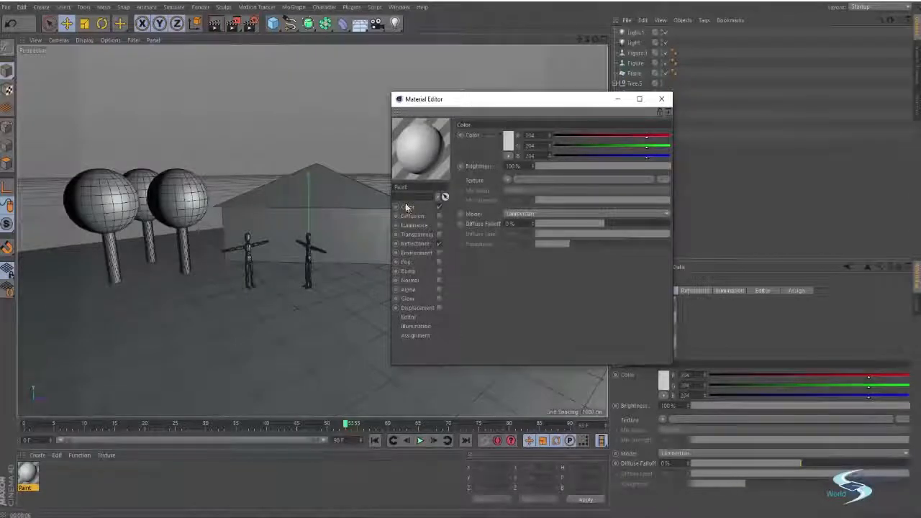
{"action": "left_click_drag", "start_coordinate": [474, 99], "coordinate": [524, 108]}
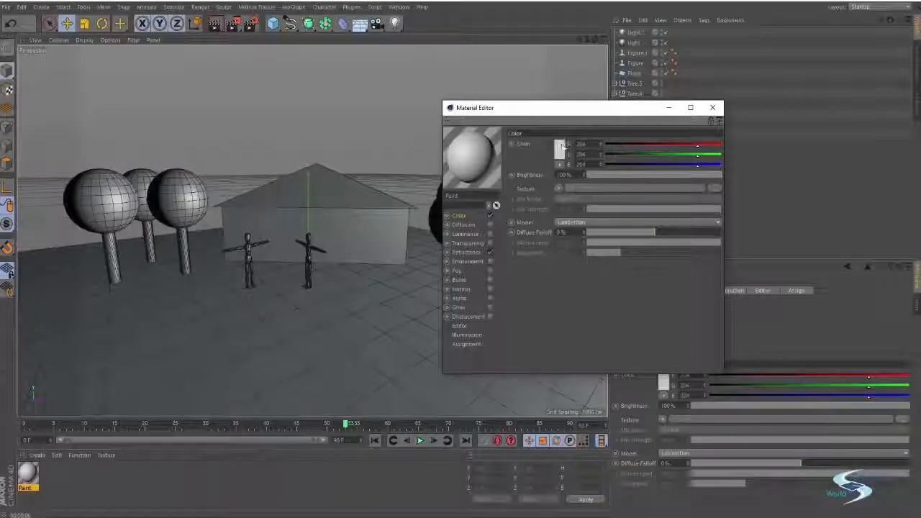
{"action": "left_click", "coordinate": [562, 147]}
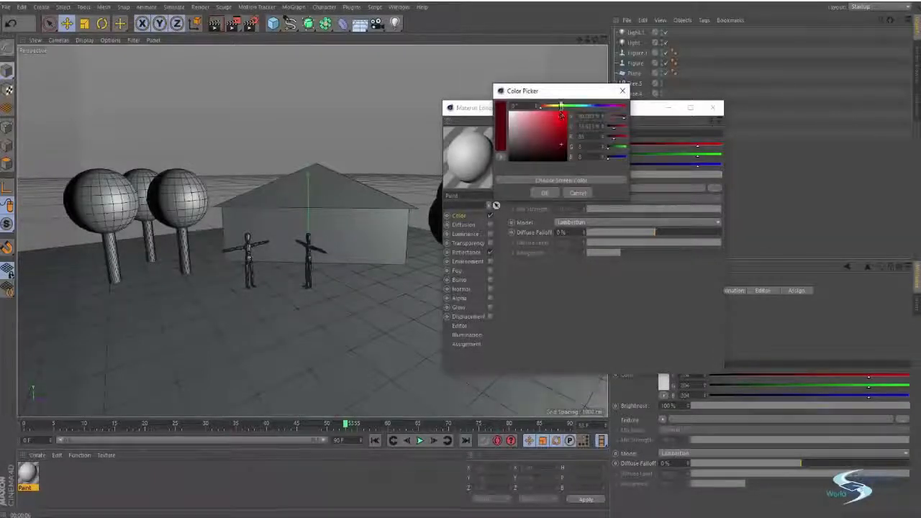
{"action": "left_click_drag", "start_coordinate": [563, 103], "coordinate": [591, 171]}
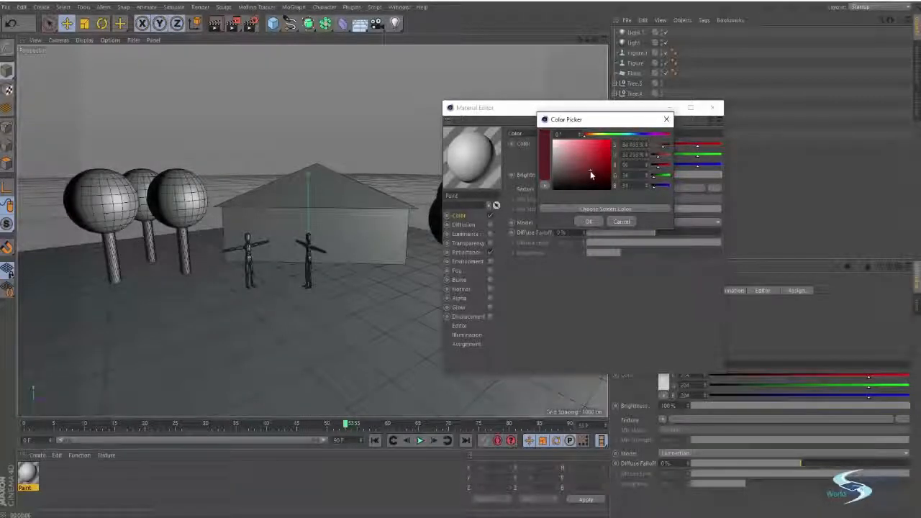
{"action": "left_click", "coordinate": [589, 222]}
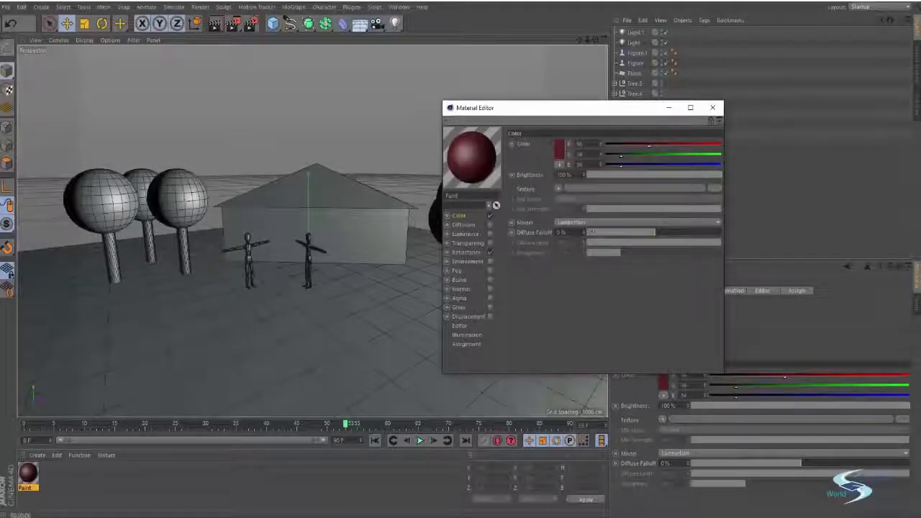
Step: Toggle the Paint material's Reflectance channel to compare its shine, and leave the channel disabled
{"action": "left_click", "coordinate": [490, 252]}
{"action": "left_click", "coordinate": [490, 251]}
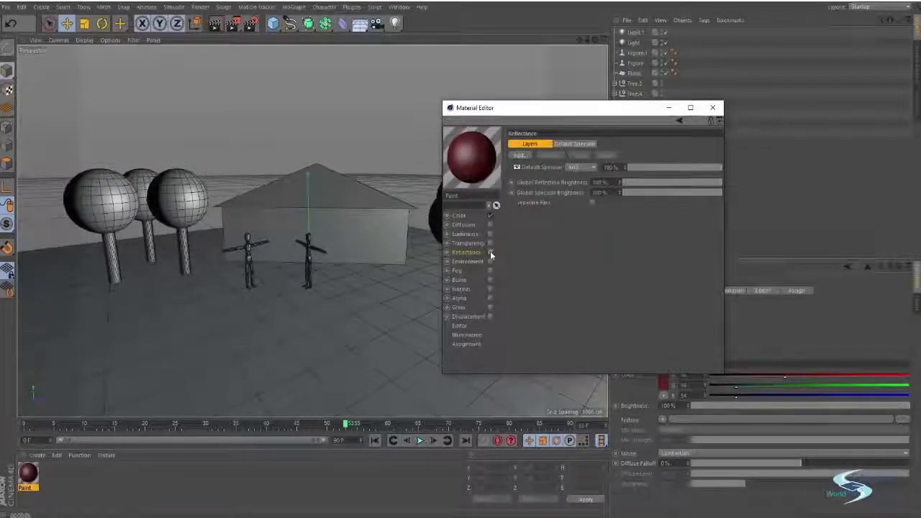
{"action": "left_click", "coordinate": [490, 251]}
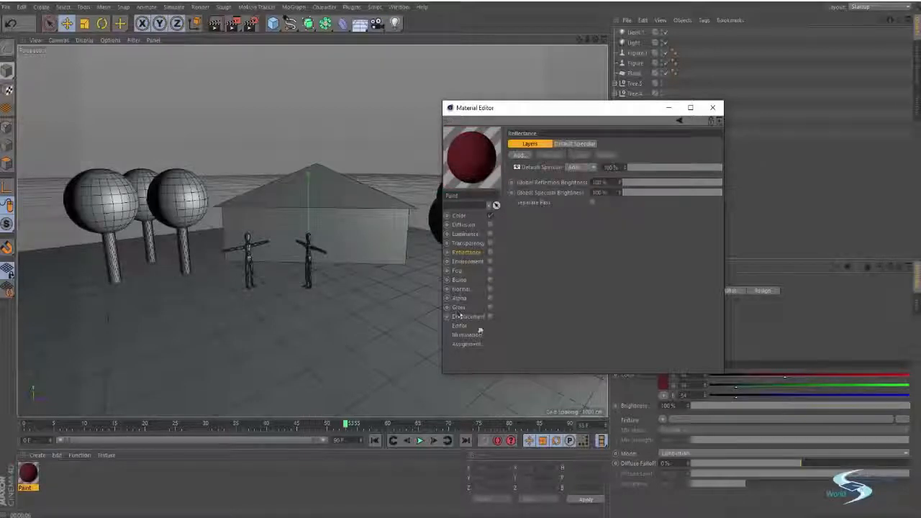
{"action": "left_click", "coordinate": [490, 252]}
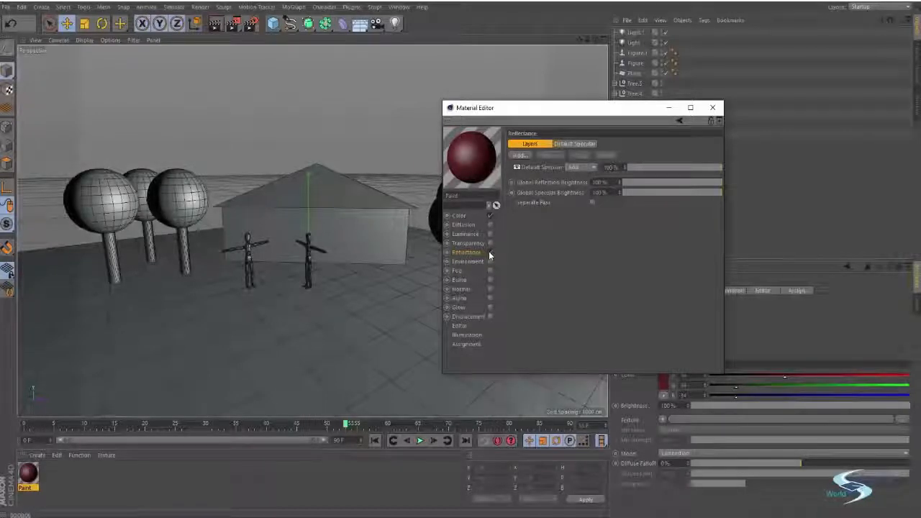
{"action": "left_click", "coordinate": [491, 252]}
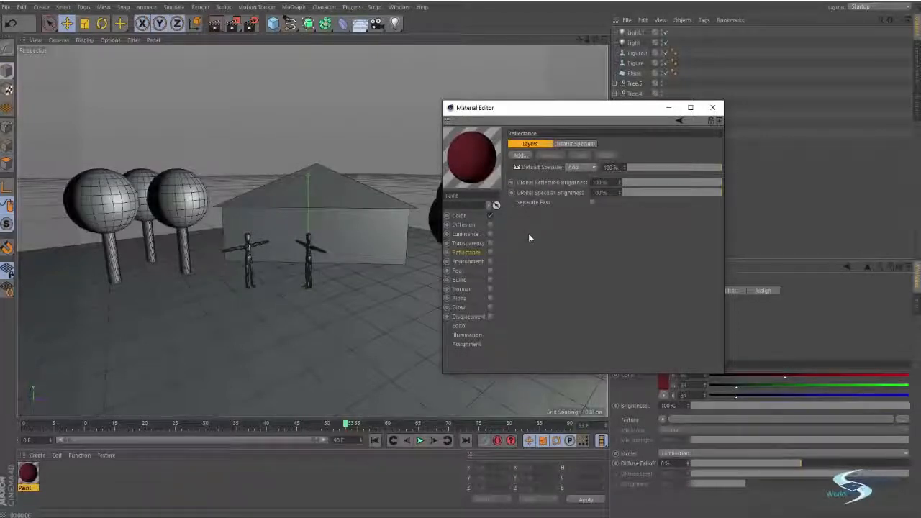
Step: Toggle the Paint material's Color channel off and back on to compare, and close the Material Editor
{"action": "left_click_drag", "start_coordinate": [529, 110], "coordinate": [432, 126]}
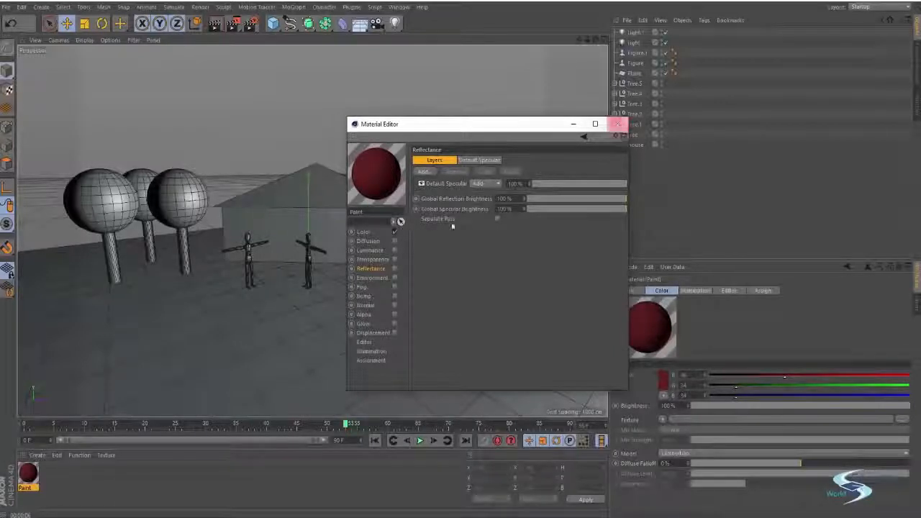
{"action": "left_click", "coordinate": [364, 233]}
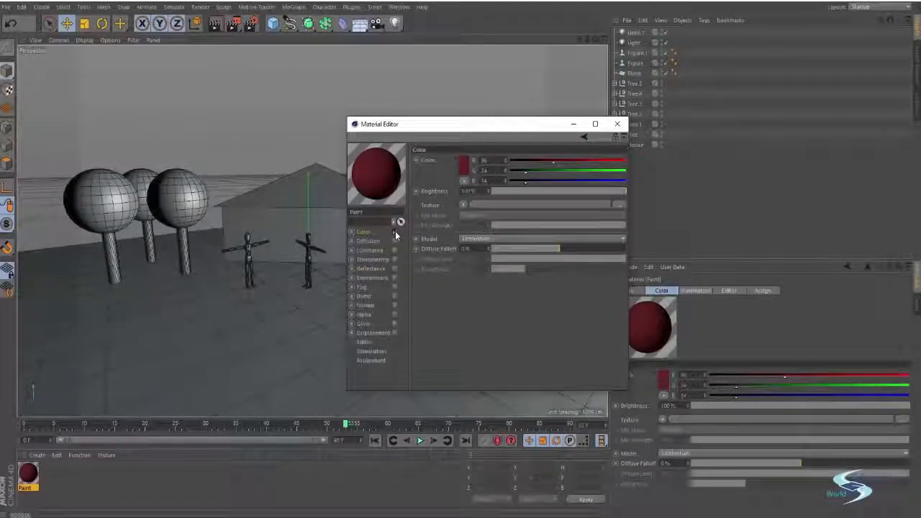
{"action": "left_click", "coordinate": [395, 233]}
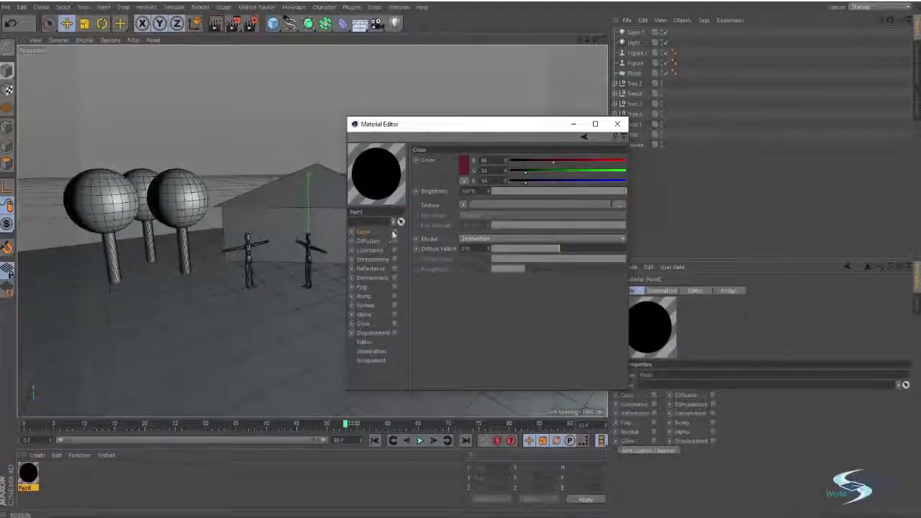
{"action": "left_click", "coordinate": [394, 233]}
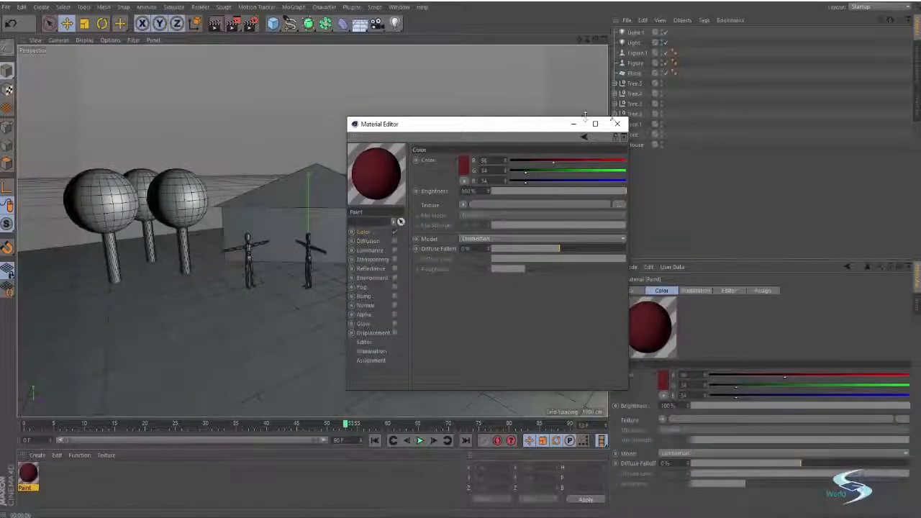
{"action": "left_click", "coordinate": [617, 124]}
{"action": "left_click", "coordinate": [163, 499]}
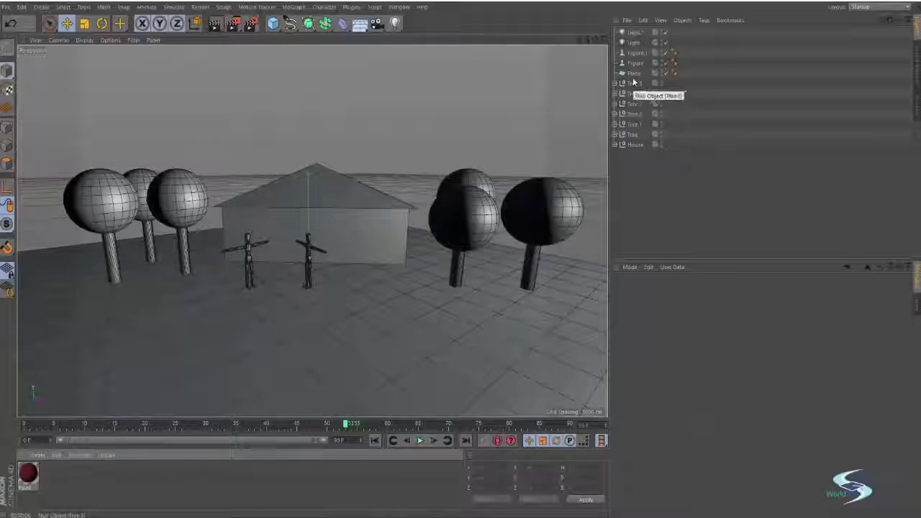
Step: Expand the House group and identify its Pyramid roof and Cube walls by selecting each in turn
{"action": "left_click", "coordinate": [373, 227]}
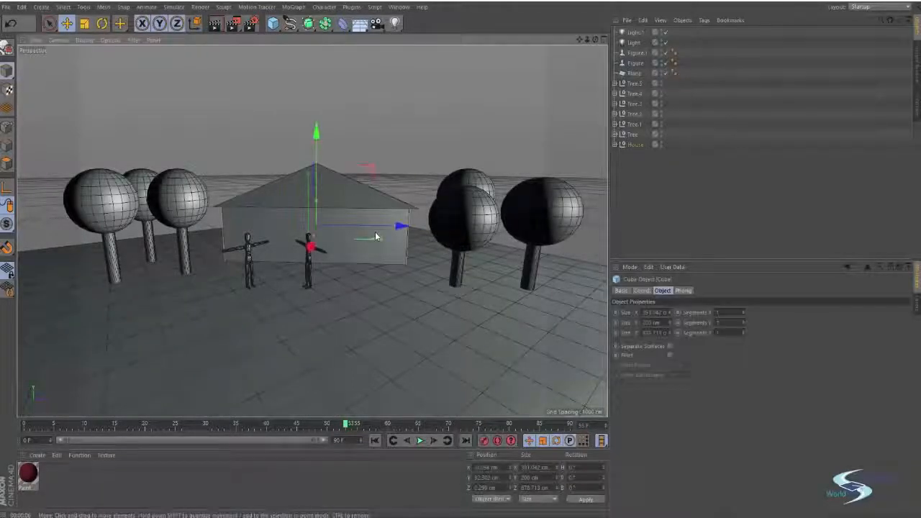
{"action": "left_click", "coordinate": [615, 145]}
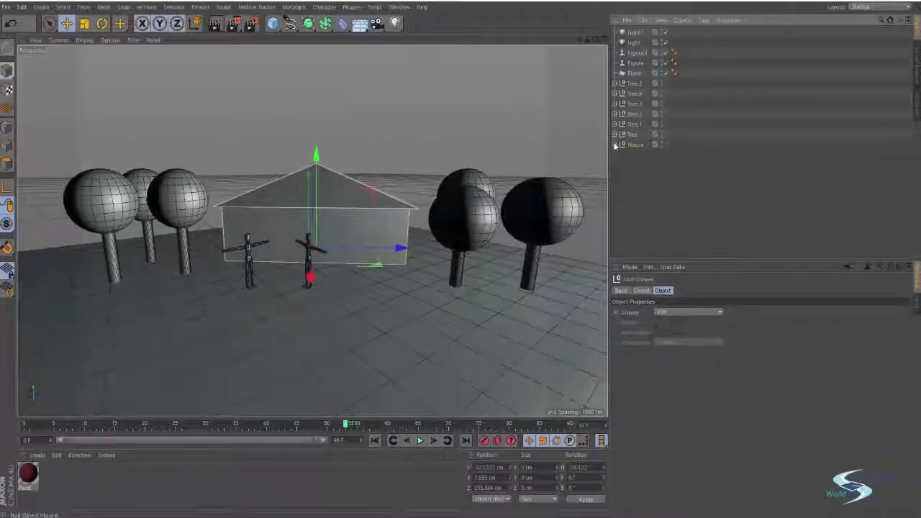
{"action": "left_click", "coordinate": [632, 155]}
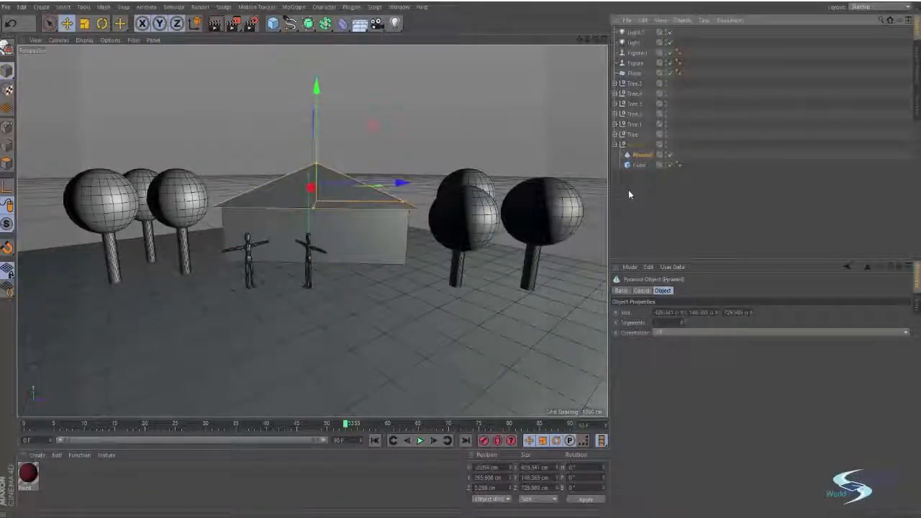
{"action": "left_click", "coordinate": [629, 190]}
{"action": "left_click_drag", "start_coordinate": [405, 180], "coordinate": [366, 220], "text": "alt"}
{"action": "left_click", "coordinate": [647, 154]}
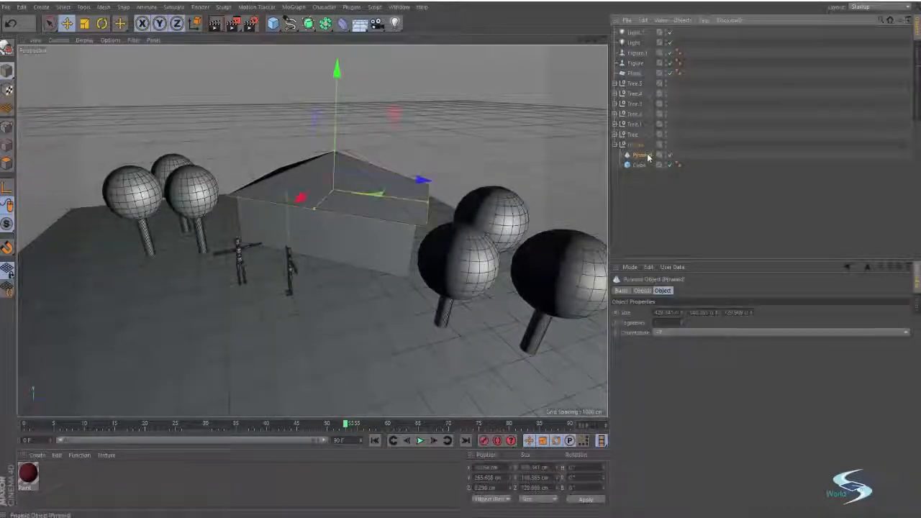
{"action": "left_click", "coordinate": [638, 166]}
{"action": "left_click", "coordinate": [626, 210]}
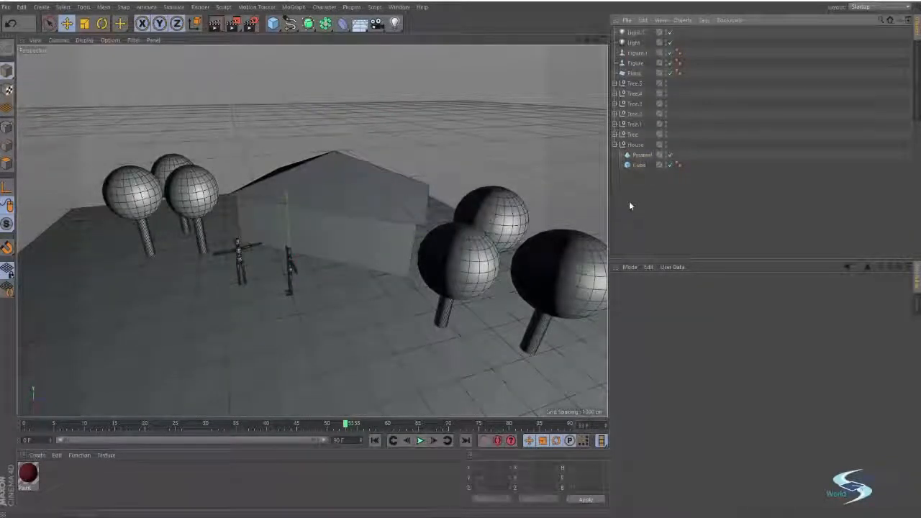
Step: Apply the Paint material to the house's Cube walls
{"action": "left_click", "coordinate": [340, 228]}
{"action": "left_click_drag", "start_coordinate": [321, 227], "coordinate": [341, 210], "text": "alt"}
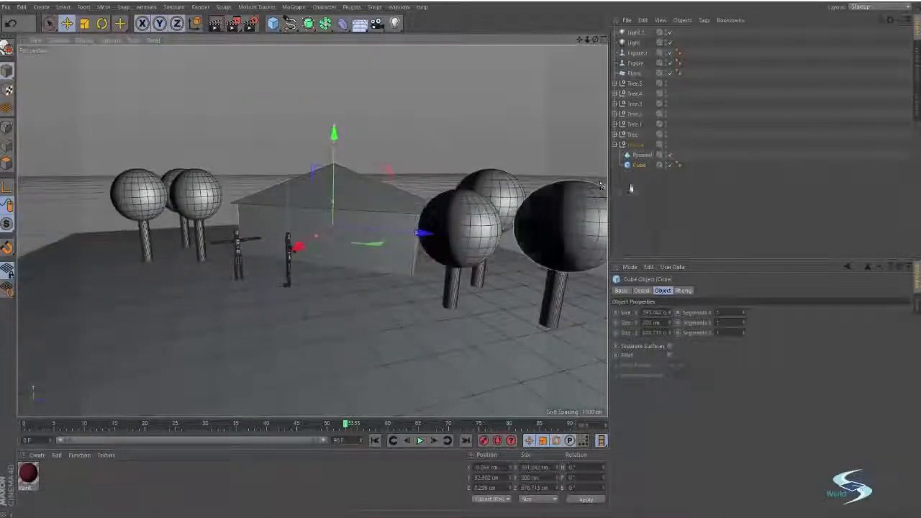
{"action": "left_click", "coordinate": [465, 150]}
{"action": "left_click", "coordinate": [642, 168]}
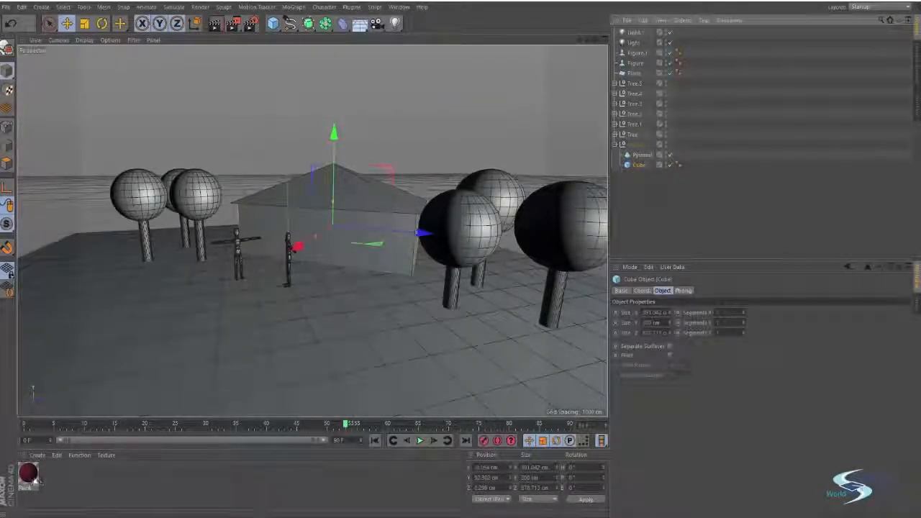
{"action": "mouse_move", "coordinate": [30, 477]}
{"action": "left_mouse_down"}
{"action": "mouse_move", "coordinate": [231, 259]}
{"action": "mouse_move", "coordinate": [275, 226]}
{"action": "mouse_move", "coordinate": [400, 229]}
{"action": "mouse_move", "coordinate": [391, 241]}
{"action": "left_mouse_up"}
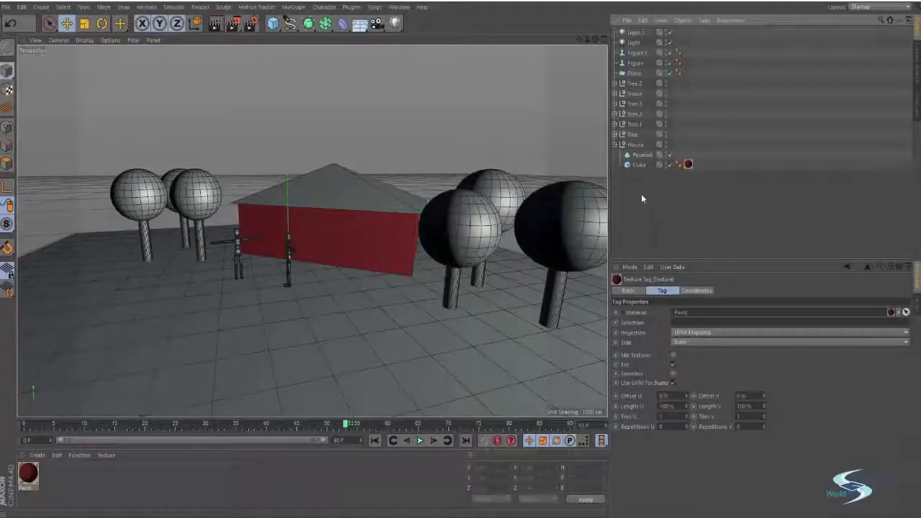
Step: Examine the properties of the Paint texture tag on the house's Cube
{"action": "left_click", "coordinate": [642, 196]}
{"action": "left_click", "coordinate": [690, 164]}
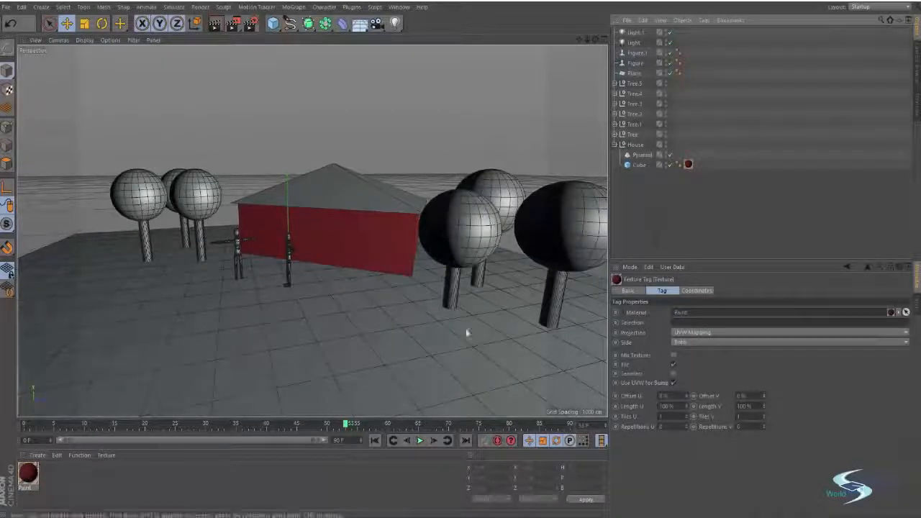
{"action": "left_click", "coordinate": [662, 185]}
{"action": "left_click", "coordinate": [689, 165]}
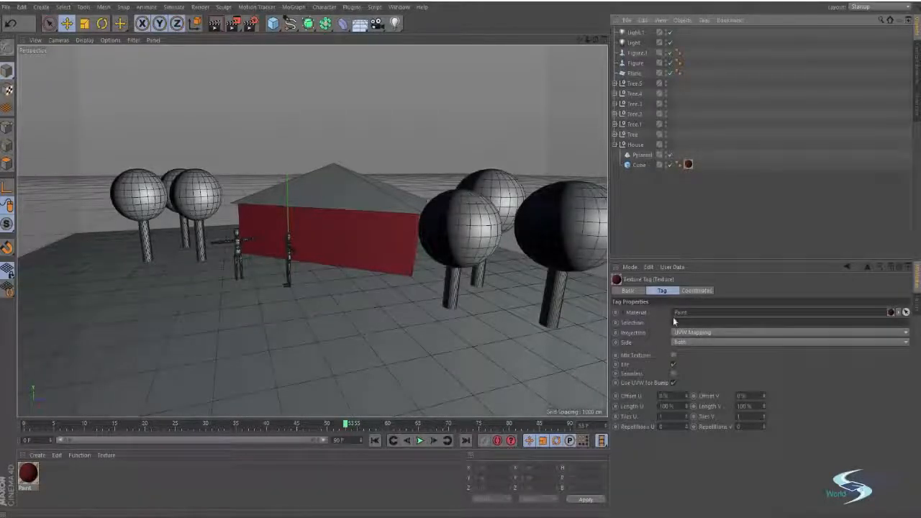
{"action": "left_click", "coordinate": [641, 194]}
{"action": "left_click", "coordinate": [691, 165]}
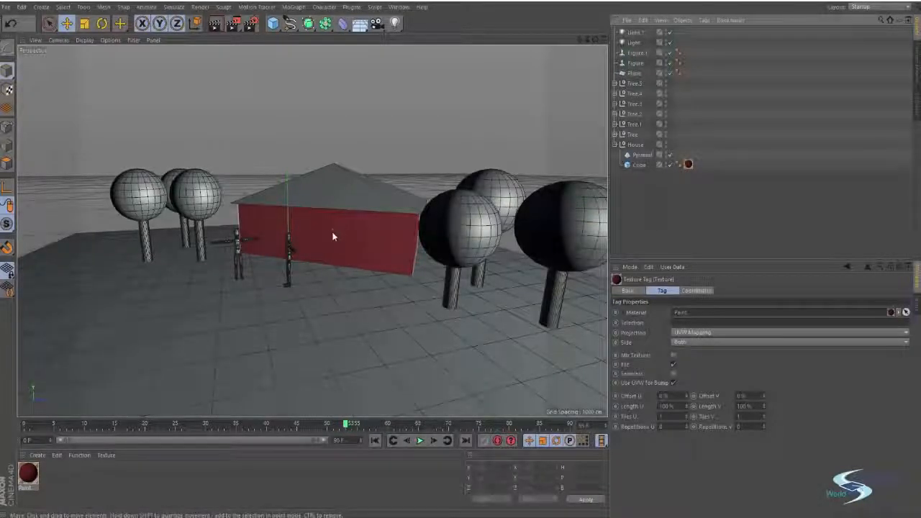
{"action": "left_click", "coordinate": [641, 204]}
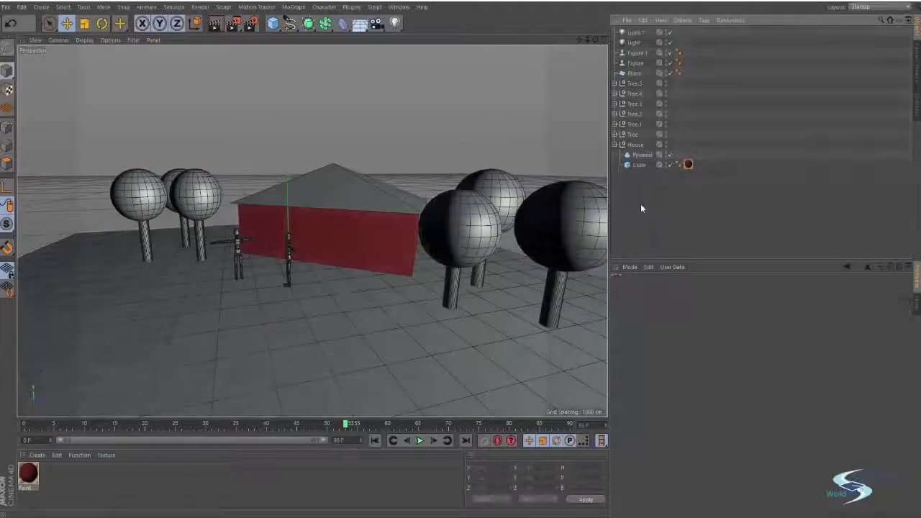
Step: Create a new material, open it in the Material Editor and name it Roof
{"action": "mouse_move", "coordinate": [335, 214]}
{"action": "left_mouse_down", "text": "alt"}
{"action": "mouse_move", "coordinate": [370, 367]}
{"action": "mouse_move", "coordinate": [357, 278]}
{"action": "mouse_move", "coordinate": [313, 213]}
{"action": "mouse_move", "coordinate": [304, 233]}
{"action": "mouse_move", "coordinate": [331, 233]}
{"action": "mouse_move", "coordinate": [370, 175]}
{"action": "mouse_move", "coordinate": [362, 195]}
{"action": "mouse_move", "coordinate": [332, 155]}
{"action": "mouse_move", "coordinate": [346, 206]}
{"action": "left_mouse_up", "text": "alt"}
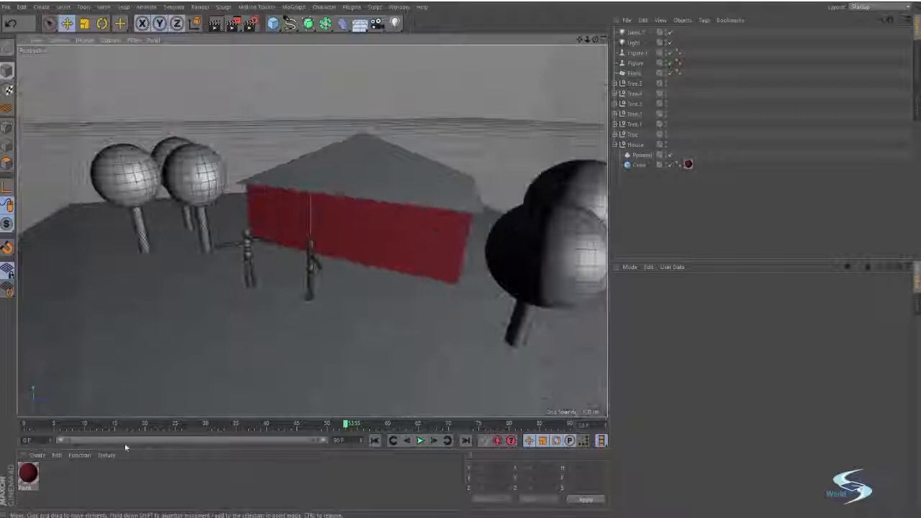
{"action": "double_click", "coordinate": [69, 487]}
{"action": "double_click", "coordinate": [27, 473]}
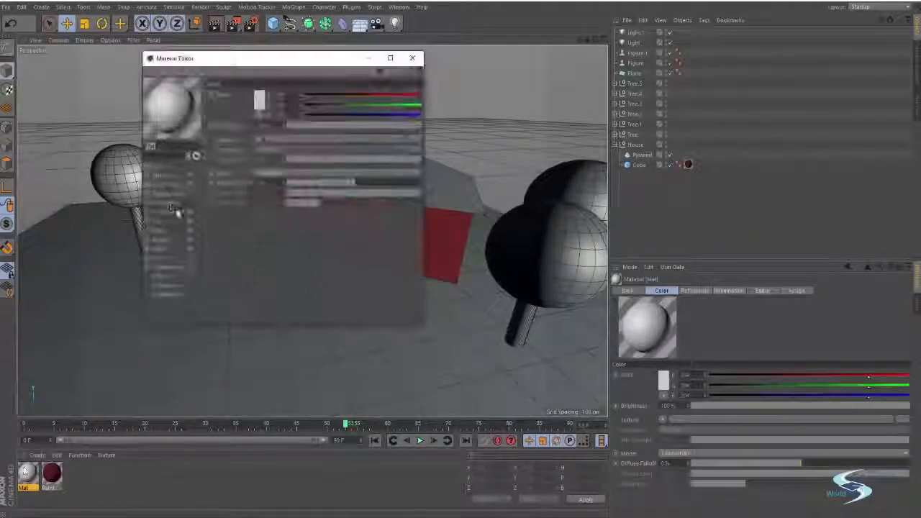
{"action": "type", "text": "Roof"}
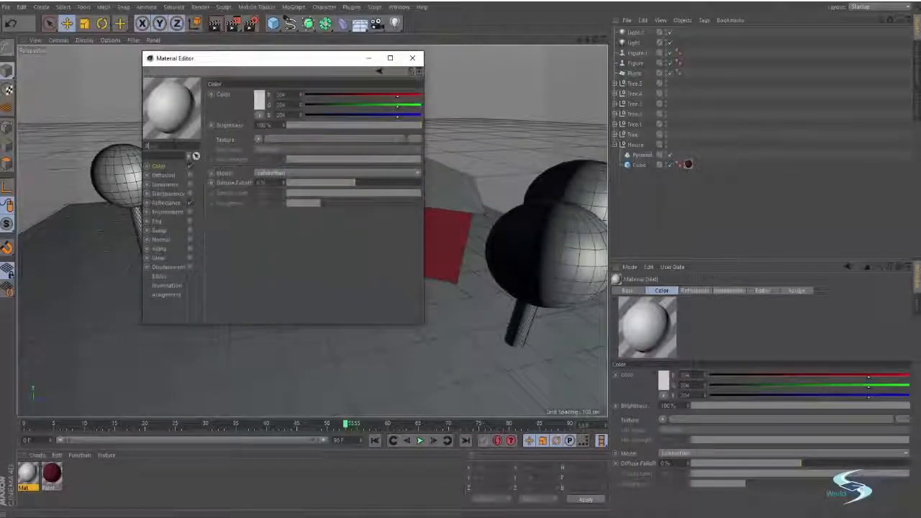
{"action": "key", "text": "Return"}
Step: Set the Roof material's color to a dark neutral gray
{"action": "left_click_drag", "start_coordinate": [215, 52], "coordinate": [598, 109]}
{"action": "left_click", "coordinate": [639, 160]}
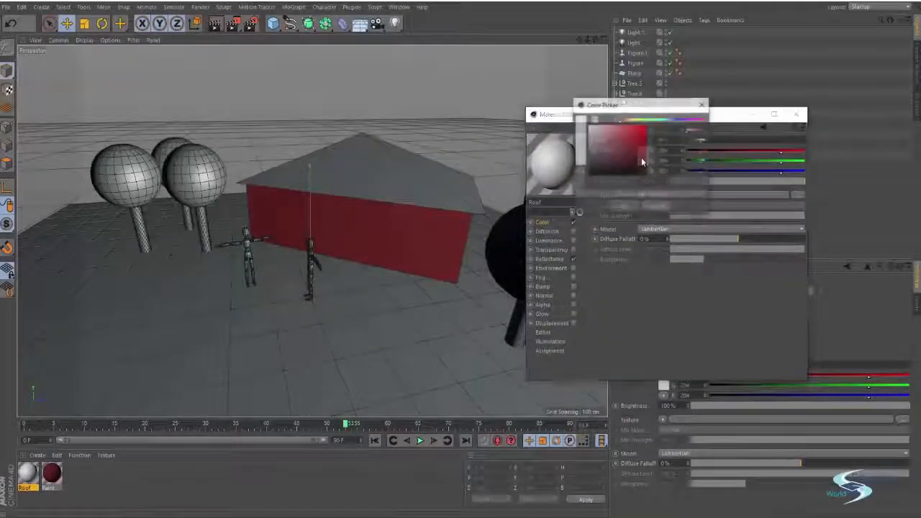
{"action": "left_click_drag", "start_coordinate": [606, 153], "coordinate": [573, 162]}
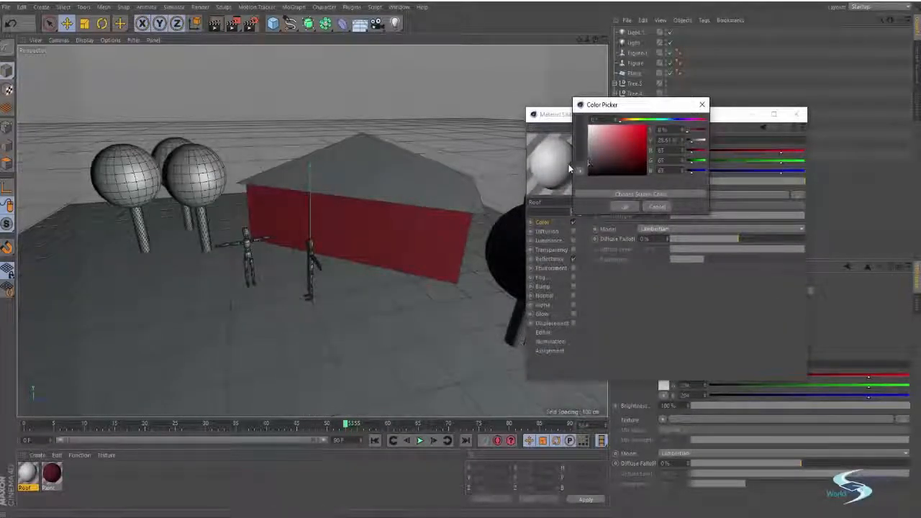
{"action": "left_click", "coordinate": [624, 206]}
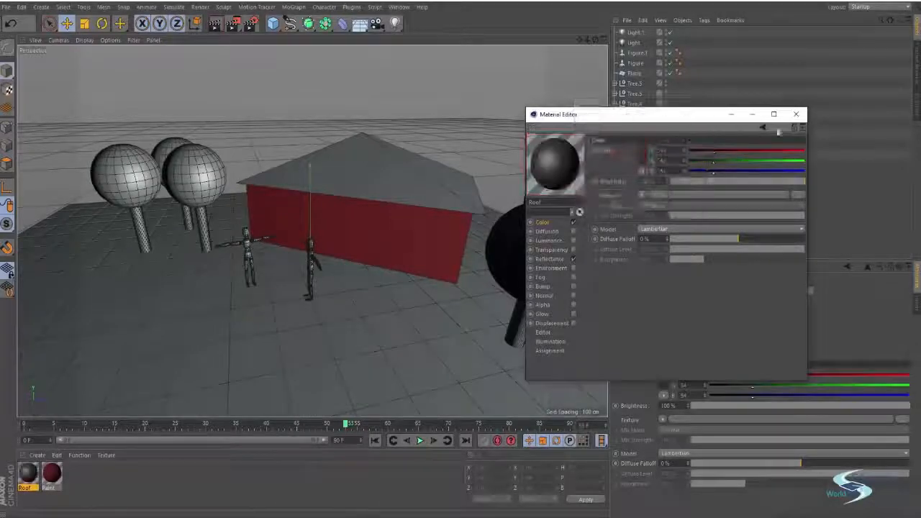
Step: Review the Roof material's Reflectance settings and apply the material to the house's Pyramid roof
{"action": "left_click", "coordinate": [574, 259]}
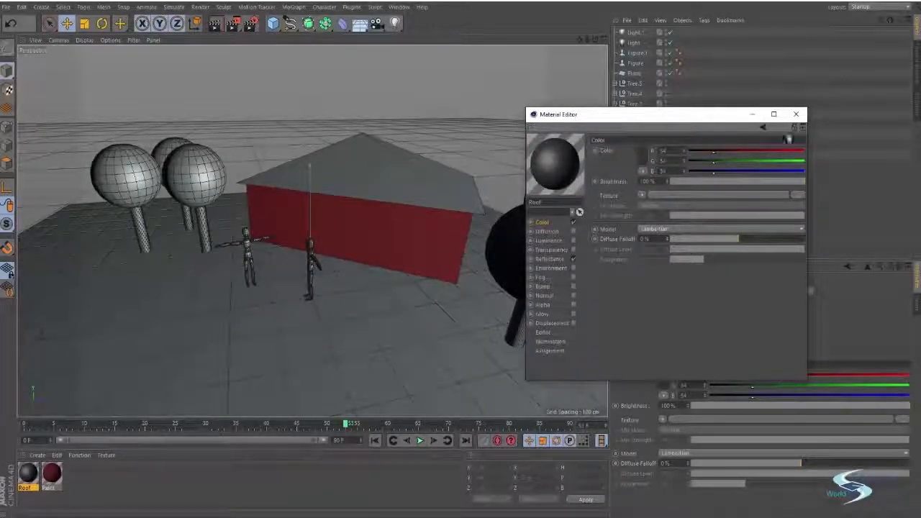
{"action": "left_click", "coordinate": [549, 259]}
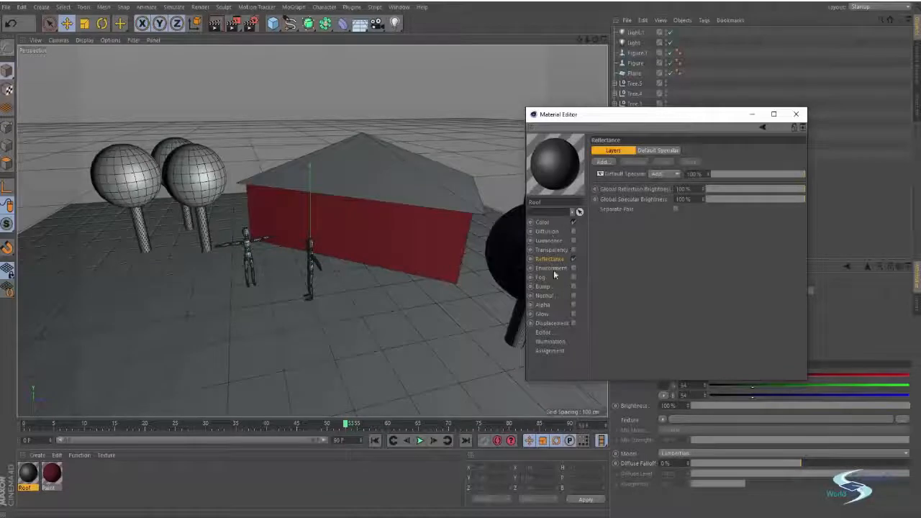
{"action": "left_click", "coordinate": [796, 113]}
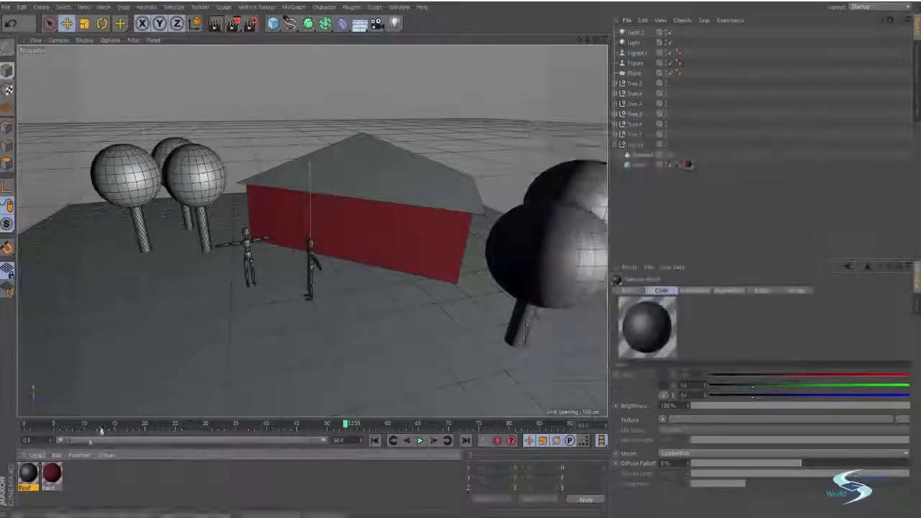
{"action": "left_click_drag", "start_coordinate": [21, 476], "coordinate": [343, 162]}
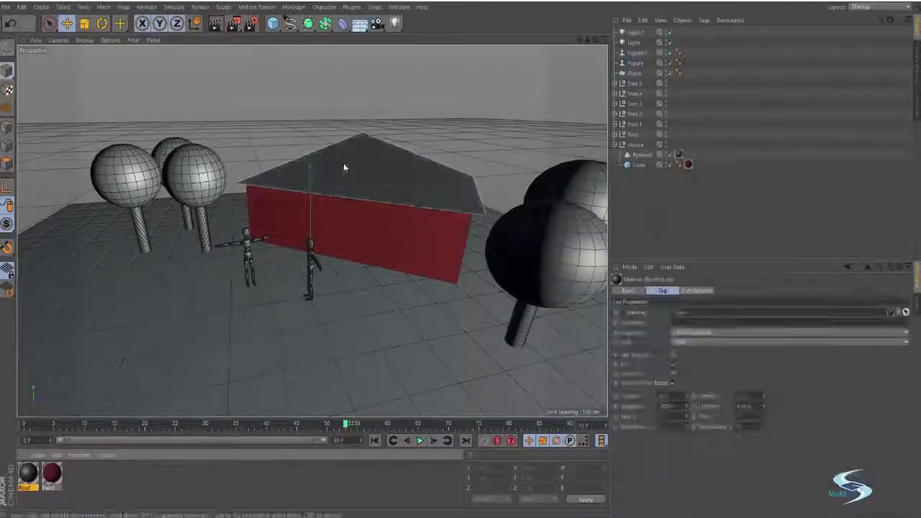
{"action": "left_click", "coordinate": [683, 228]}
Step: Create another material with its Reflectance channel disabled and set its color to dark green
{"action": "left_click_drag", "start_coordinate": [583, 222], "coordinate": [400, 232], "text": "alt"}
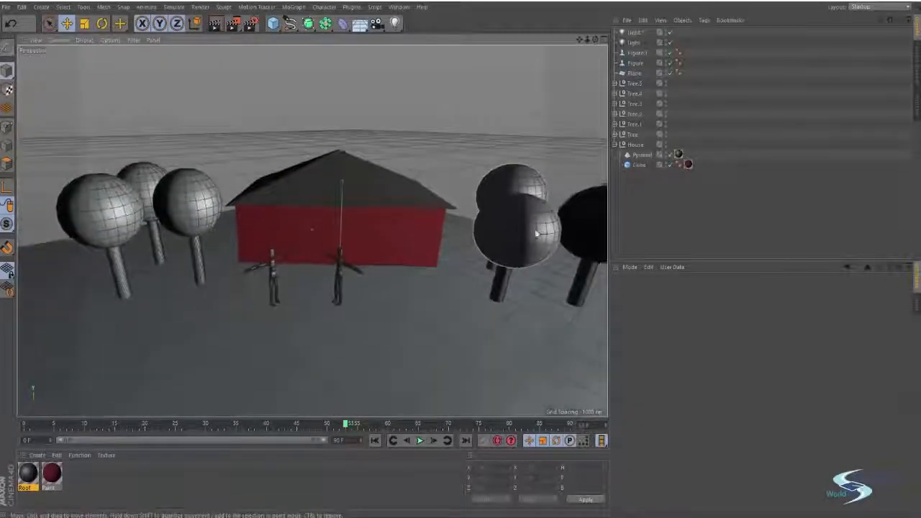
{"action": "double_click", "coordinate": [75, 476]}
{"action": "double_click", "coordinate": [27, 473]}
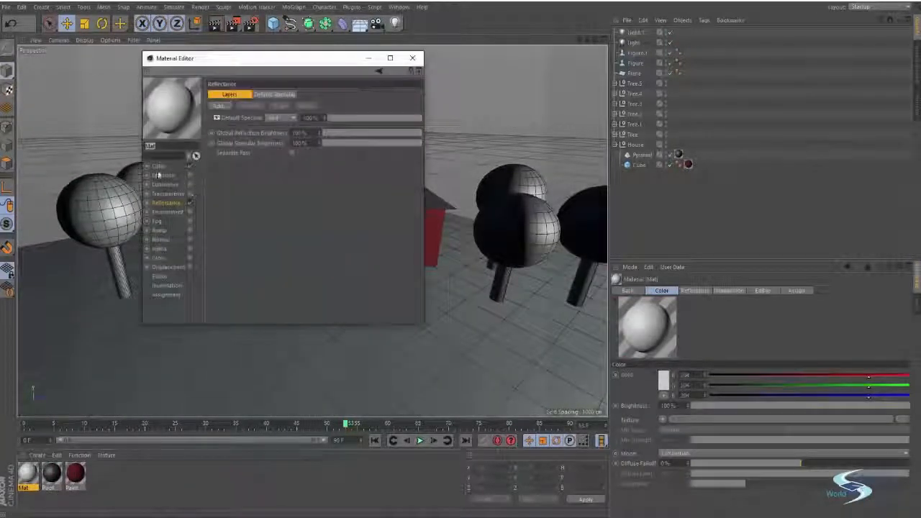
{"action": "left_click", "coordinate": [166, 167]}
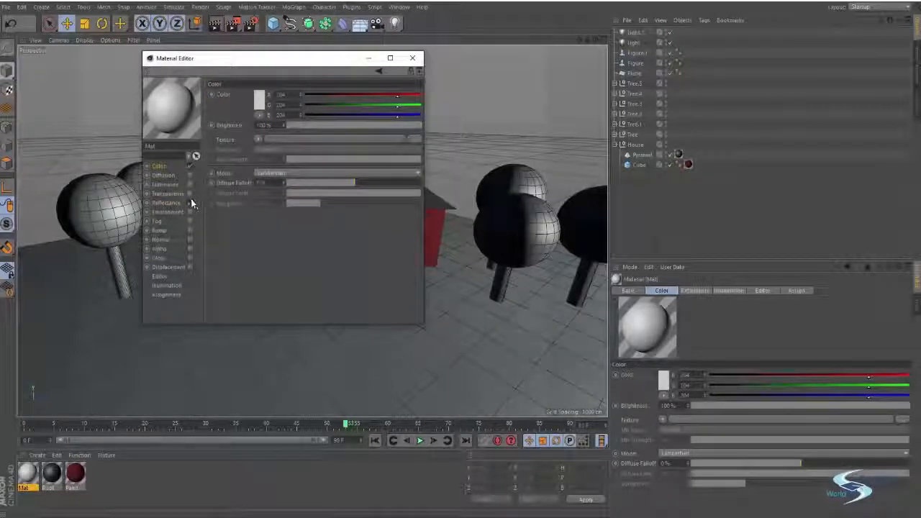
{"action": "left_click", "coordinate": [259, 101]}
{"action": "left_click", "coordinate": [268, 62]}
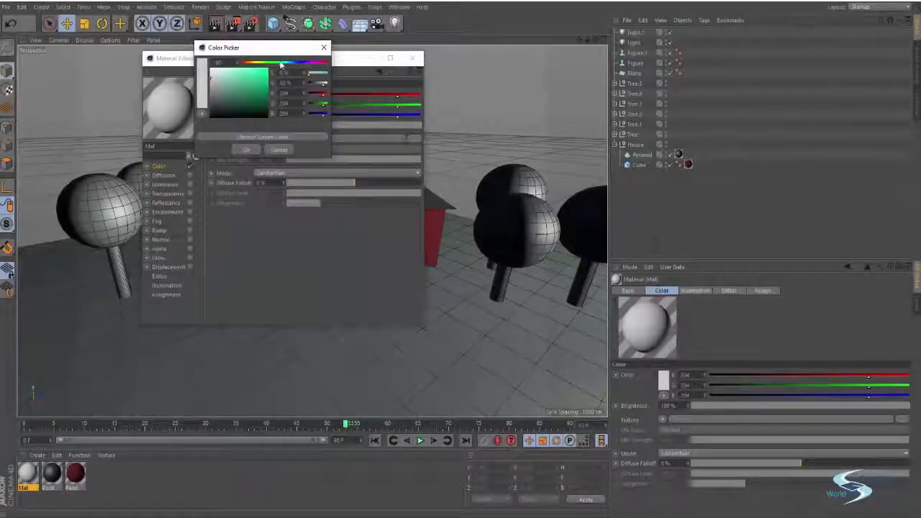
{"action": "left_click", "coordinate": [240, 109]}
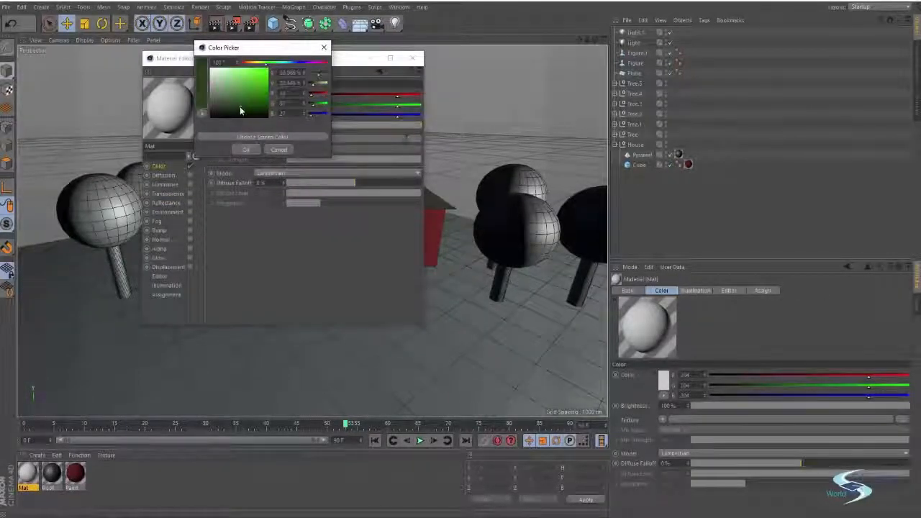
{"action": "left_click", "coordinate": [245, 149]}
{"action": "left_click", "coordinate": [412, 58]}
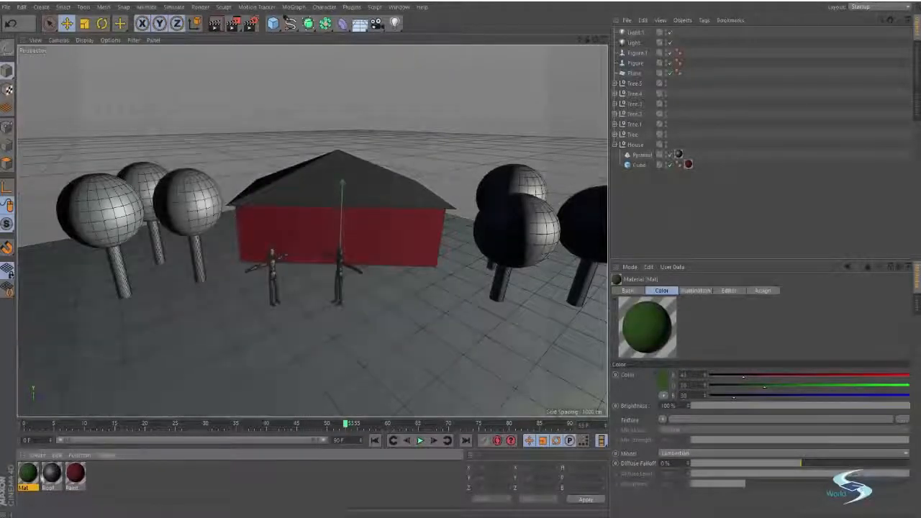
Step: Apply the dark green material to the spherical crowns of the trees on both sides of the house
{"action": "left_click_drag", "start_coordinate": [28, 473], "coordinate": [86, 220]}
{"action": "left_click_drag", "start_coordinate": [33, 464], "coordinate": [146, 177]}
{"action": "left_click_drag", "start_coordinate": [31, 469], "coordinate": [190, 212]}
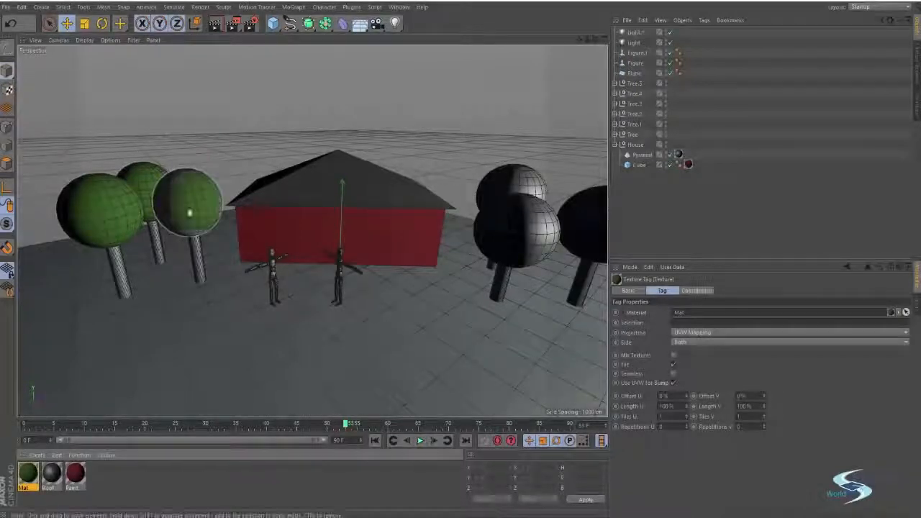
{"action": "left_click_drag", "start_coordinate": [315, 239], "coordinate": [198, 253], "text": "alt"}
{"action": "left_click_drag", "start_coordinate": [29, 473], "coordinate": [375, 248]}
{"action": "left_click_drag", "start_coordinate": [407, 200], "coordinate": [407, 201]}
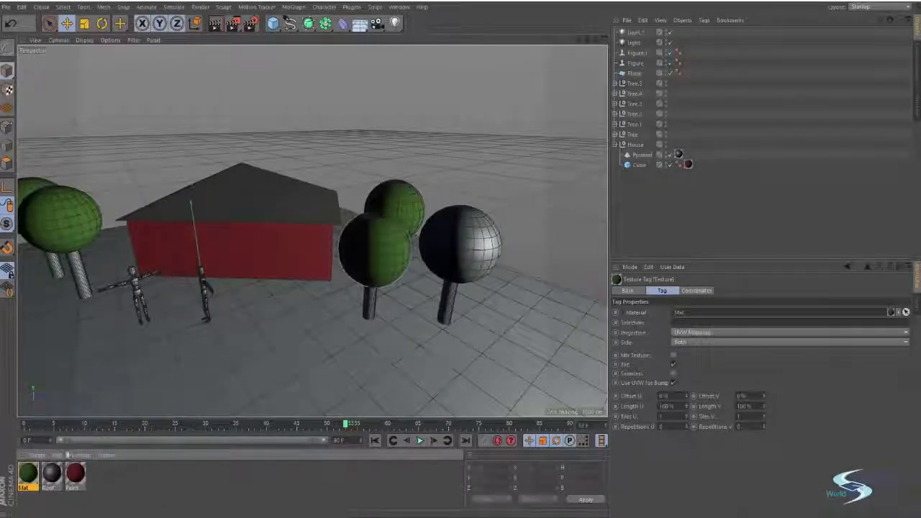
{"action": "left_click_drag", "start_coordinate": [29, 473], "coordinate": [473, 252]}
{"action": "left_click_drag", "start_coordinate": [382, 320], "coordinate": [298, 375], "text": "alt"}
Step: Create a new material, name it wood in the Material Editor and disable its Reflectance channel
{"action": "double_click", "coordinate": [98, 476]}
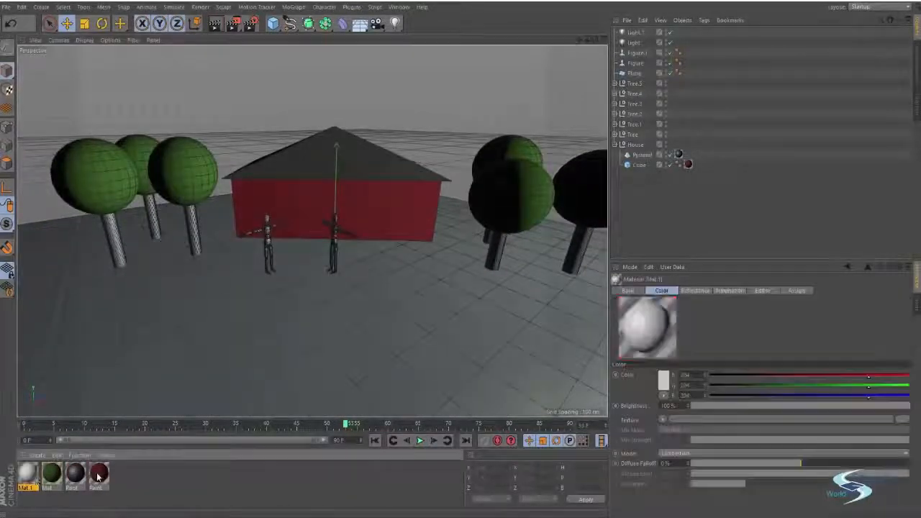
{"action": "double_click", "coordinate": [29, 477]}
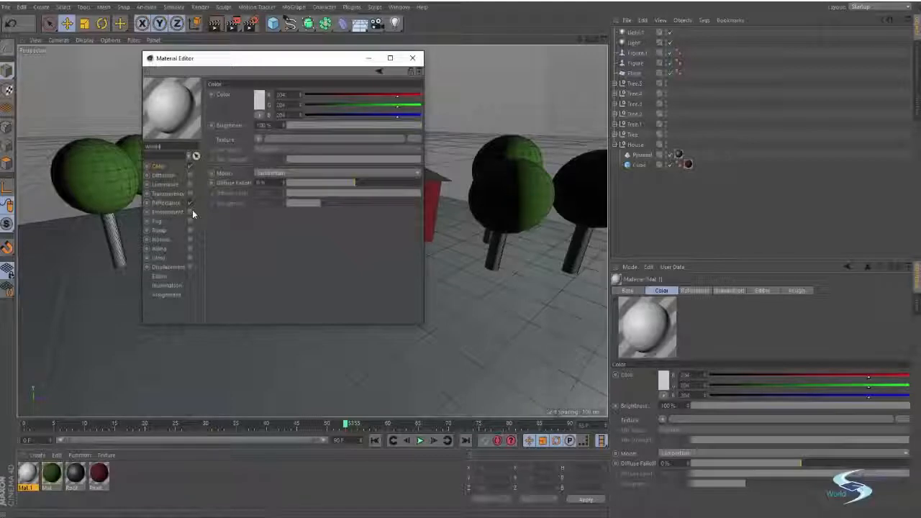
{"action": "type", "text": "wood"}
{"action": "key", "text": "Return"}
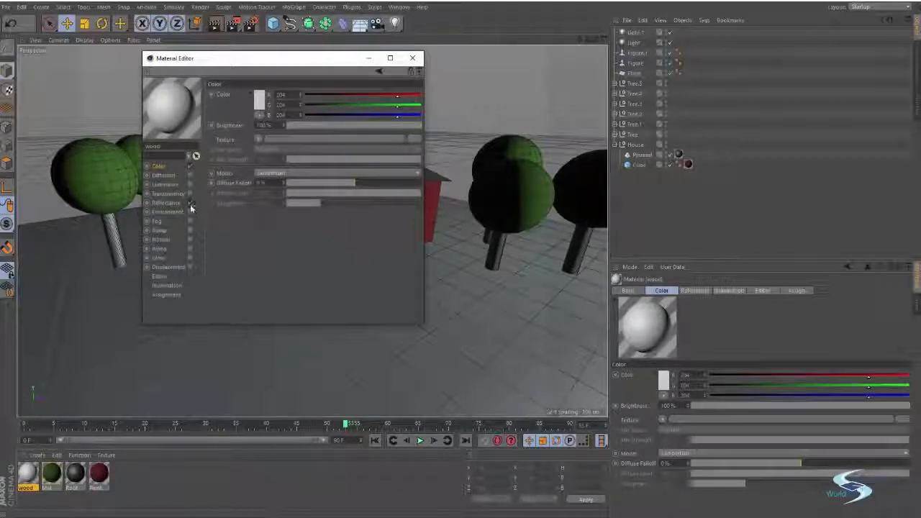
{"action": "left_click", "coordinate": [190, 204]}
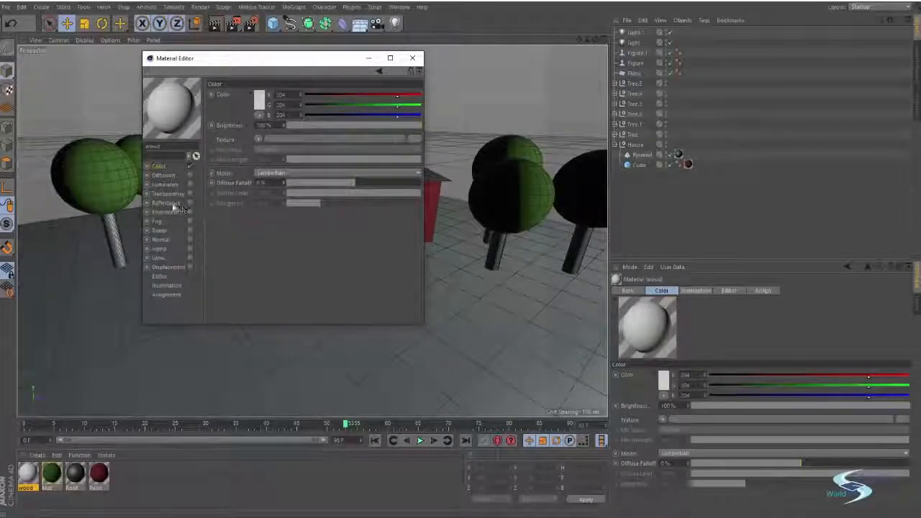
Step: Set the wood material's color to a dark brown and close the Material Editor
{"action": "left_click", "coordinate": [259, 101]}
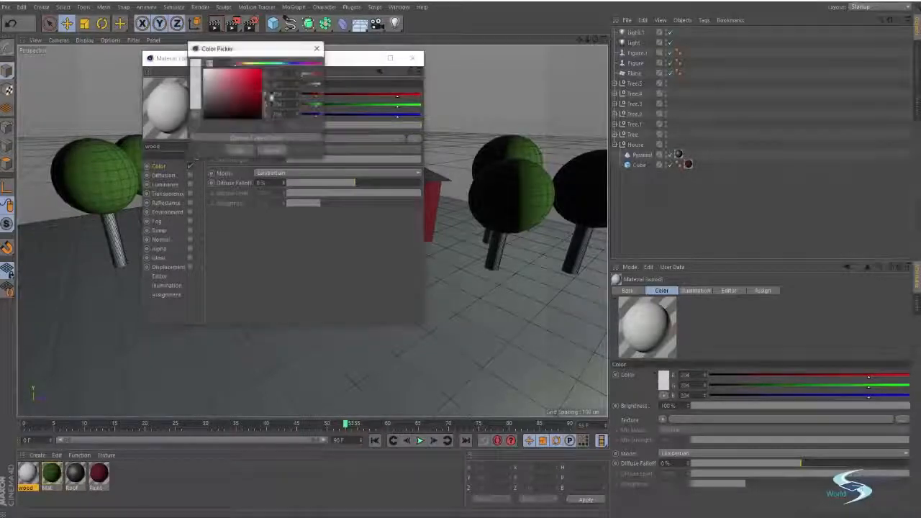
{"action": "left_click_drag", "start_coordinate": [267, 50], "coordinate": [299, 67]}
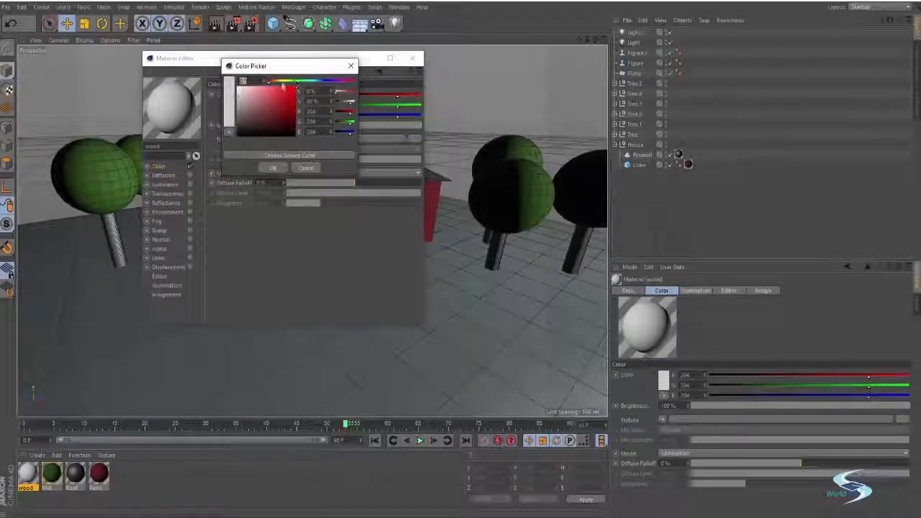
{"action": "left_click", "coordinate": [277, 82]}
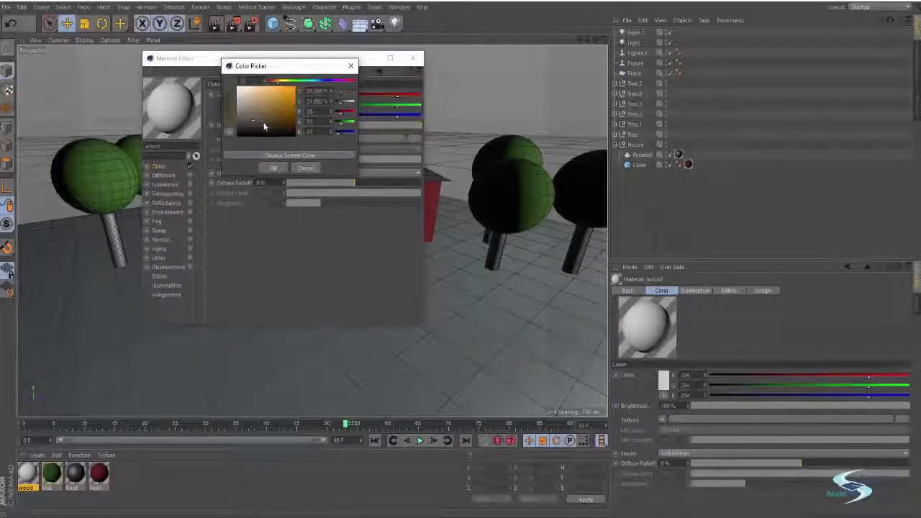
{"action": "left_click", "coordinate": [266, 131]}
{"action": "left_click_drag", "start_coordinate": [266, 130], "coordinate": [274, 118]}
{"action": "left_click_drag", "start_coordinate": [279, 82], "coordinate": [275, 82]}
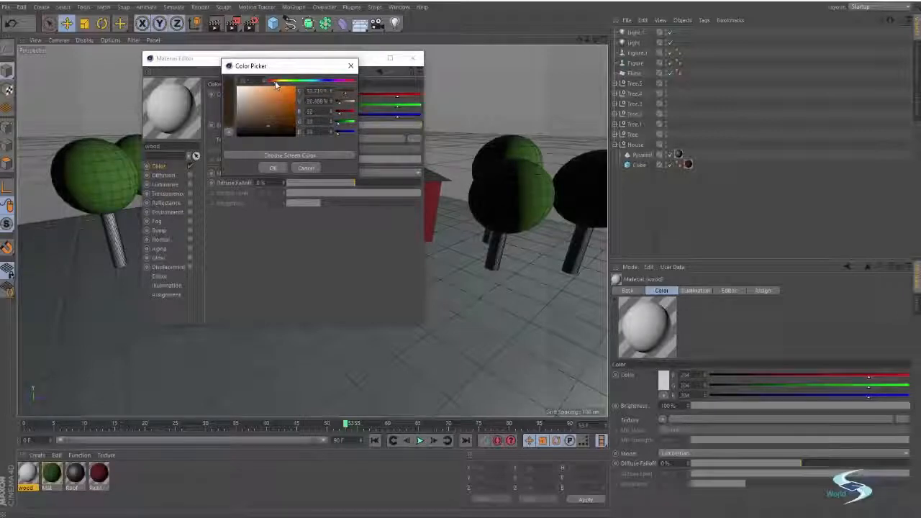
{"action": "left_click", "coordinate": [273, 129]}
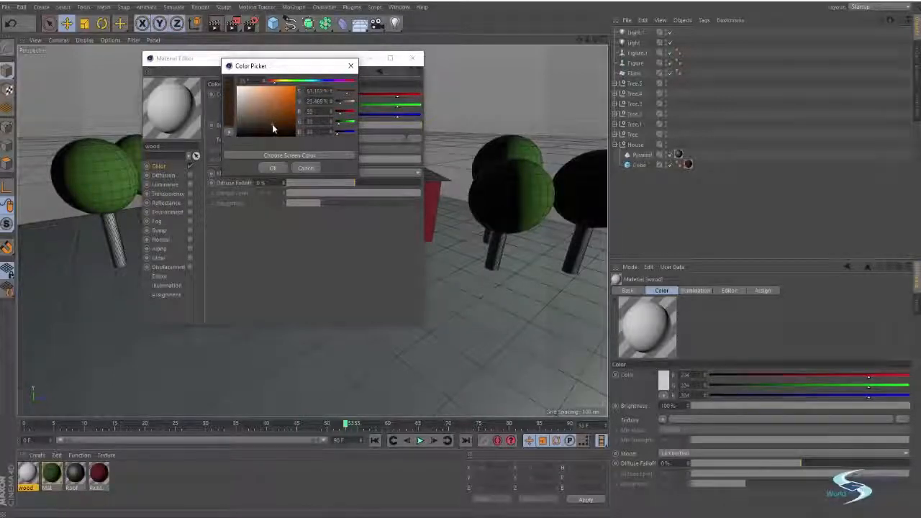
{"action": "left_click_drag", "start_coordinate": [269, 127], "coordinate": [272, 129]}
{"action": "left_click_drag", "start_coordinate": [271, 125], "coordinate": [269, 125]}
{"action": "left_click", "coordinate": [269, 167]}
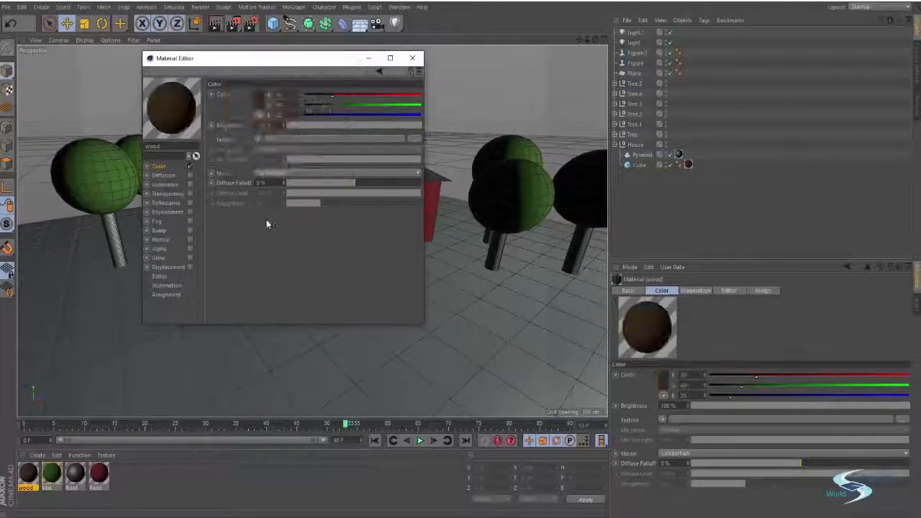
{"action": "left_click_drag", "start_coordinate": [290, 61], "coordinate": [289, 78]}
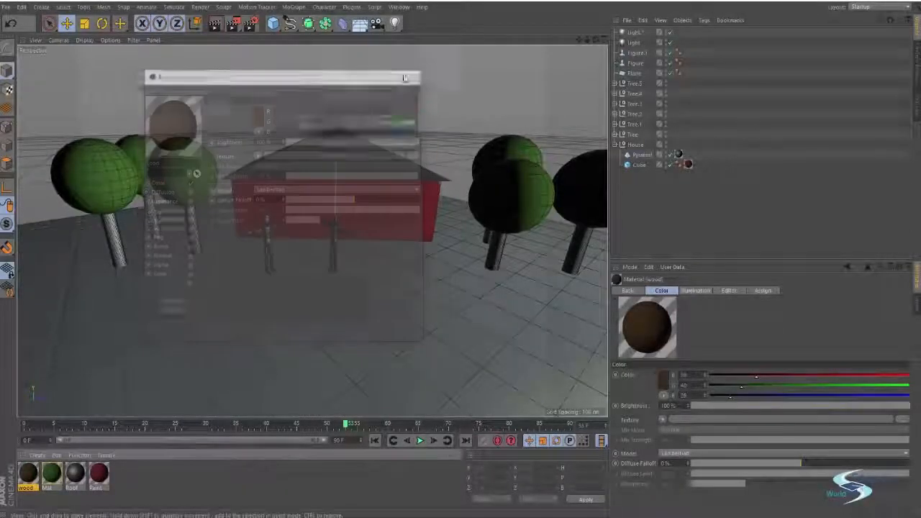
Step: Apply the wood material to the trunks of the trees on both sides of the house
{"action": "left_click_drag", "start_coordinate": [334, 186], "coordinate": [326, 157], "text": "alt"}
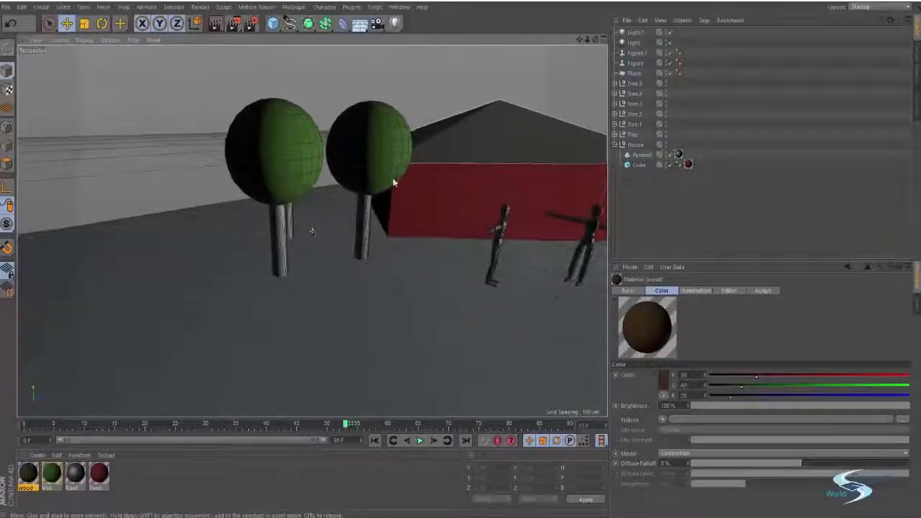
{"action": "left_click_drag", "start_coordinate": [28, 478], "coordinate": [291, 224]}
{"action": "left_click_drag", "start_coordinate": [27, 473], "coordinate": [329, 220]}
{"action": "middle_click_drag", "start_coordinate": [336, 213], "coordinate": [294, 239], "text": "alt"}
{"action": "left_click_drag", "start_coordinate": [29, 475], "coordinate": [340, 249]}
{"action": "scroll", "coordinate": [455, 239], "scroll_direction": "down", "scroll_amount": 1}
{"action": "middle_click_drag", "start_coordinate": [454, 239], "coordinate": [100, 172], "text": "alt"}
{"action": "left_click_drag", "start_coordinate": [29, 475], "coordinate": [249, 267]}
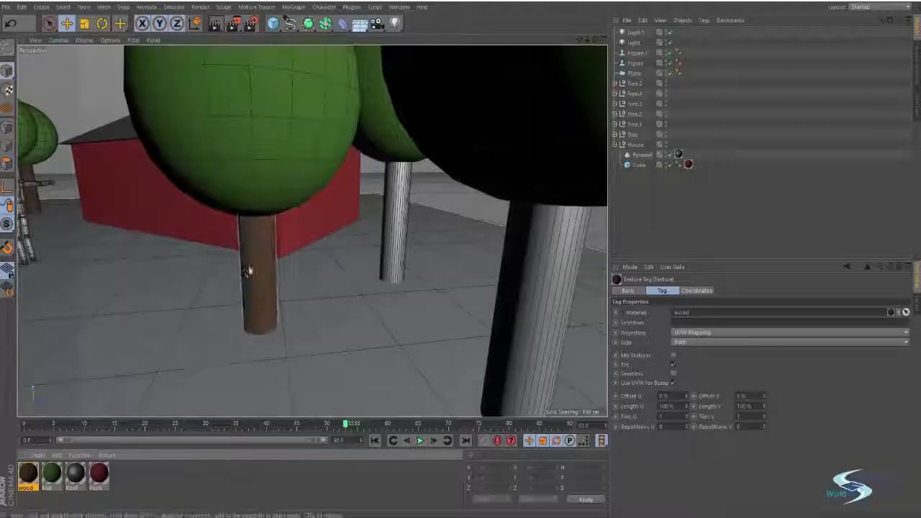
{"action": "scroll", "coordinate": [245, 267], "scroll_direction": "up", "scroll_amount": 4}
{"action": "left_click_drag", "start_coordinate": [28, 475], "coordinate": [330, 211]}
{"action": "left_click_drag", "start_coordinate": [30, 479], "coordinate": [496, 214]}
{"action": "scroll", "coordinate": [461, 223], "scroll_direction": "down", "scroll_amount": 6}
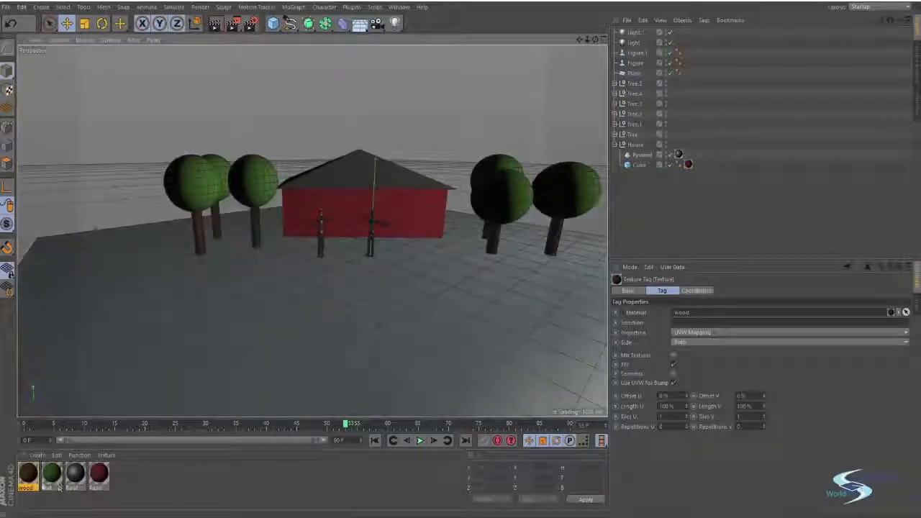
Step: Review the wood material's Luminance, Transparency, Reflectance and Bump channels in the Material Editor
{"action": "left_click", "coordinate": [29, 478]}
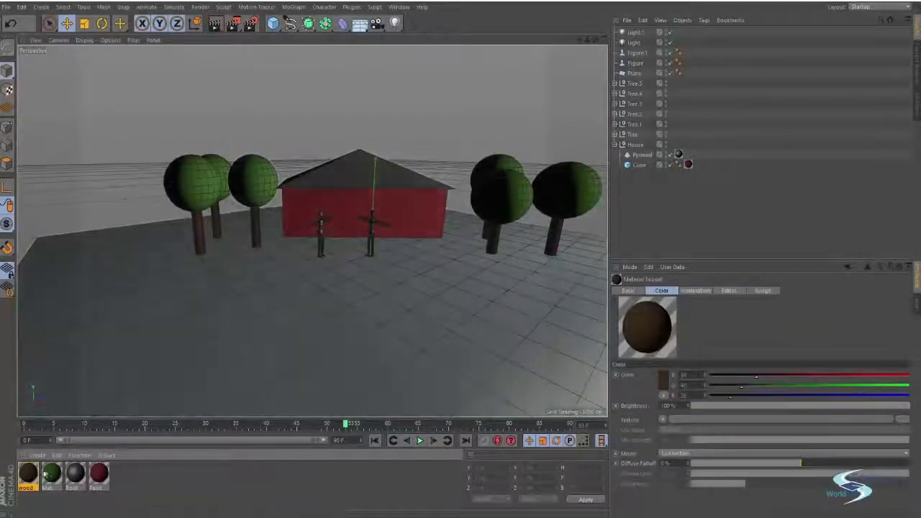
{"action": "double_click", "coordinate": [39, 473]}
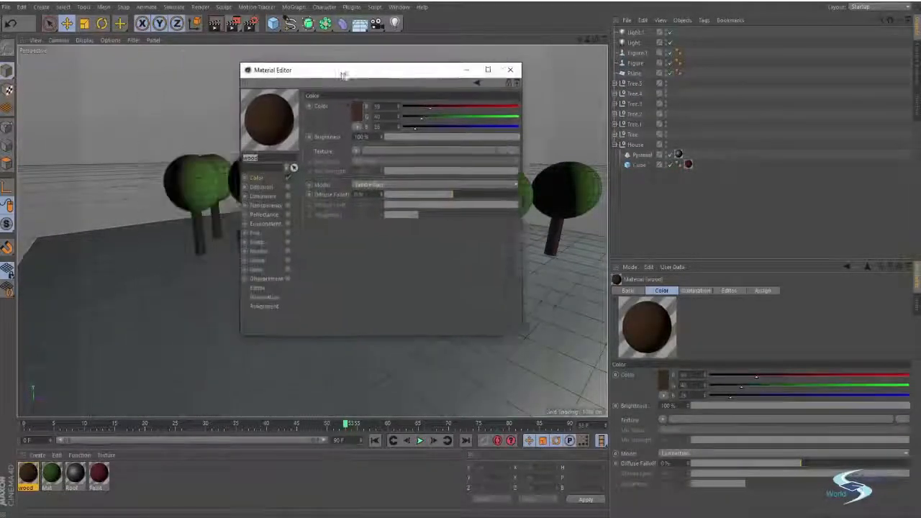
{"action": "left_click_drag", "start_coordinate": [340, 67], "coordinate": [364, 71]}
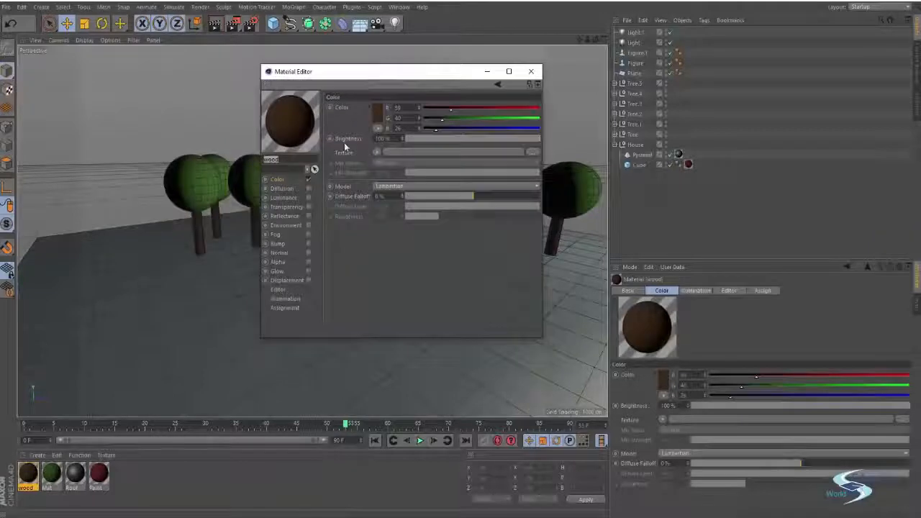
{"action": "left_click", "coordinate": [286, 198]}
{"action": "left_click", "coordinate": [285, 208]}
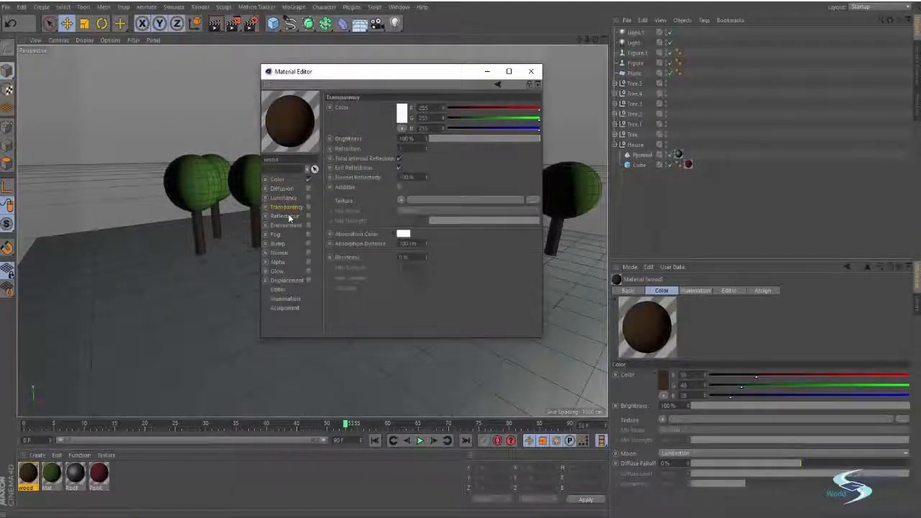
{"action": "left_click", "coordinate": [286, 216]}
{"action": "left_click", "coordinate": [278, 244]}
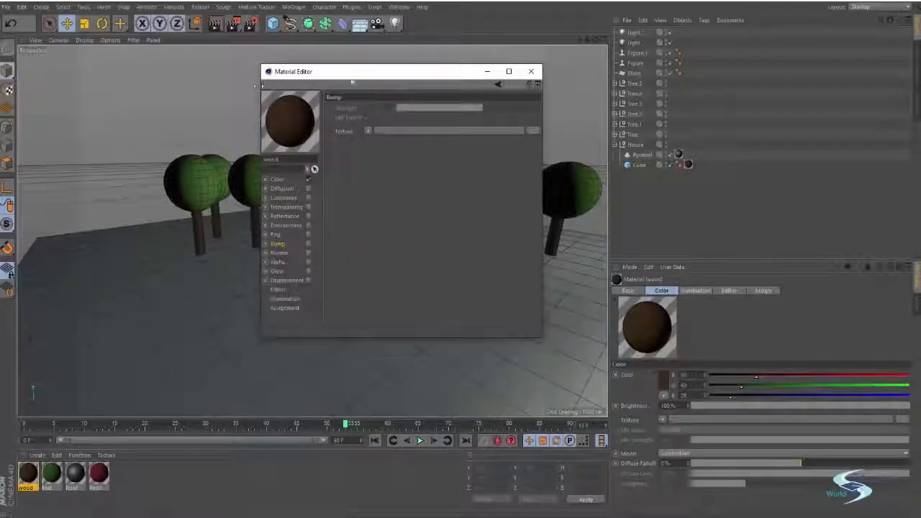
{"action": "left_click", "coordinate": [531, 71]}
Step: Examine the wood material on the tree trunks up close, along with the figures and the whole scene
{"action": "scroll", "coordinate": [397, 156], "scroll_direction": "up", "scroll_amount": 3}
{"action": "middle_click_drag", "start_coordinate": [400, 157], "coordinate": [322, 166], "text": "alt"}
{"action": "left_click_drag", "start_coordinate": [443, 208], "coordinate": [389, 222], "text": "alt"}
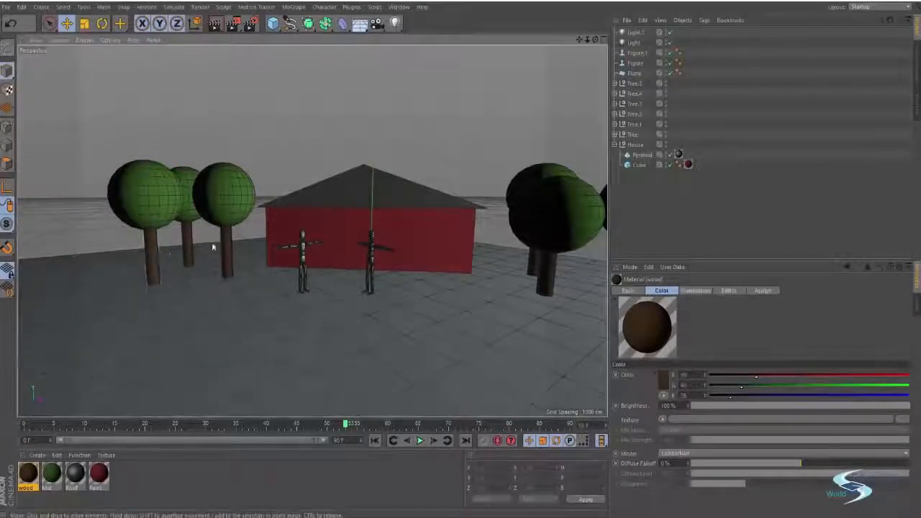
{"action": "right_click_drag", "start_coordinate": [220, 241], "coordinate": [281, 242], "text": "alt"}
{"action": "middle_click_drag", "start_coordinate": [282, 242], "coordinate": [323, 237], "text": "alt"}
{"action": "left_click_drag", "start_coordinate": [387, 209], "coordinate": [413, 211], "text": "alt"}
{"action": "right_click_drag", "start_coordinate": [414, 210], "coordinate": [434, 210], "text": "alt"}
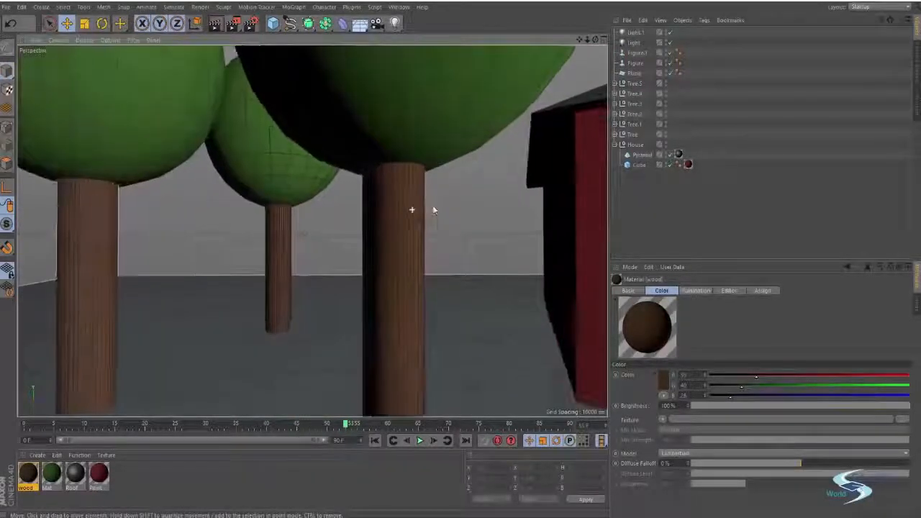
{"action": "left_click_drag", "start_coordinate": [434, 209], "coordinate": [335, 215], "text": "alt"}
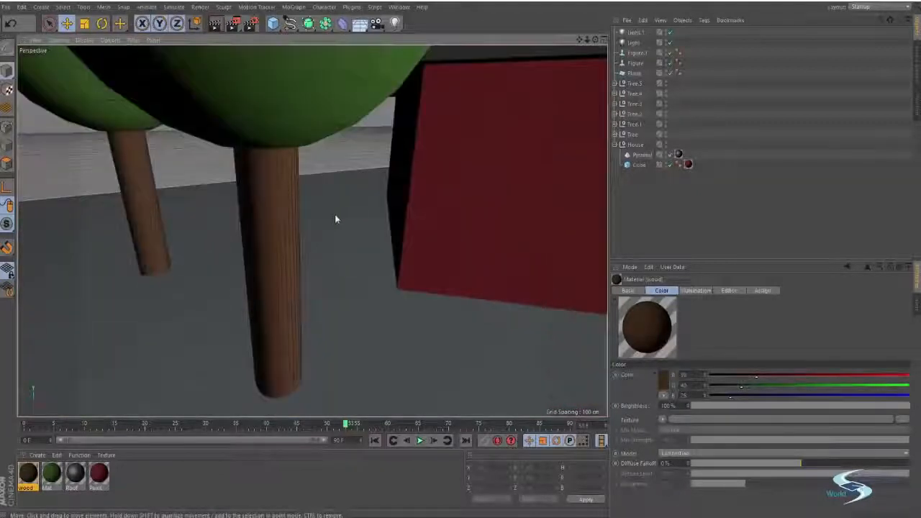
{"action": "right_click_drag", "start_coordinate": [281, 180], "coordinate": [300, 152], "text": "alt"}
{"action": "left_click_drag", "start_coordinate": [278, 161], "coordinate": [271, 141], "text": "alt"}
{"action": "right_click_drag", "start_coordinate": [269, 136], "coordinate": [205, 172], "text": "alt"}
{"action": "left_click_drag", "start_coordinate": [313, 232], "coordinate": [303, 157], "text": "alt"}
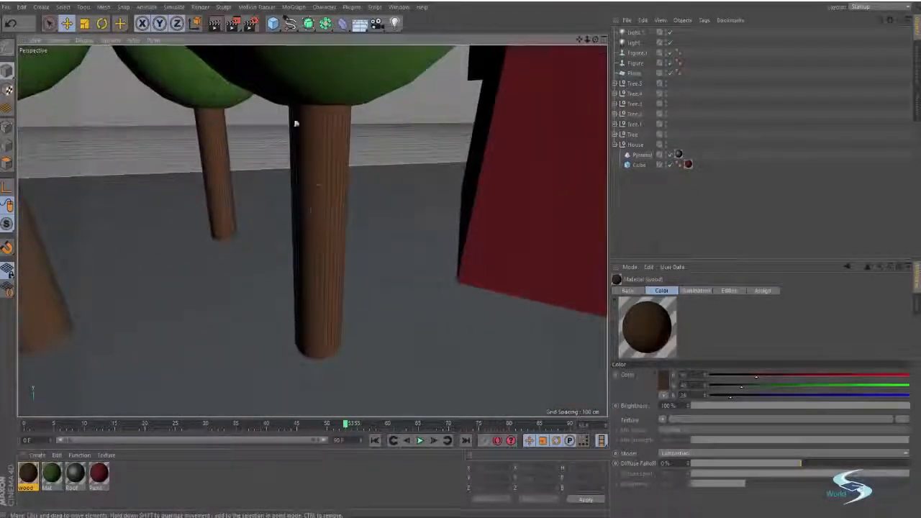
{"action": "mouse_move", "coordinate": [295, 124]}
{"action": "left_mouse_down", "text": "alt"}
{"action": "mouse_move", "coordinate": [326, 147]}
{"action": "mouse_move", "coordinate": [313, 232]}
{"action": "left_mouse_up", "text": "alt"}
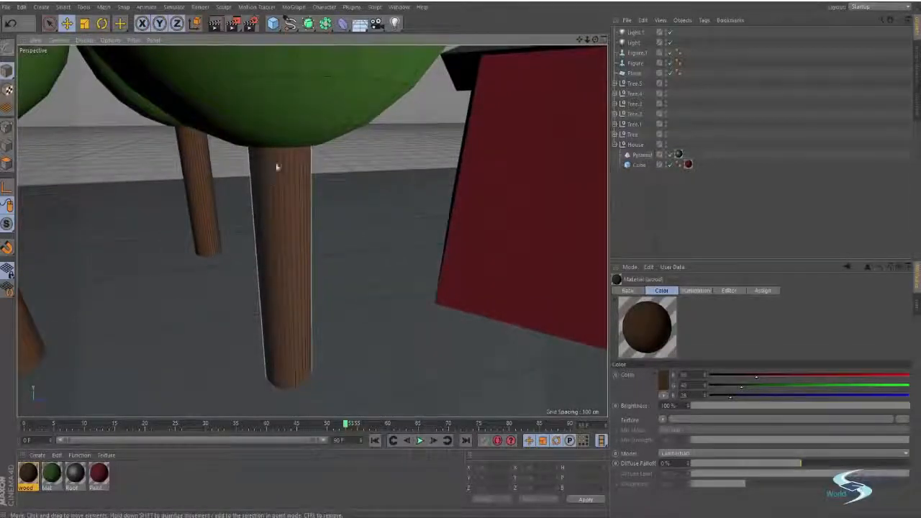
{"action": "right_click_drag", "start_coordinate": [277, 163], "coordinate": [303, 147], "text": "alt"}
{"action": "right_click_drag", "start_coordinate": [294, 184], "coordinate": [300, 172], "text": "alt"}
{"action": "left_click_drag", "start_coordinate": [278, 173], "coordinate": [228, 193], "text": "alt"}
{"action": "right_click_drag", "start_coordinate": [298, 190], "coordinate": [274, 209], "text": "alt"}
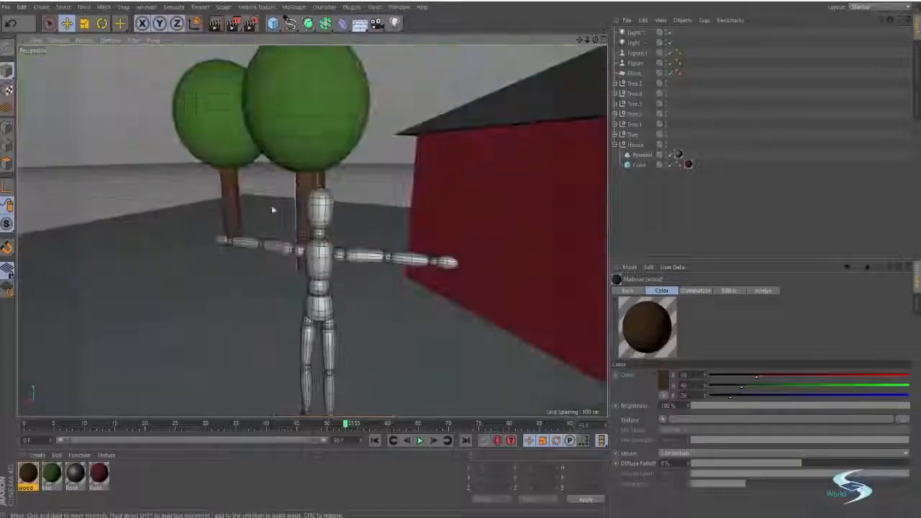
{"action": "middle_click_drag", "start_coordinate": [312, 232], "coordinate": [281, 202], "text": "alt"}
{"action": "left_click_drag", "start_coordinate": [312, 232], "coordinate": [305, 202], "text": "alt"}
{"action": "right_click_drag", "start_coordinate": [305, 202], "coordinate": [263, 218], "text": "alt"}
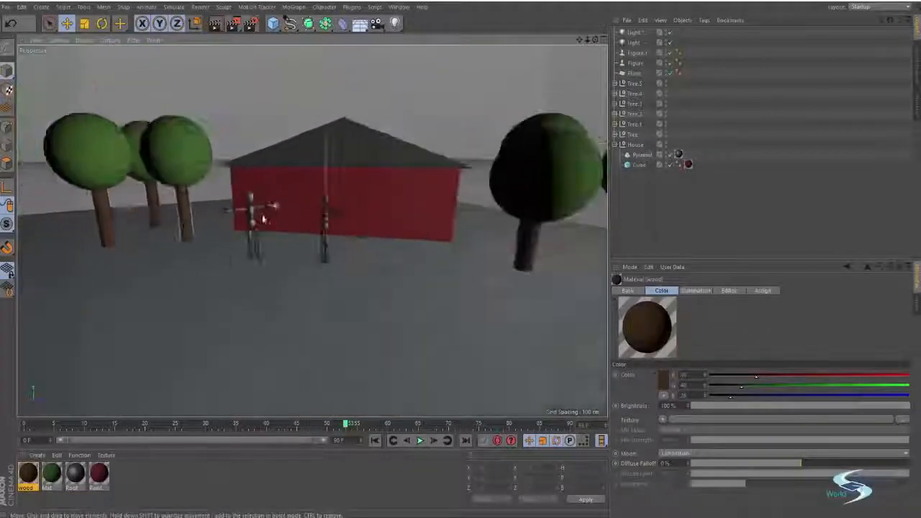
{"action": "middle_click_drag", "start_coordinate": [263, 218], "coordinate": [345, 196], "text": "alt"}
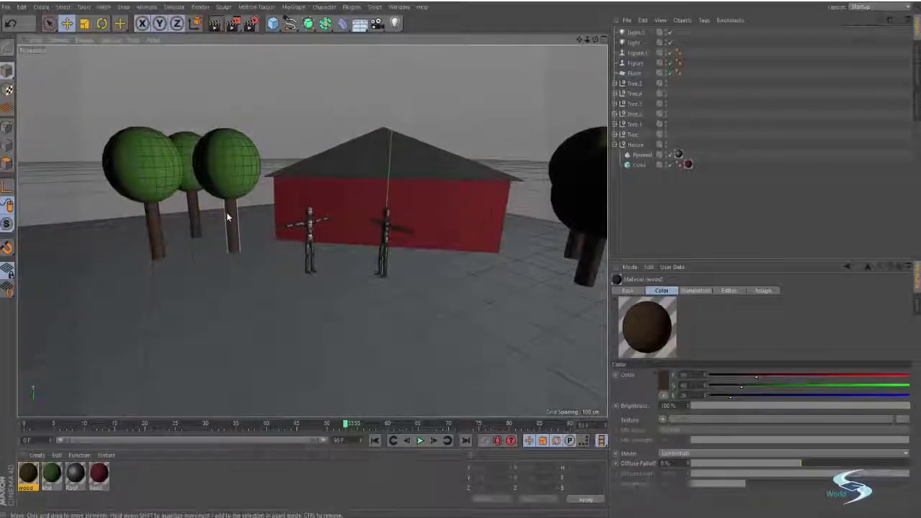
{"action": "left_click", "coordinate": [231, 189]}
{"action": "left_click", "coordinate": [266, 198]}
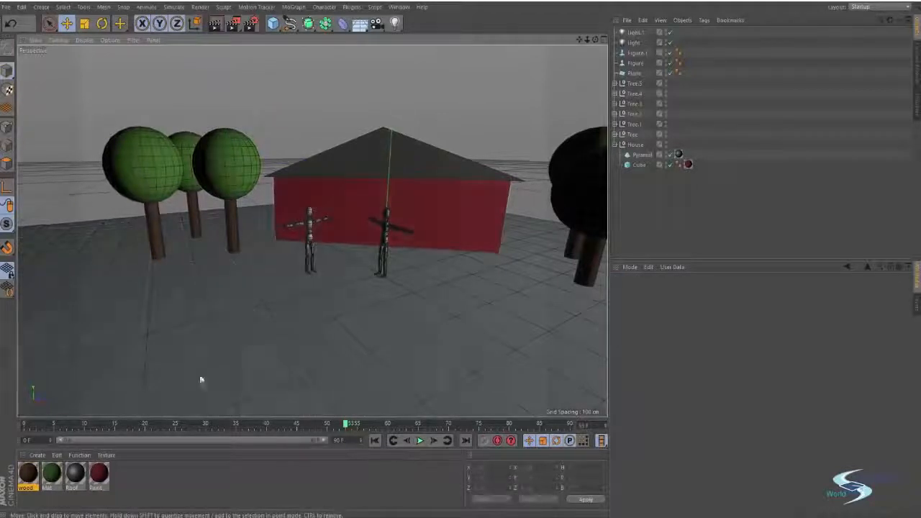
Step: Create another material, open it in the Material Editor and disable its Reflectance channel
{"action": "double_click", "coordinate": [134, 475]}
{"action": "double_click", "coordinate": [29, 473]}
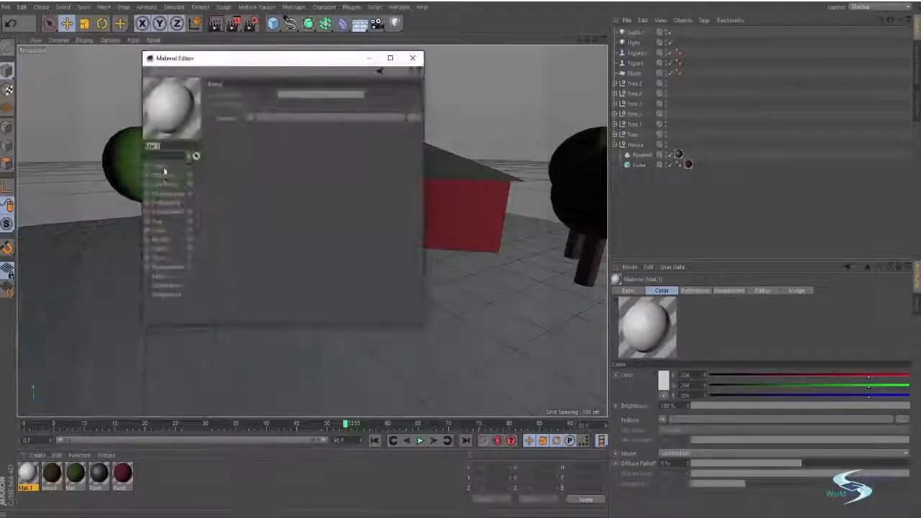
{"action": "left_click", "coordinate": [155, 167]}
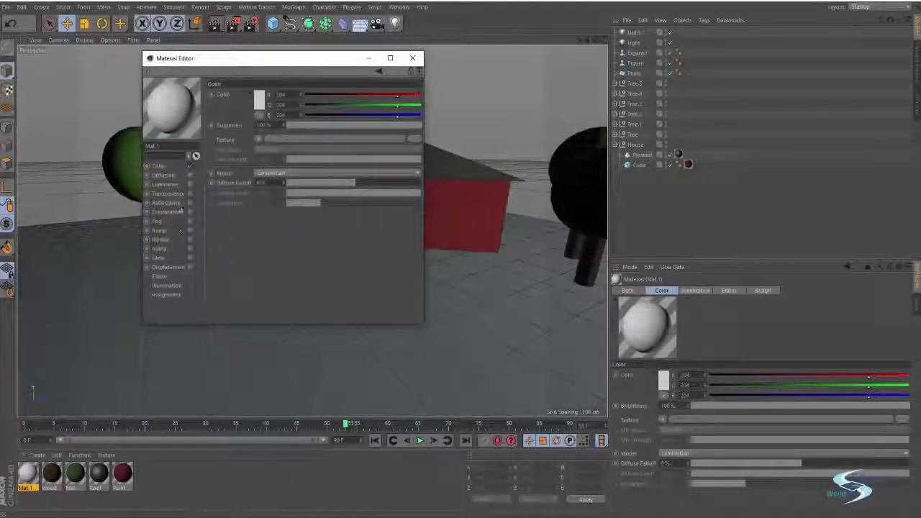
Step: Set the new material's color to a light peach skin tone with a hue of about 25°
{"action": "left_click", "coordinate": [260, 99]}
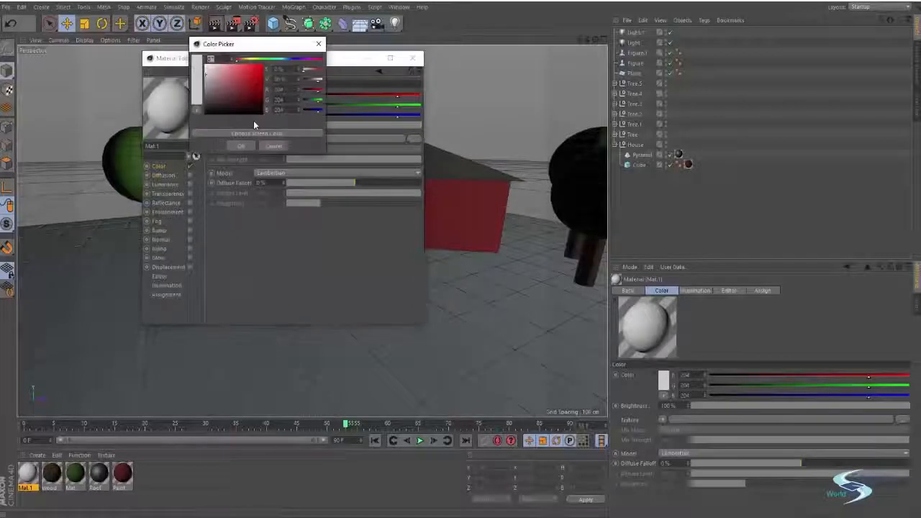
{"action": "left_click", "coordinate": [249, 61]}
{"action": "mouse_move", "coordinate": [248, 61]}
{"action": "left_mouse_down"}
{"action": "mouse_move", "coordinate": [232, 80]}
{"action": "mouse_move", "coordinate": [243, 63]}
{"action": "left_mouse_up"}
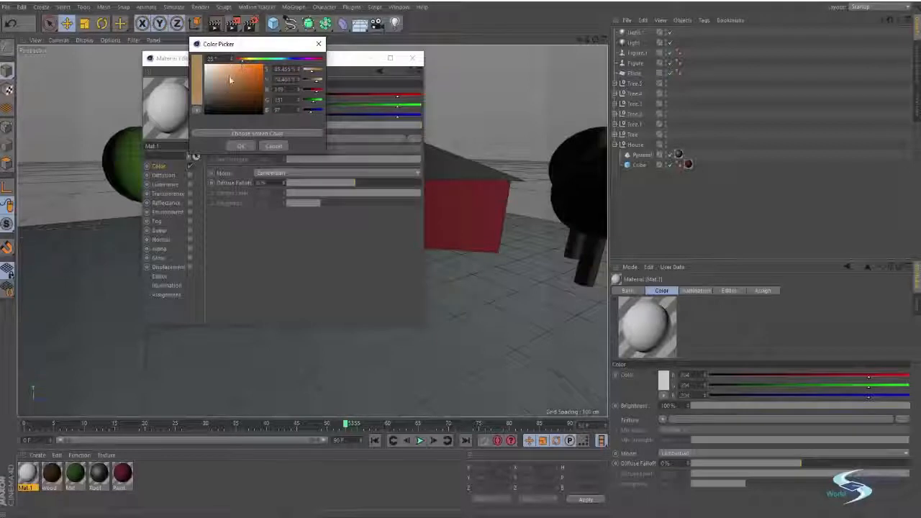
{"action": "left_click_drag", "start_coordinate": [230, 74], "coordinate": [228, 69]}
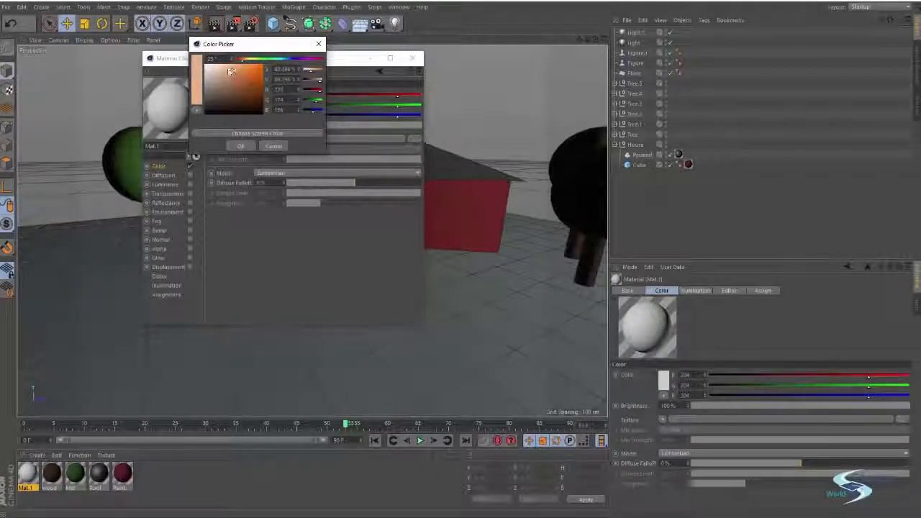
{"action": "left_click_drag", "start_coordinate": [224, 69], "coordinate": [232, 71]}
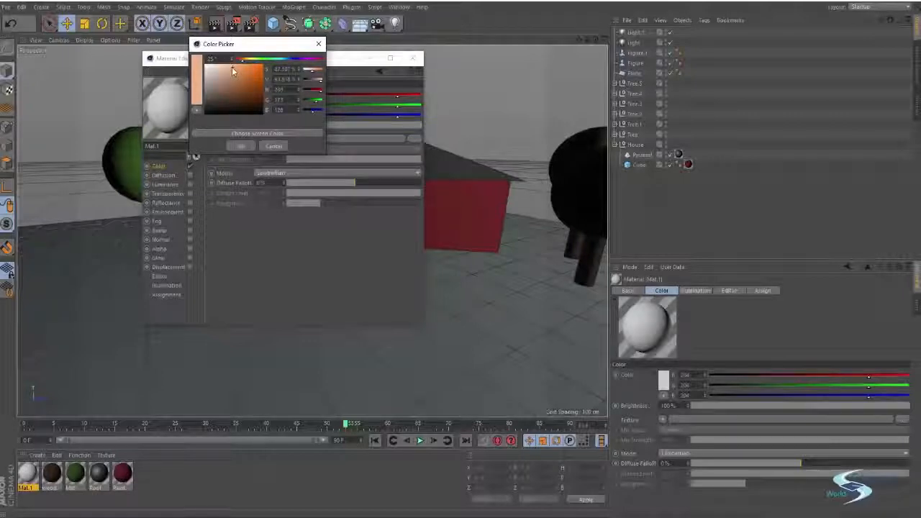
{"action": "left_click", "coordinate": [244, 144]}
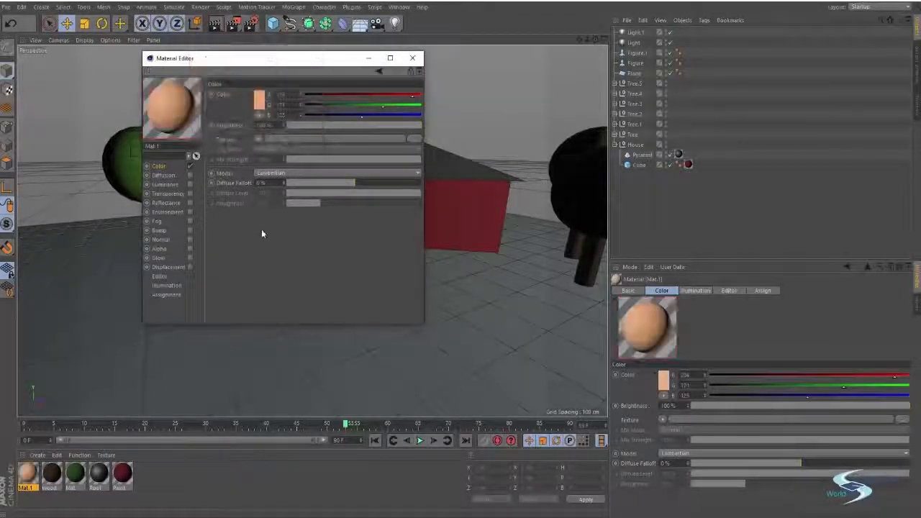
Step: Close the Material Editor and apply the peach skin material to both figures in front of the house
{"action": "left_click", "coordinate": [412, 57]}
{"action": "left_click_drag", "start_coordinate": [28, 473], "coordinate": [309, 226]}
{"action": "left_click_drag", "start_coordinate": [28, 473], "coordinate": [383, 237]}
{"action": "left_click", "coordinate": [584, 91]}
{"action": "left_click_drag", "start_coordinate": [524, 173], "coordinate": [397, 236], "text": "alt"}
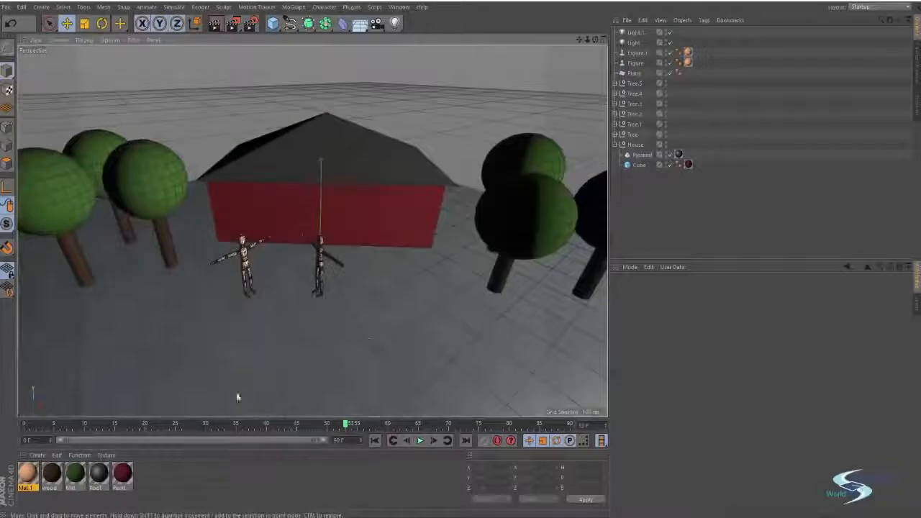
Step: Create another material without Reflectance and set its color to a light grass green with a hue of about 91°
{"action": "double_click", "coordinate": [159, 477]}
{"action": "double_click", "coordinate": [28, 473]}
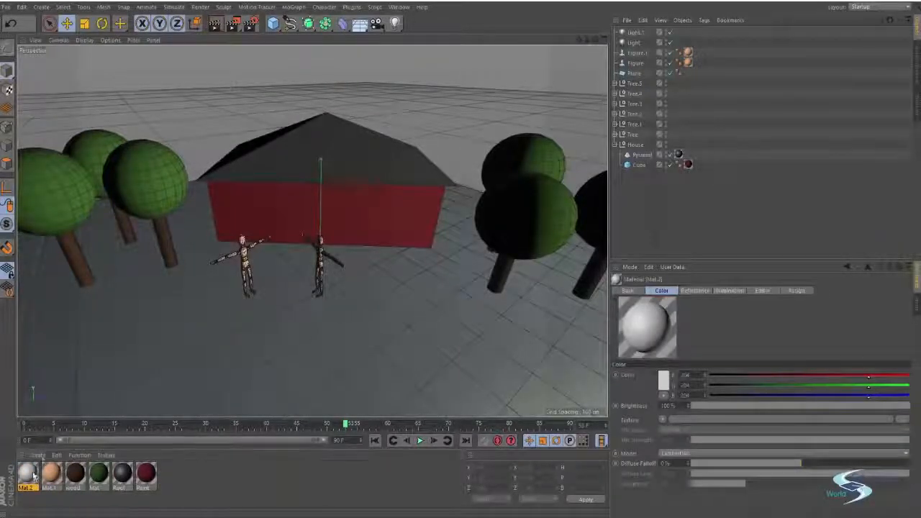
{"action": "left_click", "coordinate": [259, 100]}
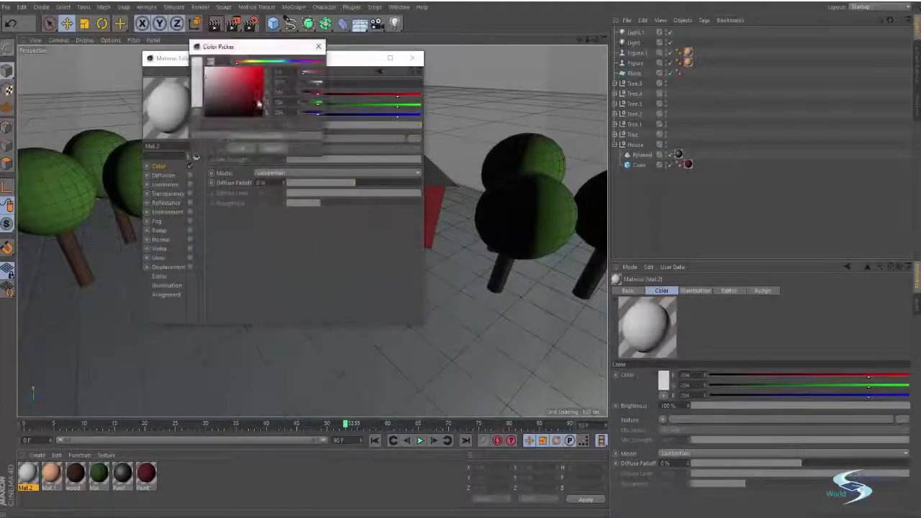
{"action": "mouse_move", "coordinate": [257, 85]}
{"action": "left_mouse_down"}
{"action": "mouse_move", "coordinate": [278, 63]}
{"action": "mouse_move", "coordinate": [258, 62]}
{"action": "left_mouse_up"}
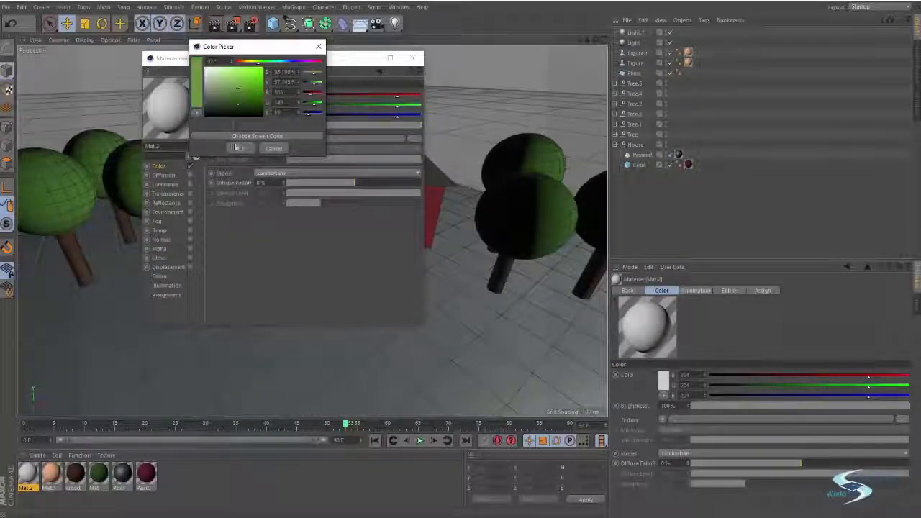
{"action": "left_click", "coordinate": [241, 149]}
{"action": "left_click", "coordinate": [411, 58]}
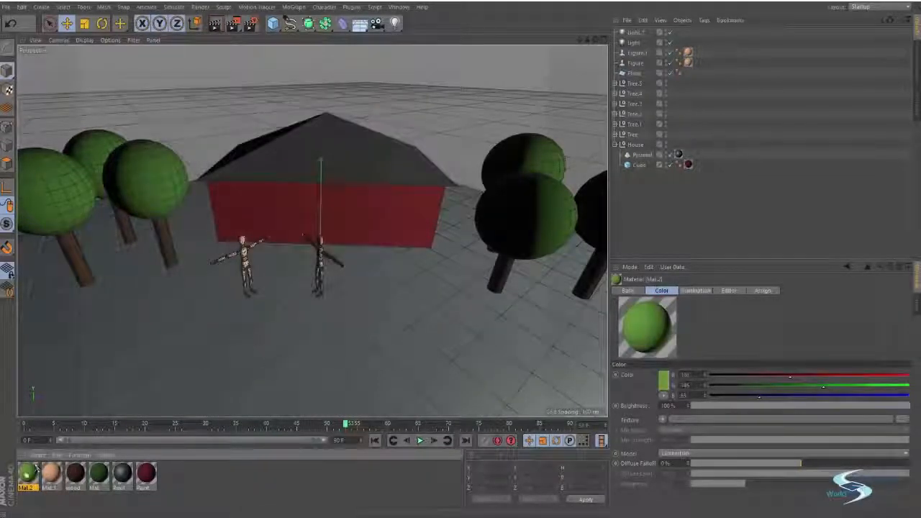
Step: Apply the grass green material to the ground plane and render the view from a low front angle
{"action": "left_click_drag", "start_coordinate": [26, 473], "coordinate": [118, 350]}
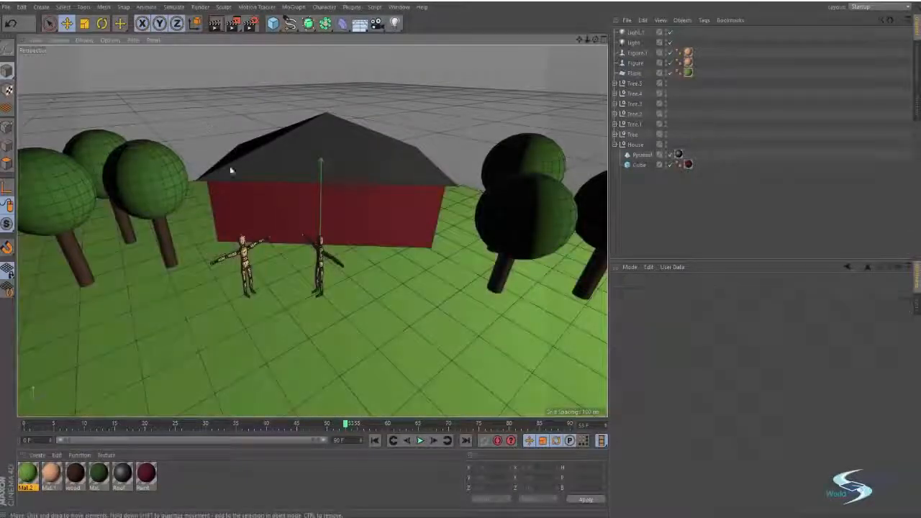
{"action": "left_click_drag", "start_coordinate": [311, 245], "coordinate": [279, 189], "text": "alt"}
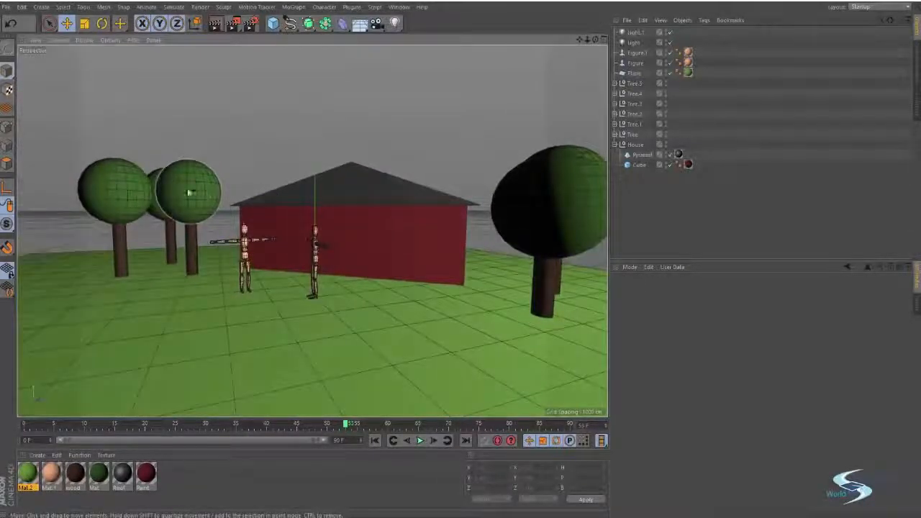
{"action": "left_click_drag", "start_coordinate": [411, 242], "coordinate": [333, 285], "text": "alt"}
{"action": "key", "text": "ctrl+r"}
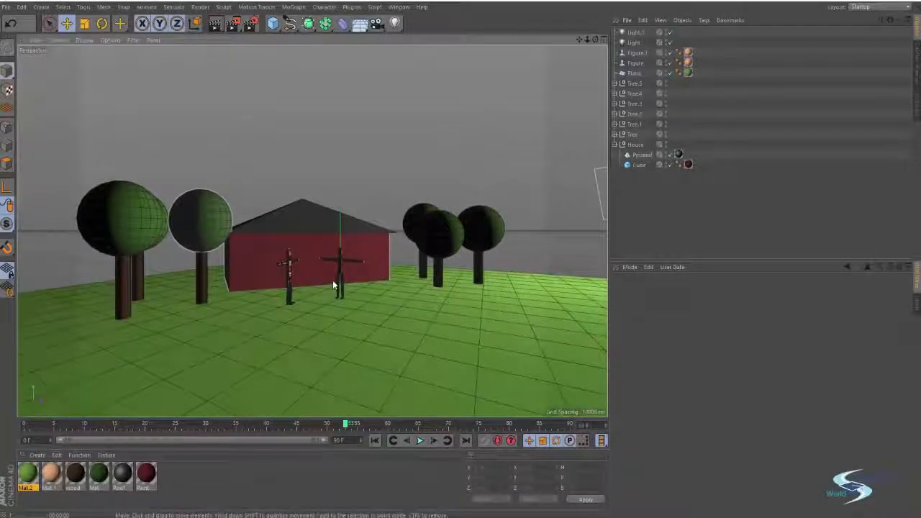
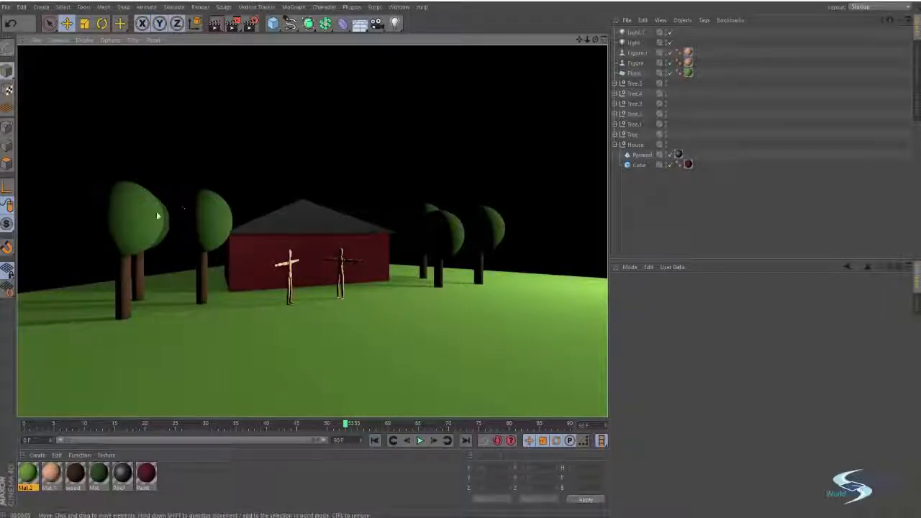
Step: Change Light.1's color to a pale lavender blue, raise its intensity to about 79%, and render the view
{"action": "left_click", "coordinate": [634, 33]}
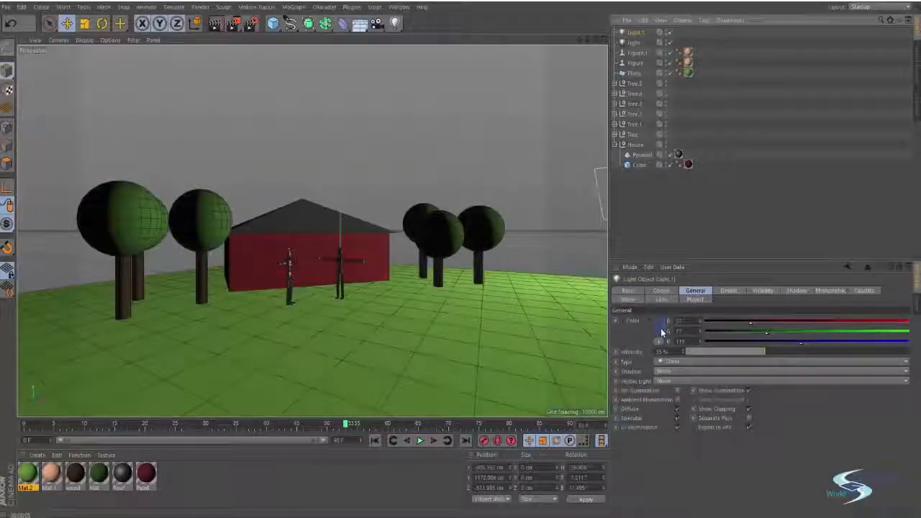
{"action": "left_click", "coordinate": [662, 332]}
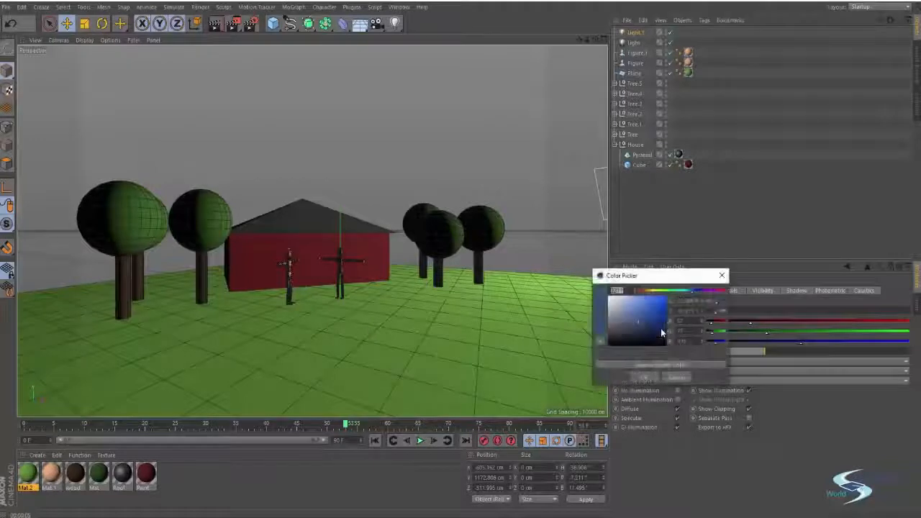
{"action": "mouse_move", "coordinate": [650, 272]}
{"action": "left_mouse_down"}
{"action": "mouse_move", "coordinate": [650, 224]}
{"action": "mouse_move", "coordinate": [625, 250]}
{"action": "left_mouse_up"}
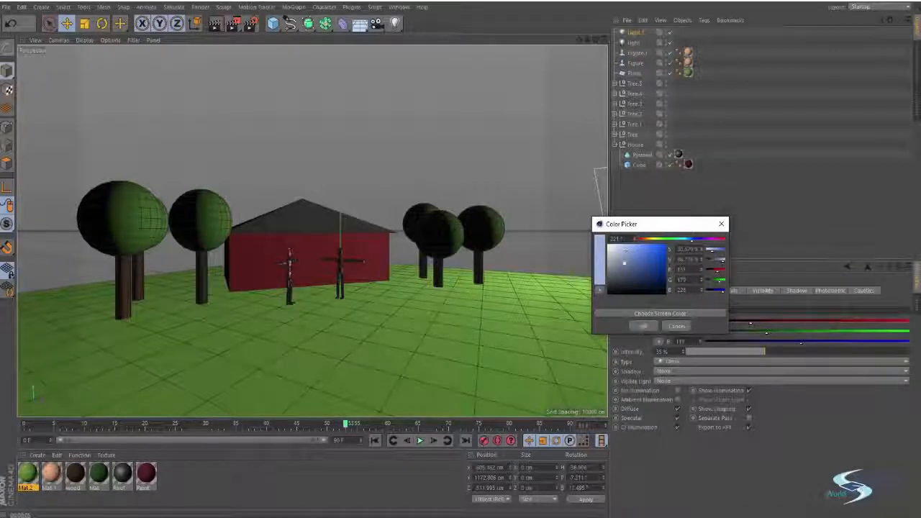
{"action": "left_click", "coordinate": [645, 326]}
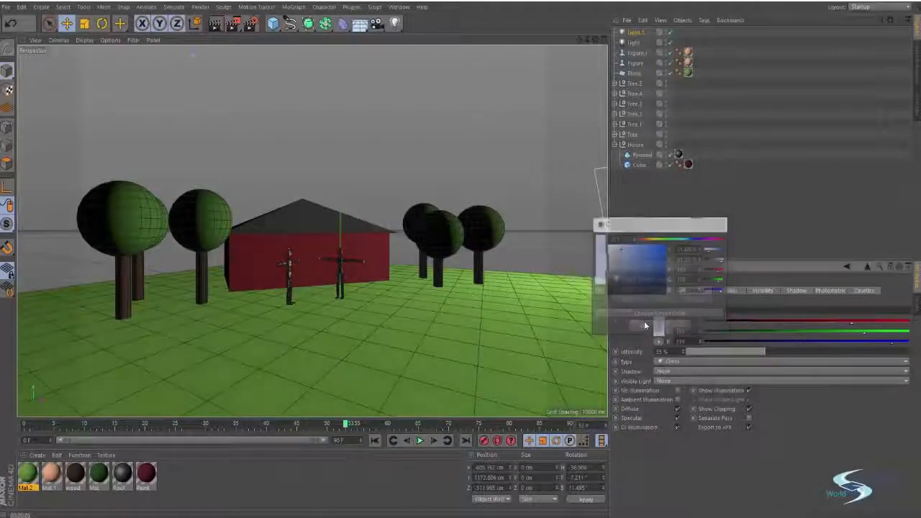
{"action": "left_click_drag", "start_coordinate": [792, 352], "coordinate": [859, 346]}
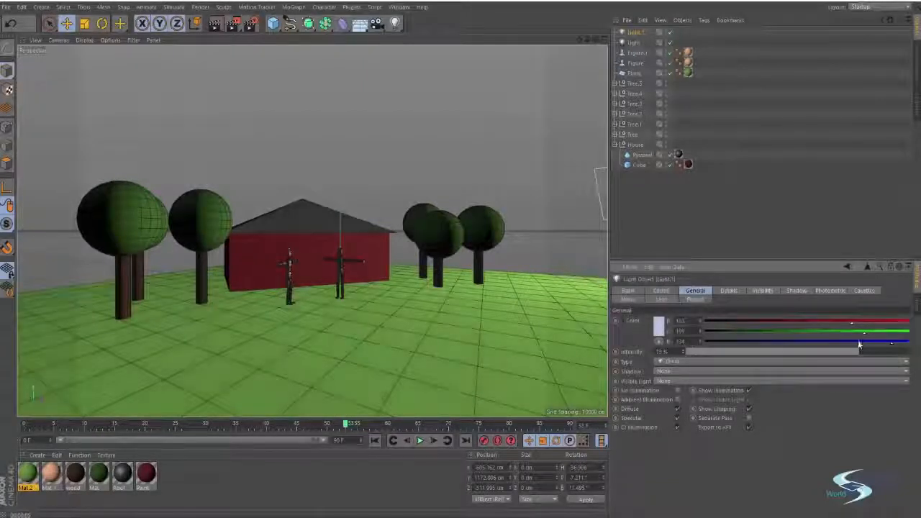
{"action": "left_click", "coordinate": [736, 210]}
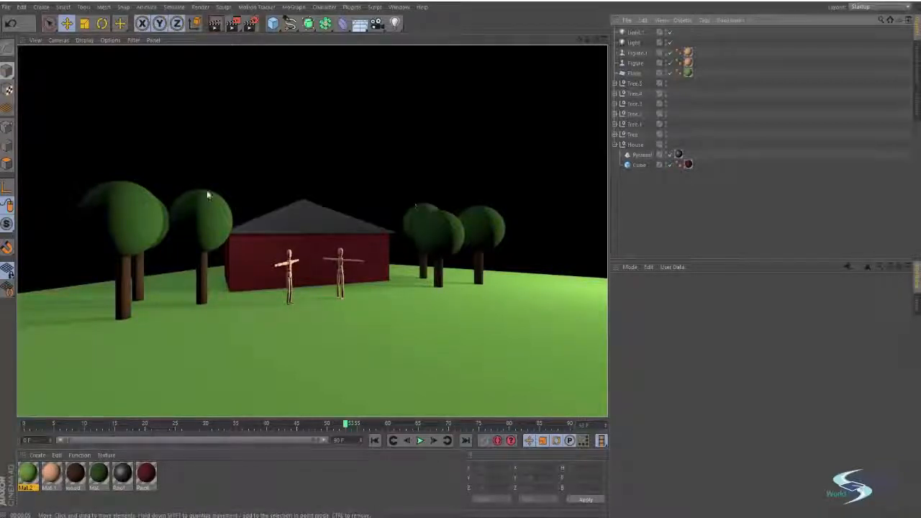
Step: Move the pale blue light higher and farther from the house, and place two copies of it around the scene
{"action": "left_click_drag", "start_coordinate": [504, 216], "coordinate": [334, 244], "text": "alt"}
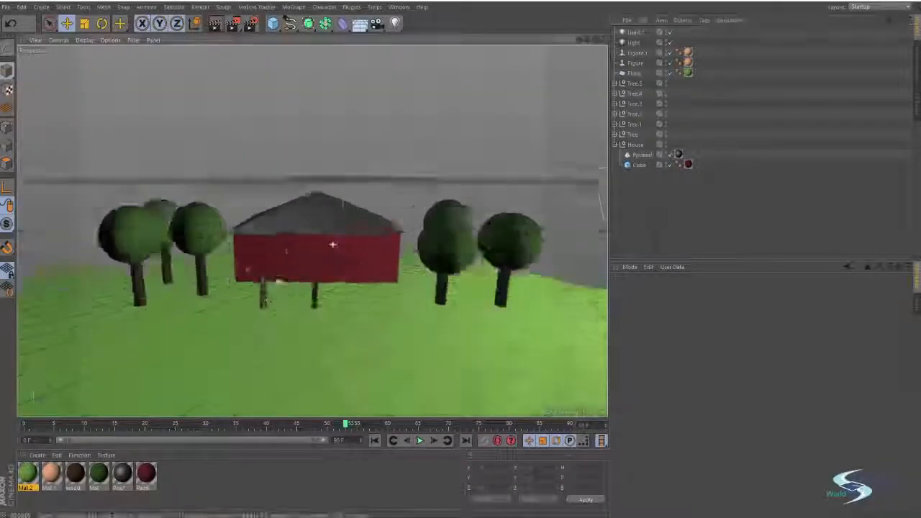
{"action": "right_click_drag", "start_coordinate": [334, 244], "coordinate": [259, 251], "text": "alt"}
{"action": "left_click_drag", "start_coordinate": [260, 251], "coordinate": [273, 267], "text": "alt"}
{"action": "left_click", "coordinate": [268, 238]}
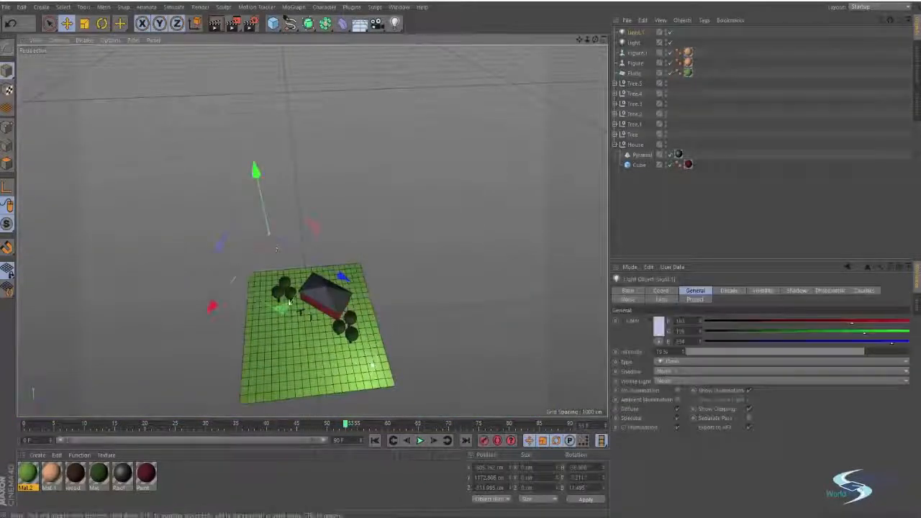
{"action": "left_click_drag", "start_coordinate": [281, 308], "coordinate": [481, 249]}
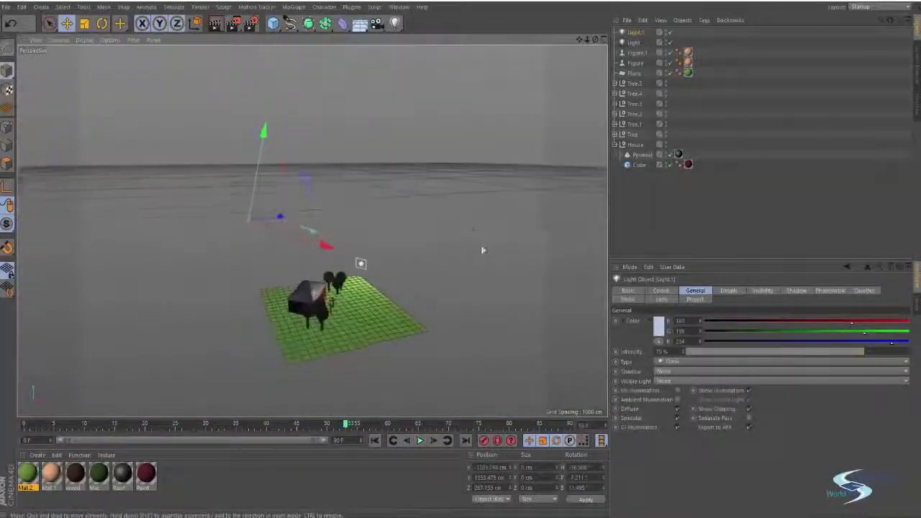
{"action": "left_click_drag", "start_coordinate": [306, 186], "coordinate": [203, 214]}
{"action": "left_click_drag", "start_coordinate": [329, 195], "coordinate": [385, 386]}
{"action": "left_click", "coordinate": [416, 266]}
Step: Frame the house, trees and figures from a low angle and render the view to check the lighting
{"action": "scroll", "coordinate": [302, 313], "scroll_direction": "up", "scroll_amount": 5}
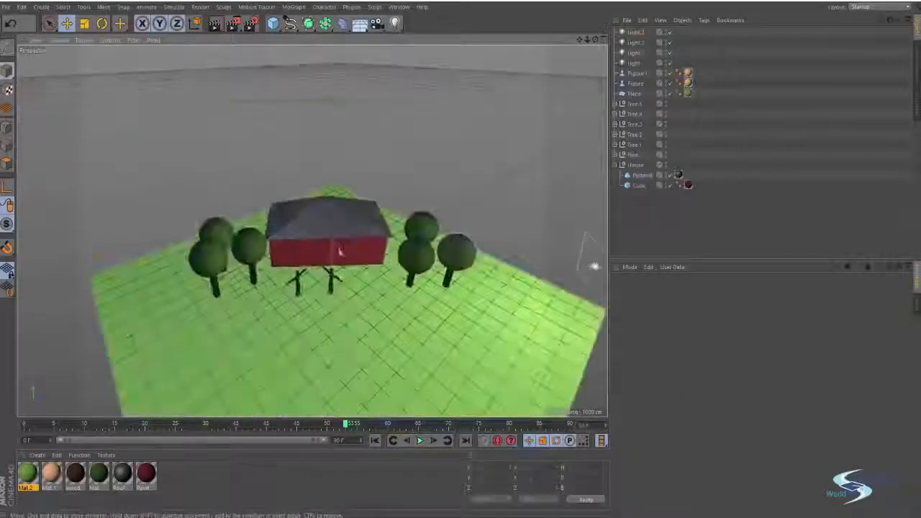
{"action": "left_click_drag", "start_coordinate": [339, 251], "coordinate": [399, 189], "text": "alt"}
{"action": "scroll", "coordinate": [388, 219], "scroll_direction": "up", "scroll_amount": 2}
{"action": "scroll", "coordinate": [369, 216], "scroll_direction": "down", "scroll_amount": 3}
{"action": "middle_click_drag", "start_coordinate": [380, 223], "coordinate": [371, 233], "text": "alt"}
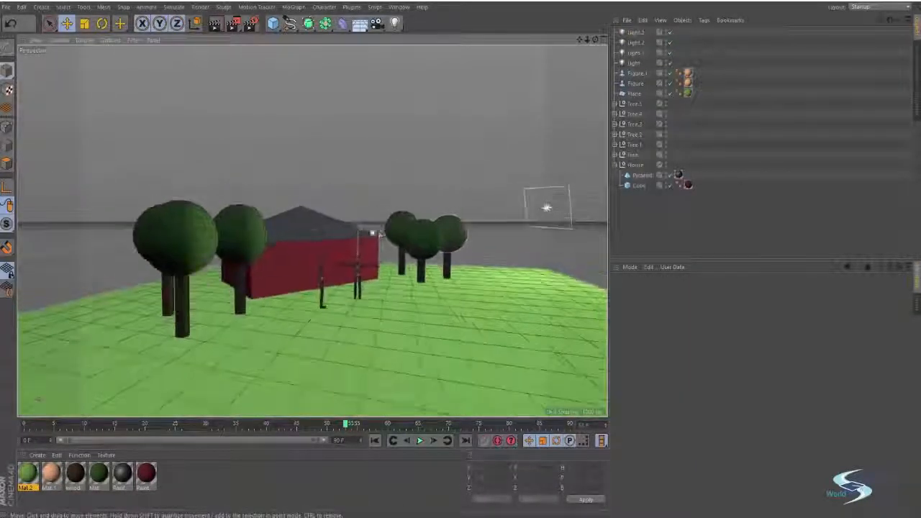
{"action": "key", "text": "ctrl+r"}
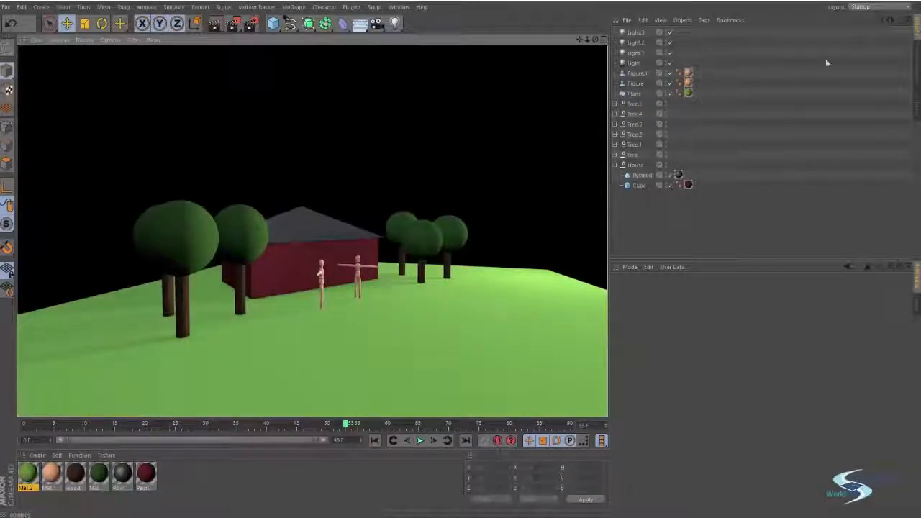
Step: Lower the intensity of Light.1, Light.2 and Light.3 together and render the view again
{"action": "left_click", "coordinate": [636, 33]}
{"action": "left_click", "coordinate": [635, 53], "text": "shift"}
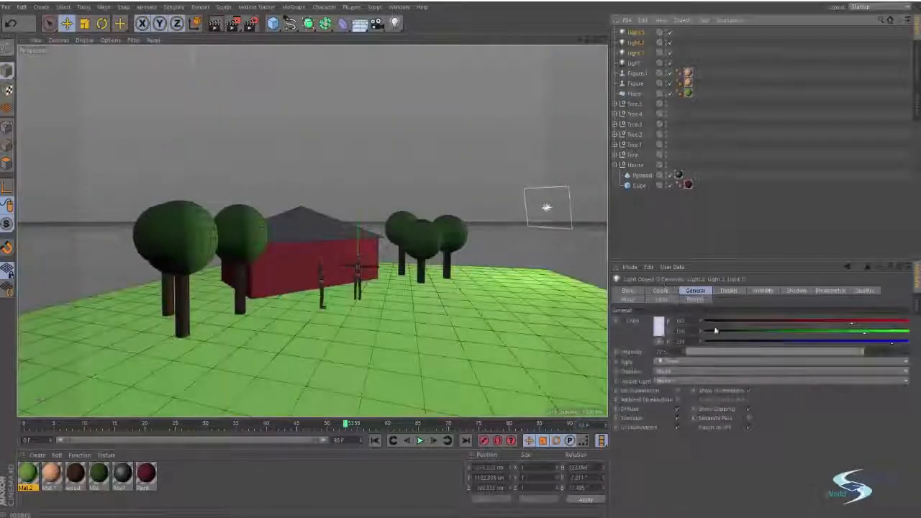
{"action": "left_click_drag", "start_coordinate": [795, 354], "coordinate": [811, 354]}
{"action": "left_click", "coordinate": [776, 228]}
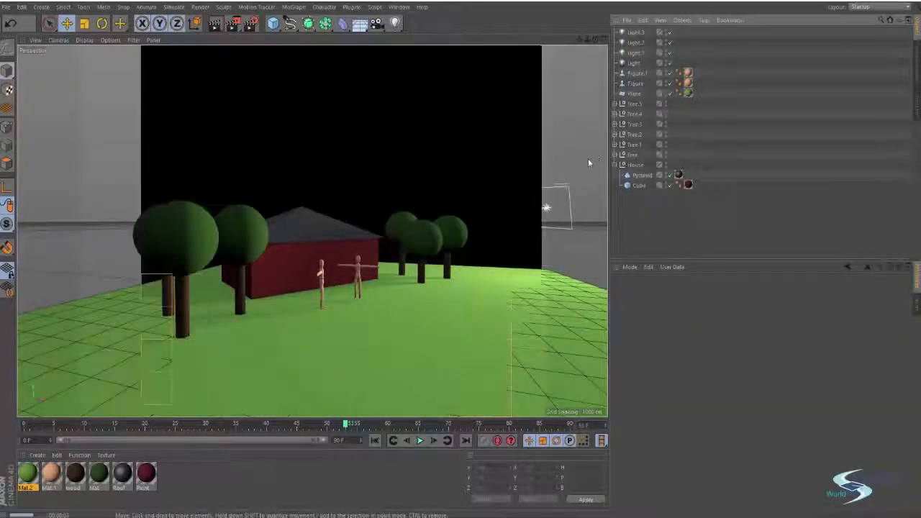
Step: Move the main white light higher above the ground plane and closer to the house
{"action": "left_click", "coordinate": [634, 63]}
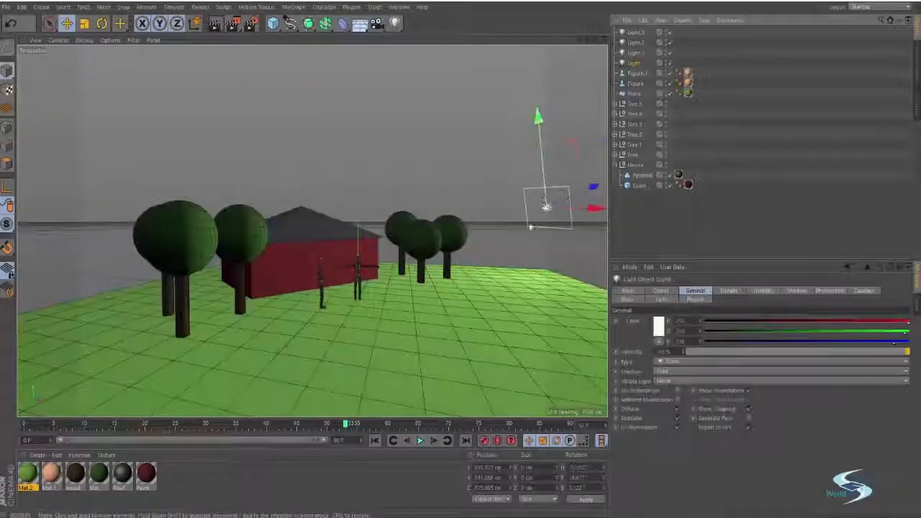
{"action": "left_click_drag", "start_coordinate": [572, 143], "coordinate": [546, 42]}
{"action": "key", "text": "r"}
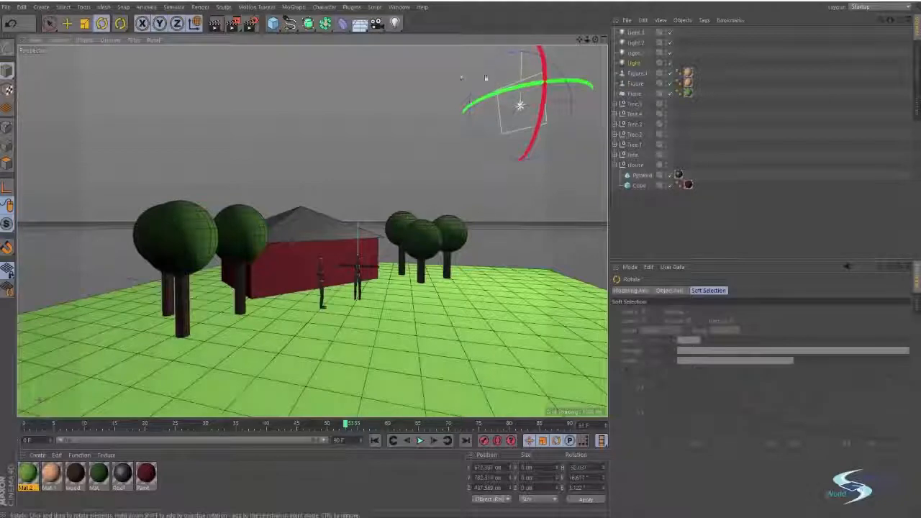
{"action": "left_click_drag", "start_coordinate": [540, 89], "coordinate": [216, 198], "text": "alt"}
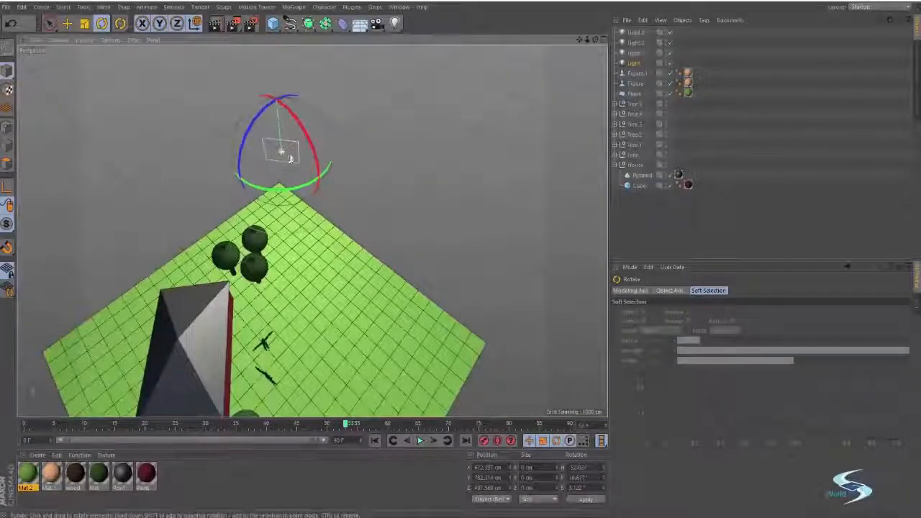
{"action": "left_click_drag", "start_coordinate": [290, 159], "coordinate": [320, 238], "text": "alt"}
{"action": "left_click", "coordinate": [631, 290]}
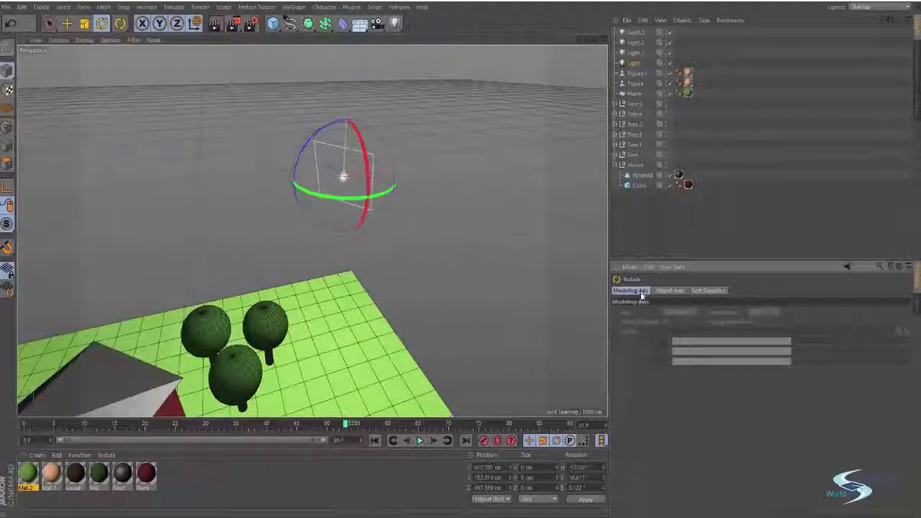
{"action": "left_click", "coordinate": [709, 291]}
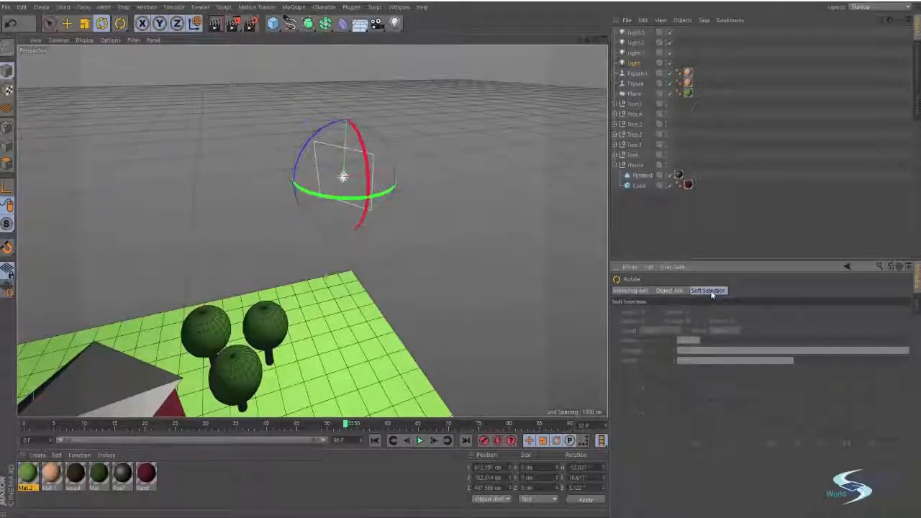
{"action": "left_click", "coordinate": [630, 291]}
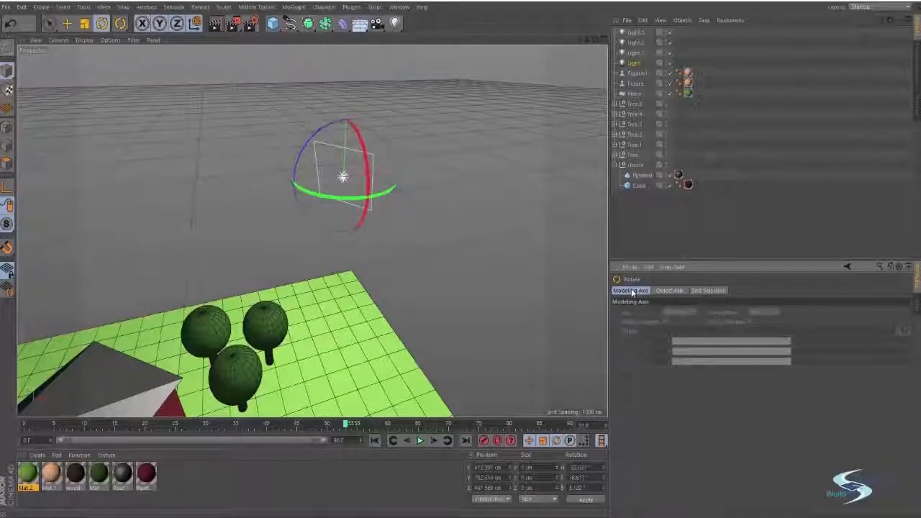
{"action": "key", "text": "r"}
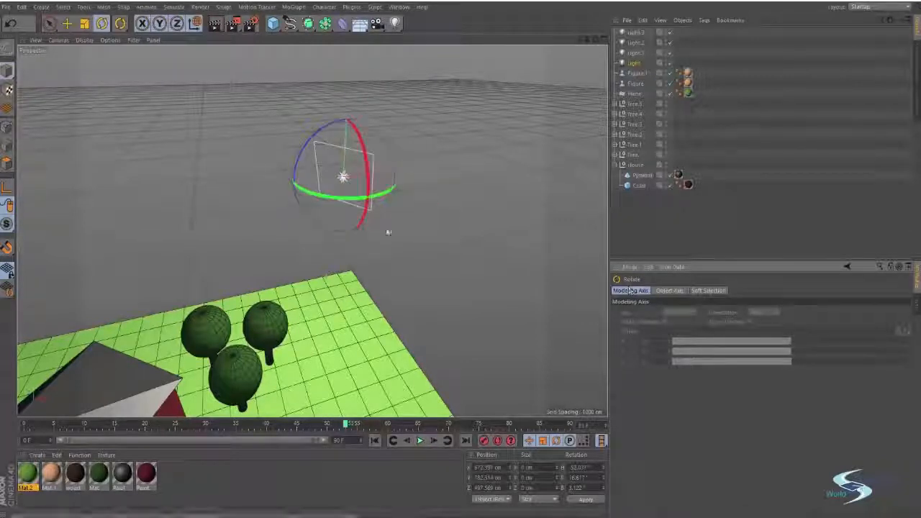
{"action": "left_click_drag", "start_coordinate": [385, 226], "coordinate": [216, 94], "text": "alt"}
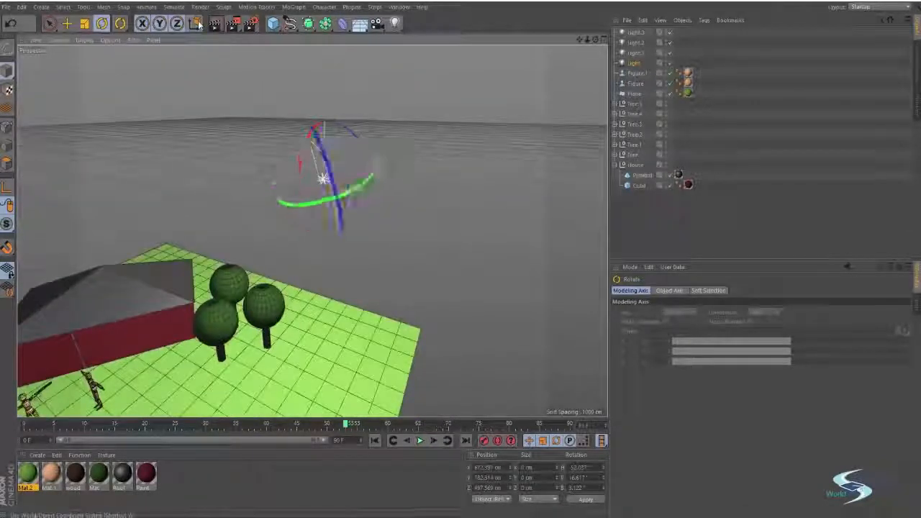
{"action": "left_click", "coordinate": [69, 24]}
{"action": "left_click_drag", "start_coordinate": [328, 195], "coordinate": [383, 169], "text": "alt"}
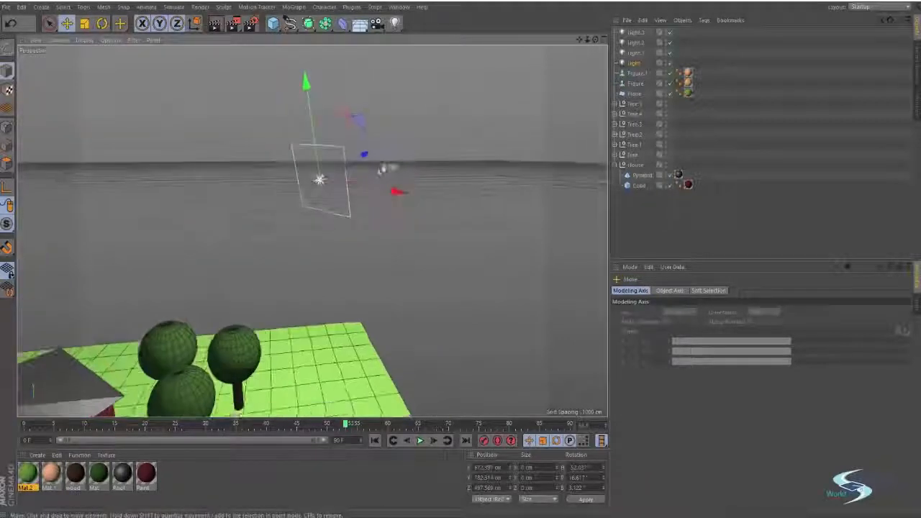
Step: Rotate the main white light so it tilts down toward the house and trees
{"action": "key", "text": "r"}
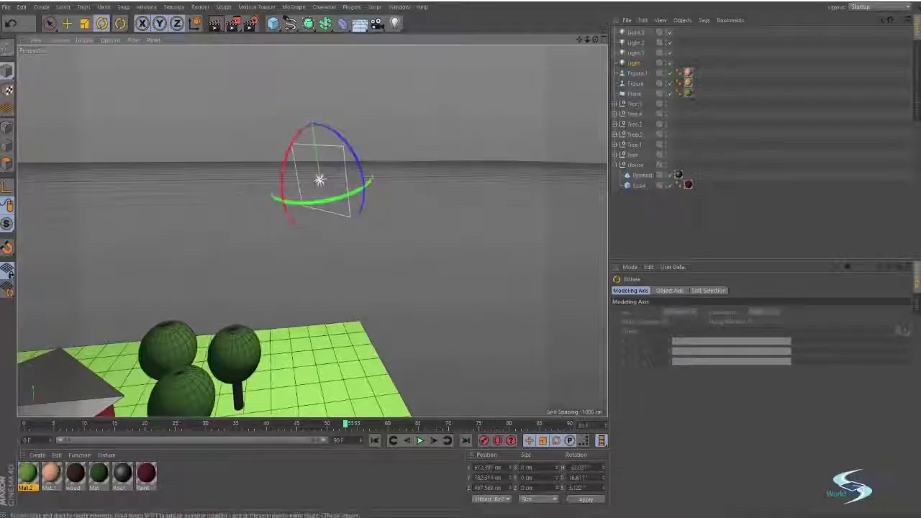
{"action": "left_click", "coordinate": [194, 24]}
{"action": "left_click", "coordinate": [194, 24]}
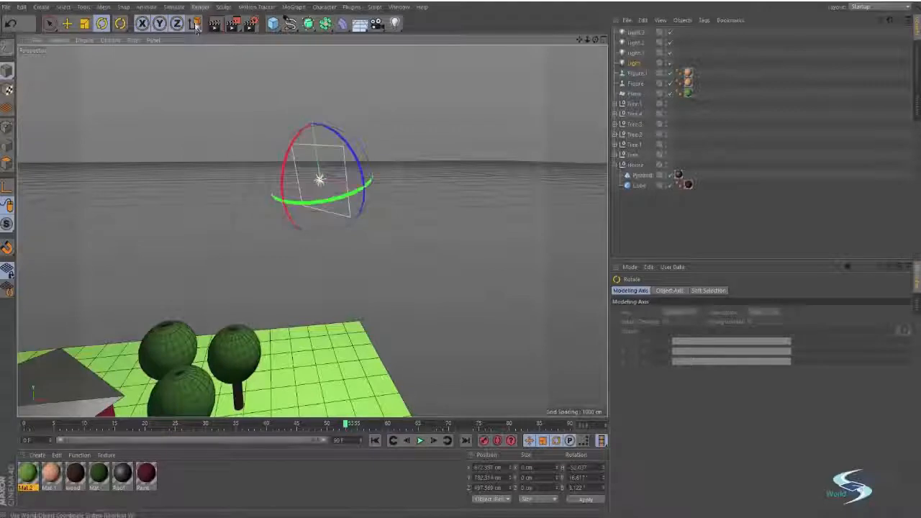
{"action": "left_click_drag", "start_coordinate": [305, 220], "coordinate": [202, 180], "text": "alt"}
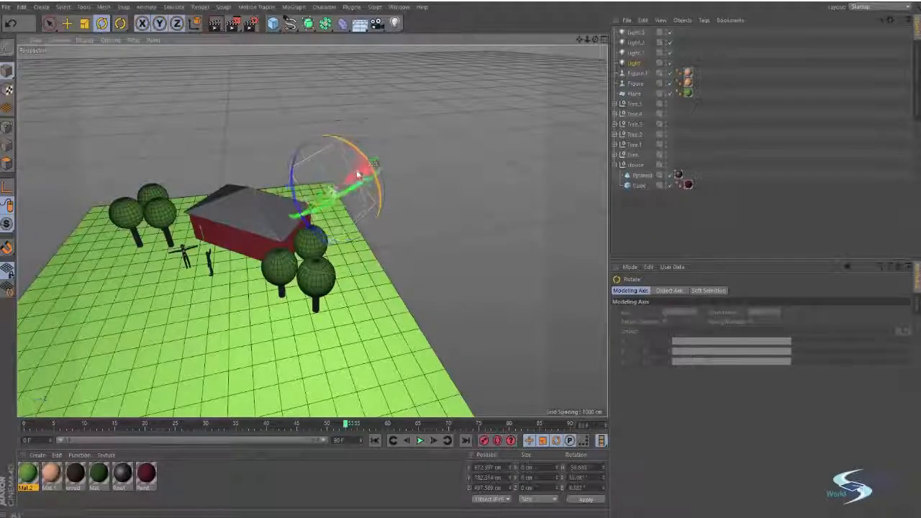
{"action": "left_click_drag", "start_coordinate": [358, 175], "coordinate": [278, 165], "text": "alt"}
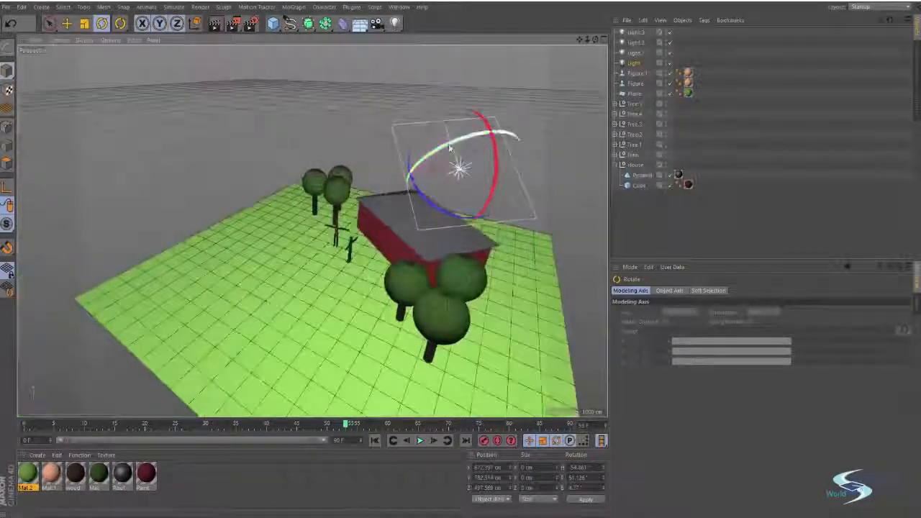
{"action": "left_click_drag", "start_coordinate": [453, 143], "coordinate": [436, 153]}
{"action": "left_click_drag", "start_coordinate": [436, 154], "coordinate": [557, 175], "text": "alt"}
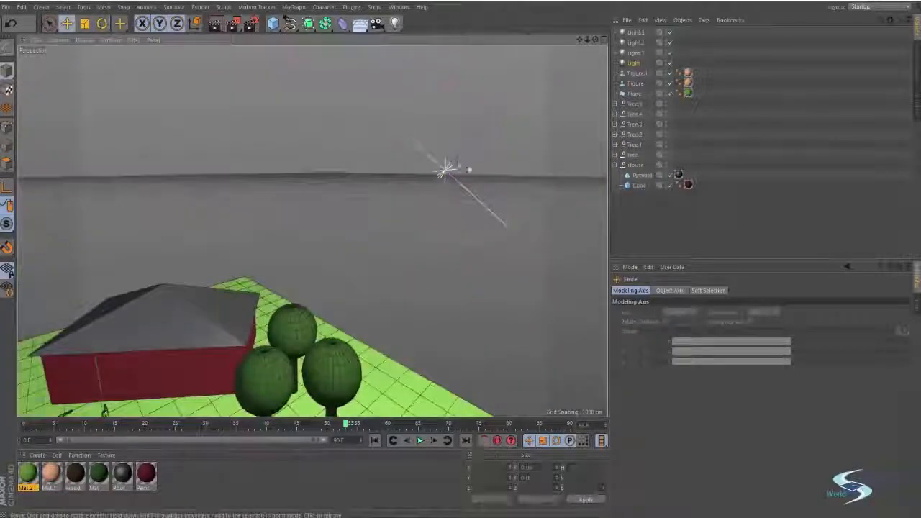
Step: Raise the main white light much higher above the ground plane and deselect it
{"action": "key", "text": "e"}
{"action": "left_click_drag", "start_coordinate": [451, 82], "coordinate": [469, 6]}
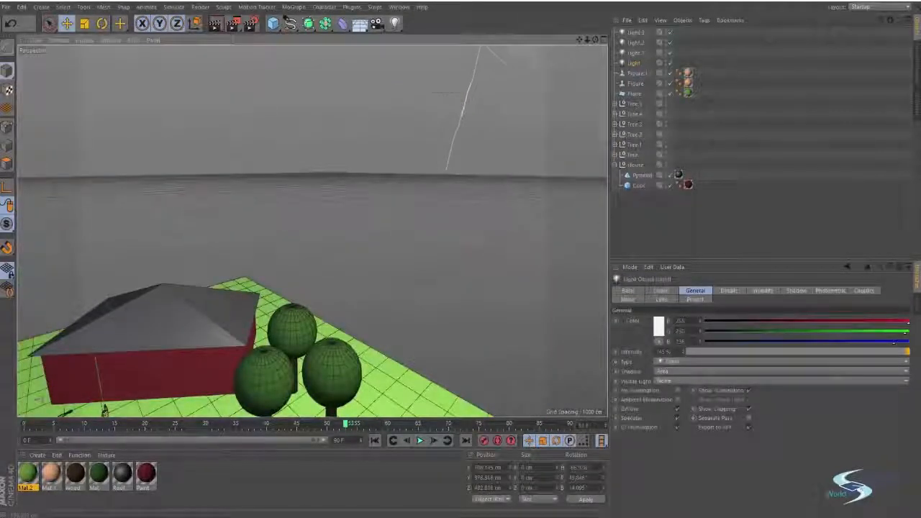
{"action": "left_click", "coordinate": [470, 221]}
Step: Render the house front with the trees and figures, and render a close-up of one figure to check the lighting
{"action": "middle_click_drag", "start_coordinate": [332, 310], "coordinate": [496, 170], "text": "alt"}
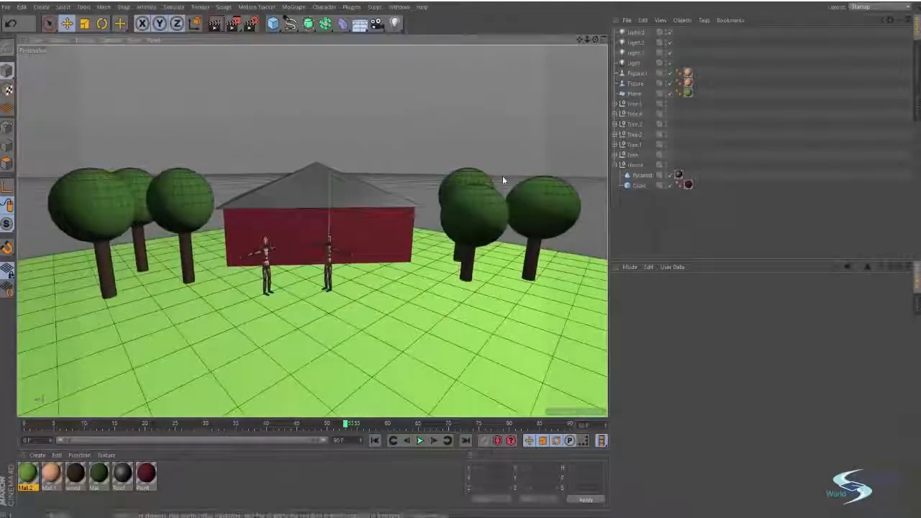
{"action": "key", "text": "ctrl+r"}
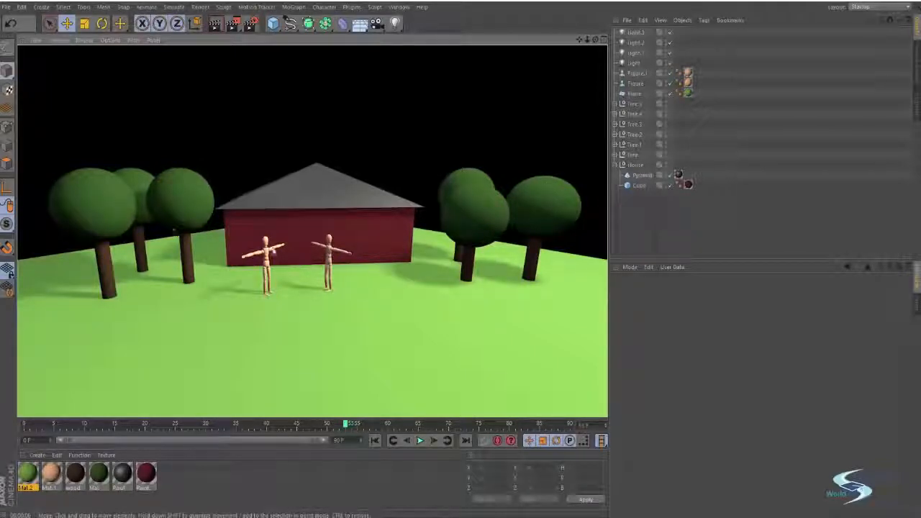
{"action": "right_click_drag", "start_coordinate": [329, 250], "coordinate": [409, 235], "text": "alt"}
{"action": "left_click_drag", "start_coordinate": [331, 269], "coordinate": [408, 261], "text": "alt"}
{"action": "key", "text": "ctrl+r"}
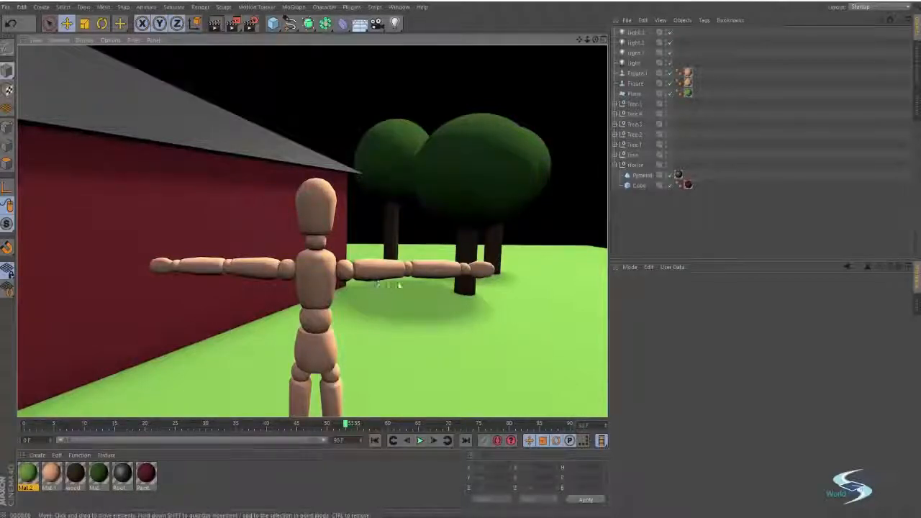
Step: Frame the trees beside the house up close and render them to check their shading
{"action": "left_click_drag", "start_coordinate": [294, 268], "coordinate": [265, 257], "text": "alt"}
{"action": "scroll", "coordinate": [244, 261], "scroll_direction": "down", "scroll_amount": 6}
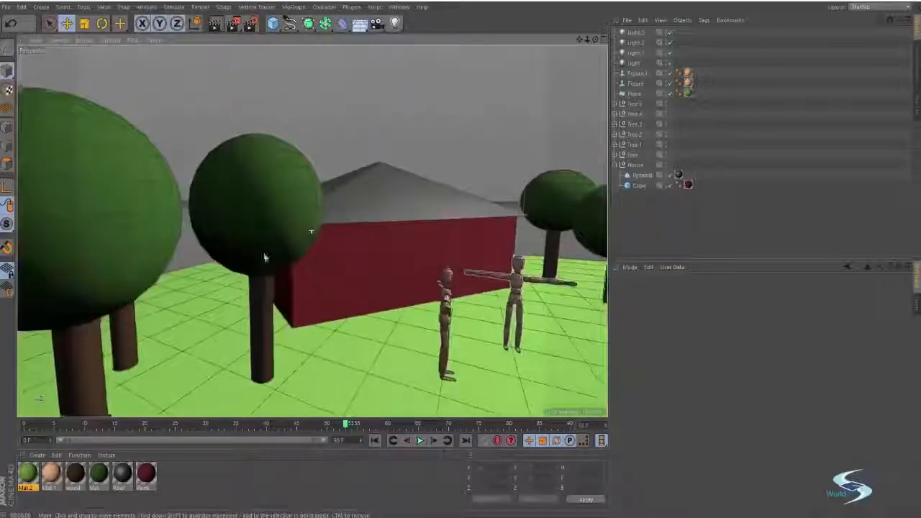
{"action": "left_click_drag", "start_coordinate": [283, 224], "coordinate": [213, 228], "text": "alt"}
{"action": "scroll", "coordinate": [311, 172], "scroll_direction": "up", "scroll_amount": 3}
{"action": "middle_click_drag", "start_coordinate": [310, 172], "coordinate": [322, 241], "text": "alt"}
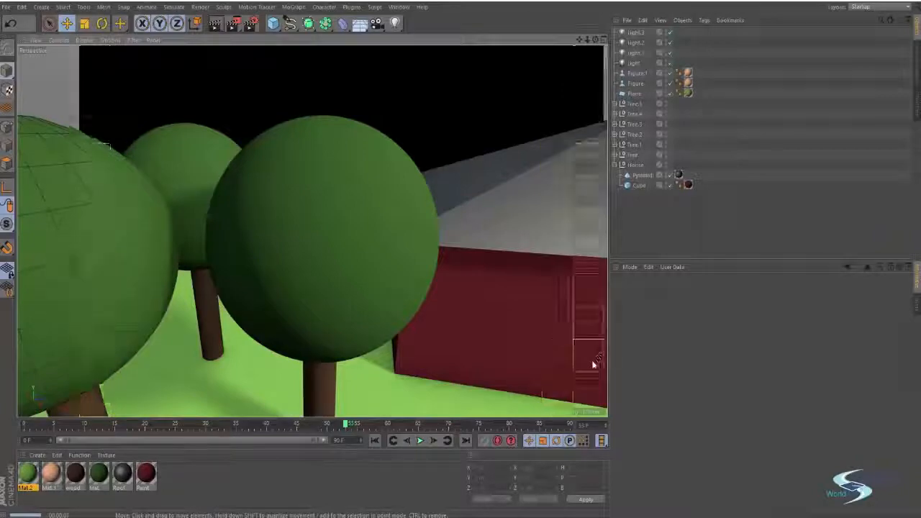
Step: Frame the house from the front with both figures and the trees on each side, and render the view
{"action": "scroll", "coordinate": [477, 276], "scroll_direction": "down", "scroll_amount": 6}
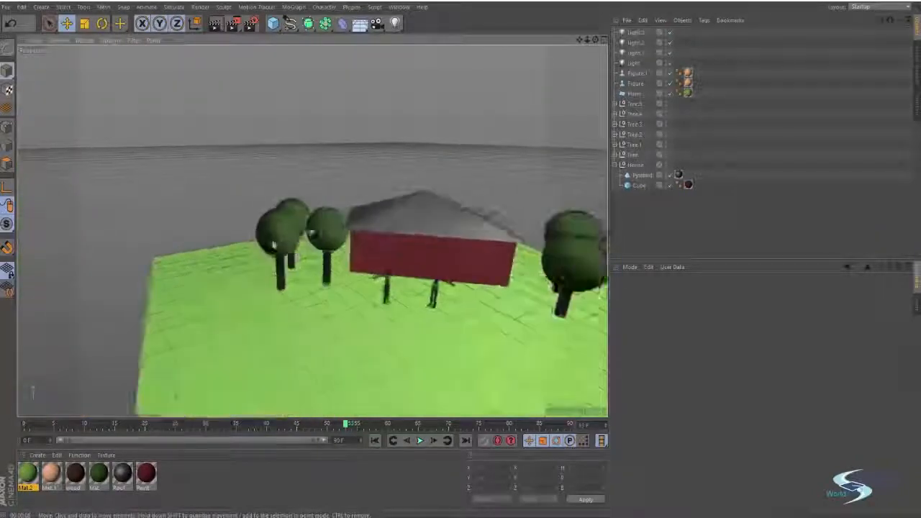
{"action": "scroll", "coordinate": [447, 247], "scroll_direction": "up", "scroll_amount": 4}
{"action": "left_click_drag", "start_coordinate": [419, 270], "coordinate": [478, 243], "text": "alt"}
{"action": "scroll", "coordinate": [407, 229], "scroll_direction": "up", "scroll_amount": 2}
{"action": "left_click_drag", "start_coordinate": [333, 219], "coordinate": [436, 249], "text": "alt"}
{"action": "middle_click_drag", "start_coordinate": [435, 249], "coordinate": [448, 255], "text": "alt"}
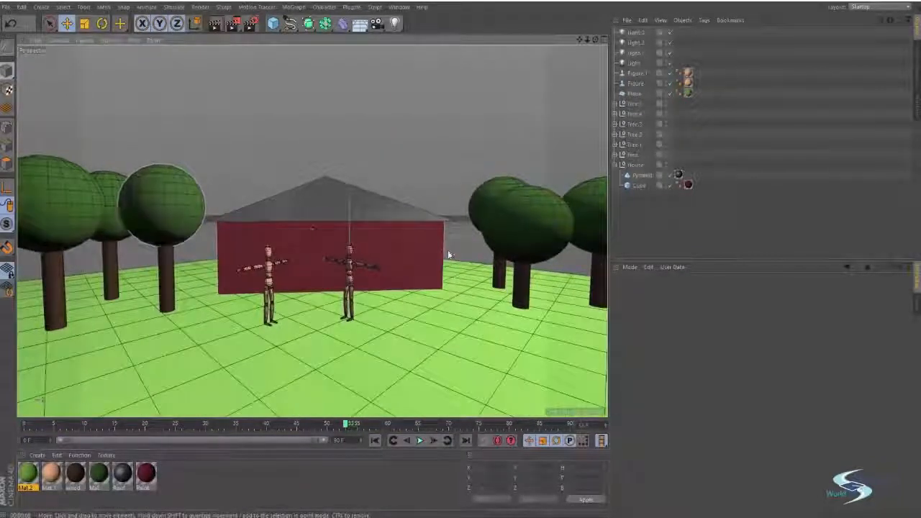
{"action": "key", "text": "ctrl+r"}
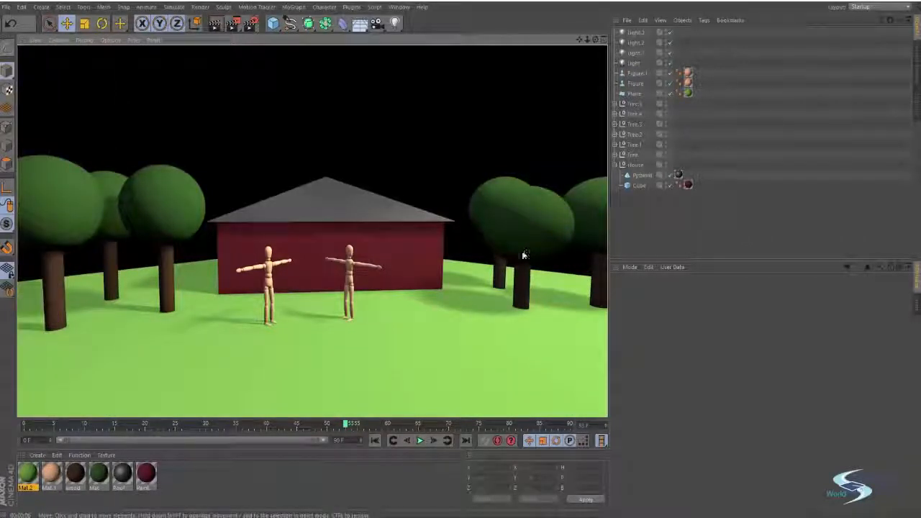
{"action": "left_click", "coordinate": [629, 226]}
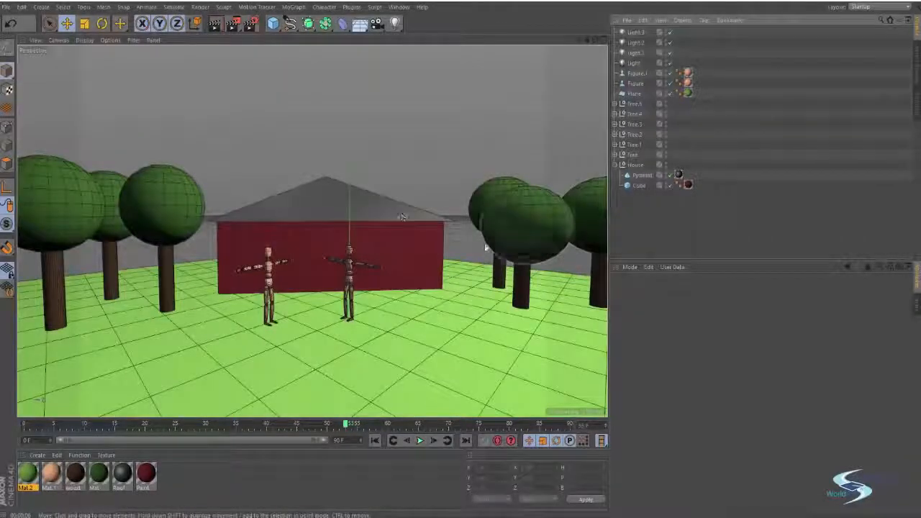
Step: Add a standard camera to the scene from the front view of the house and figures
{"action": "left_click_drag", "start_coordinate": [522, 215], "coordinate": [456, 186], "text": "alt"}
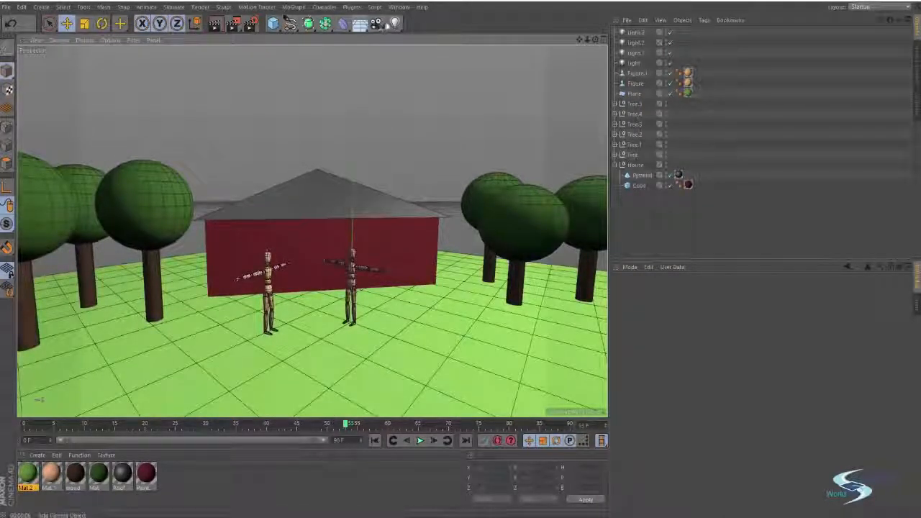
{"action": "mouse_move", "coordinate": [381, 24]}
{"action": "left_mouse_down"}
{"action": "mouse_move", "coordinate": [438, 22]}
{"action": "mouse_move", "coordinate": [384, 26]}
{"action": "left_mouse_up"}
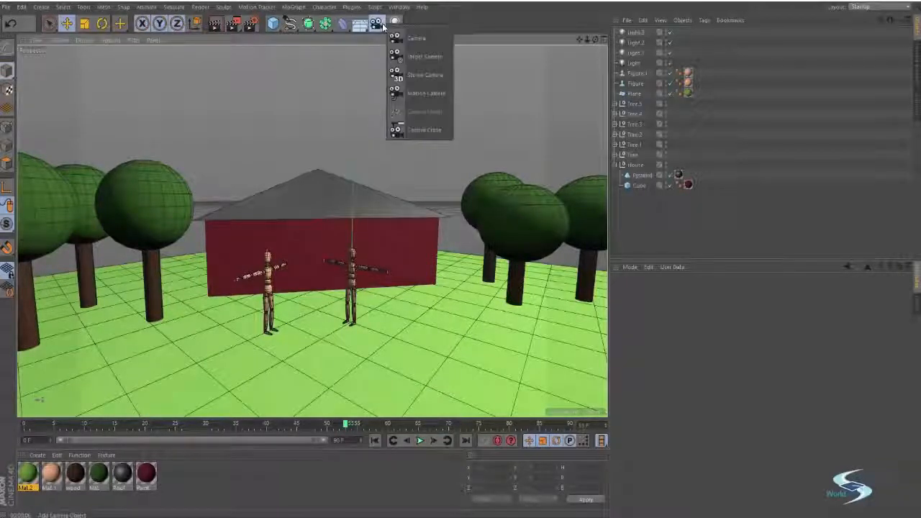
{"action": "left_click_drag", "start_coordinate": [436, 14], "coordinate": [437, 16]}
{"action": "left_click_drag", "start_coordinate": [379, 26], "coordinate": [437, 16]}
{"action": "left_click", "coordinate": [383, 26]}
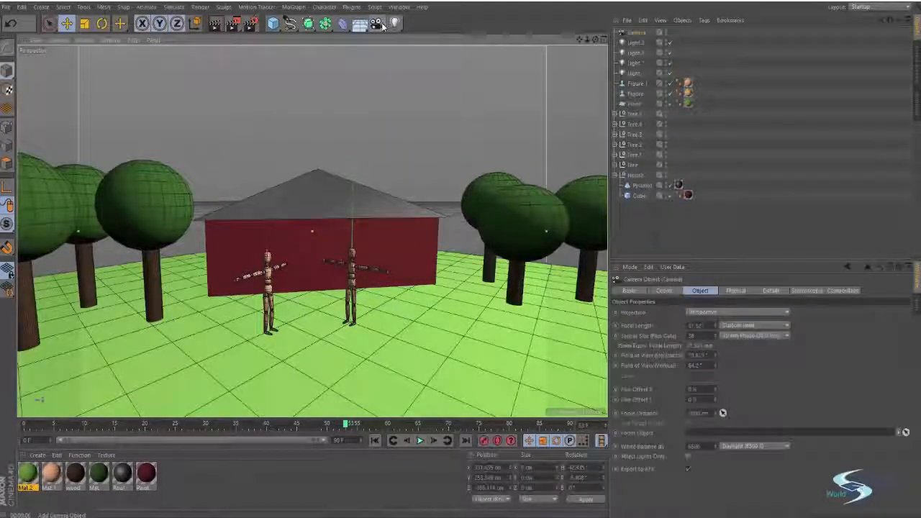
{"action": "left_click_drag", "start_coordinate": [377, 24], "coordinate": [383, 41]}
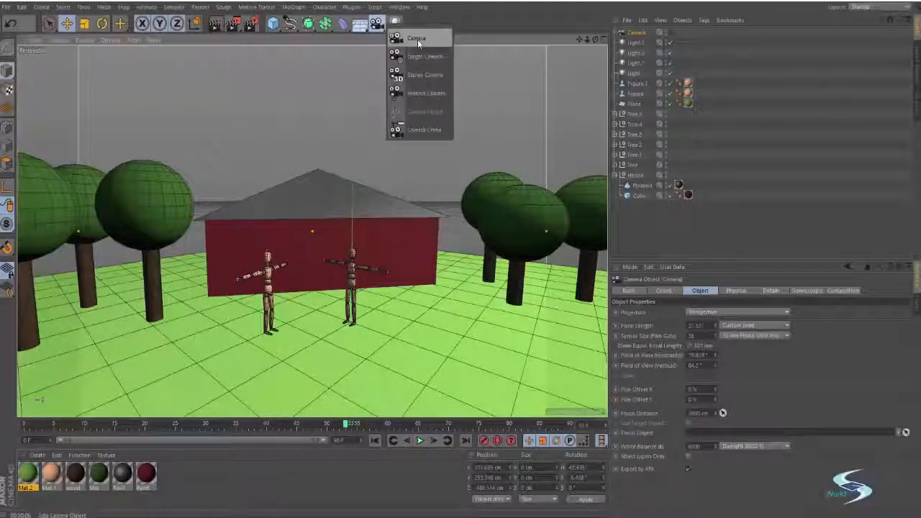
{"action": "left_click_drag", "start_coordinate": [437, 18], "coordinate": [437, 20]}
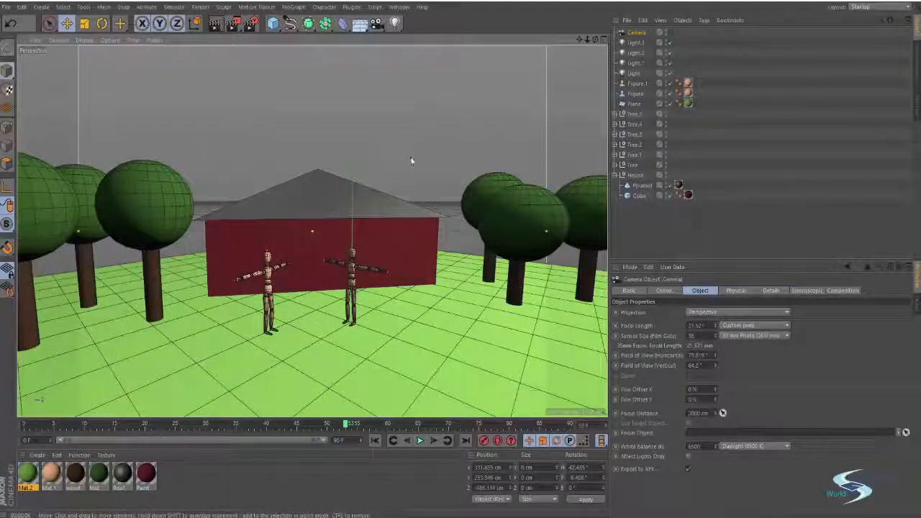
Step: Move the camera slightly lower and farther back from the house, near the edge of the ground plane
{"action": "left_click_drag", "start_coordinate": [331, 249], "coordinate": [365, 225], "text": "alt"}
{"action": "scroll", "coordinate": [294, 216], "scroll_direction": "down", "scroll_amount": 5}
{"action": "key", "text": "ctrl+z"}
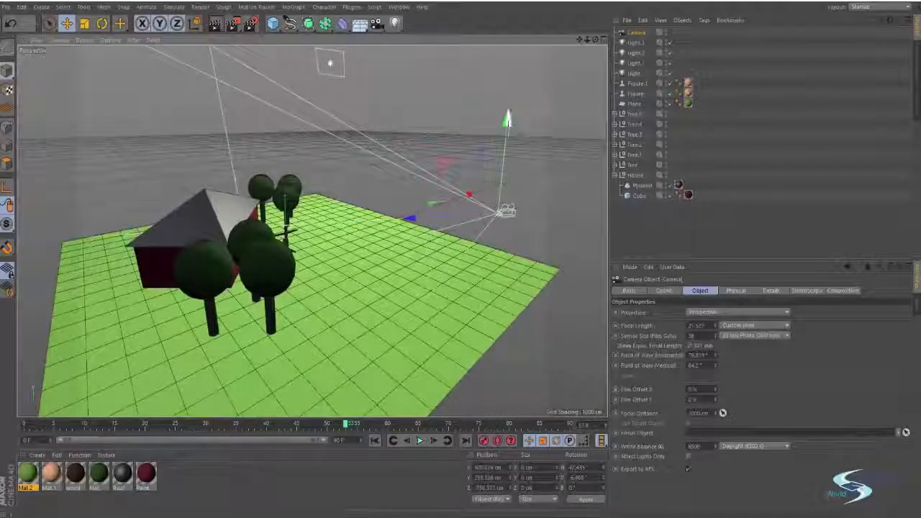
{"action": "left_click_drag", "start_coordinate": [508, 122], "coordinate": [512, 139]}
{"action": "left_click_drag", "start_coordinate": [408, 230], "coordinate": [420, 229]}
{"action": "left_click_drag", "start_coordinate": [421, 229], "coordinate": [423, 208], "text": "alt"}
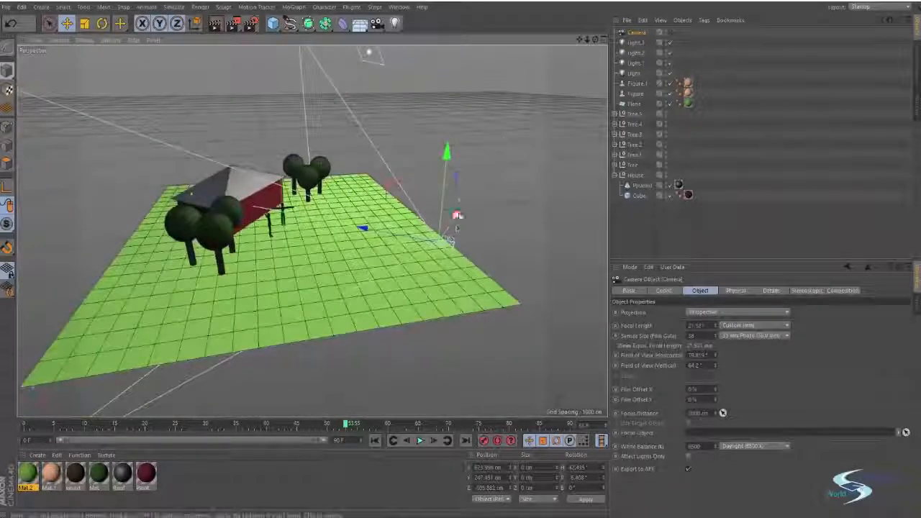
{"action": "left_click_drag", "start_coordinate": [450, 237], "coordinate": [388, 238], "text": "alt"}
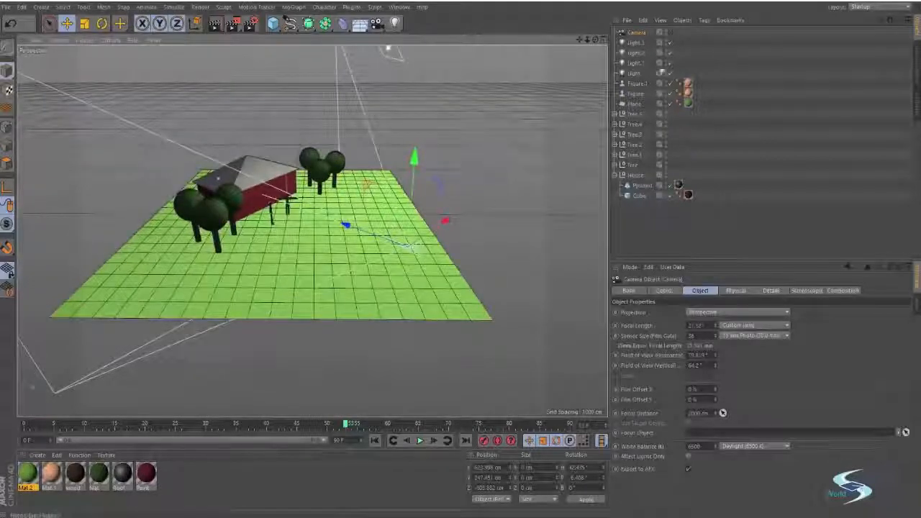
Step: Look through the new camera and swing it around to a high angle above the house and figures
{"action": "left_click", "coordinate": [671, 33]}
{"action": "left_click", "coordinate": [670, 33]}
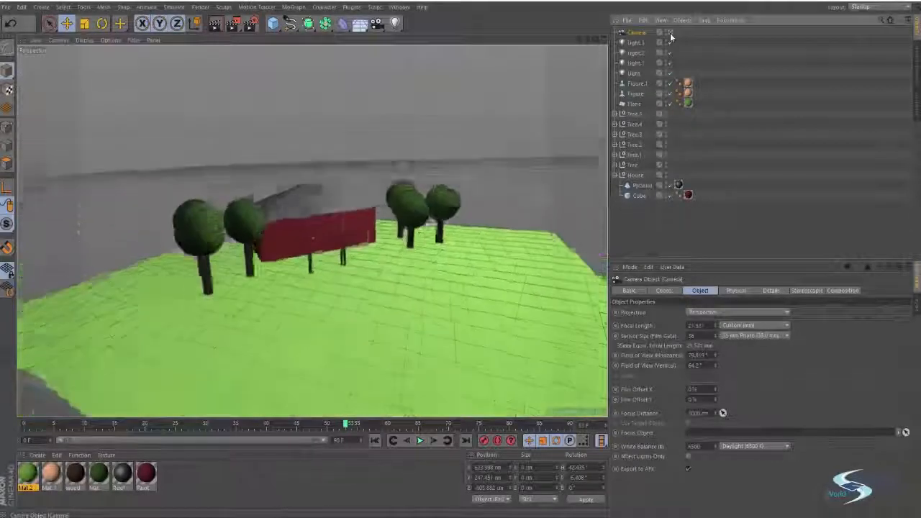
{"action": "left_click", "coordinate": [670, 33]}
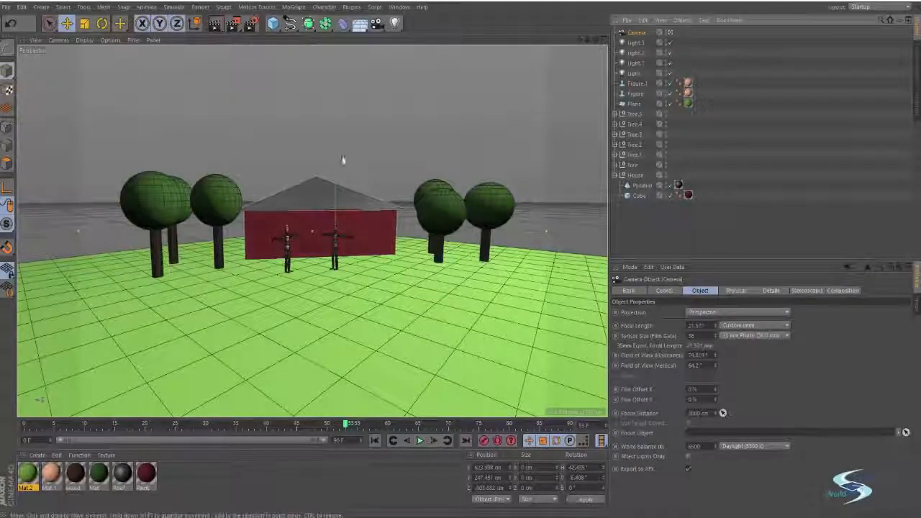
{"action": "middle_click_drag", "start_coordinate": [360, 188], "coordinate": [286, 149], "text": "alt"}
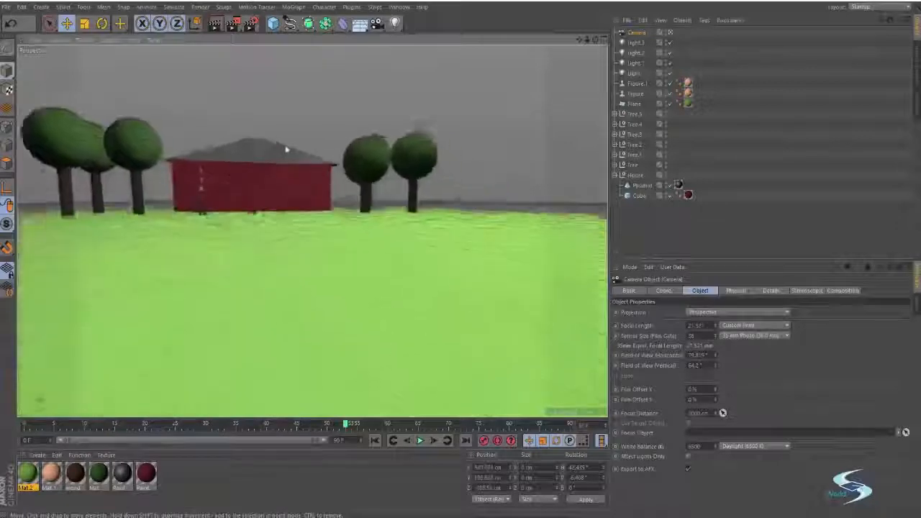
{"action": "left_click_drag", "start_coordinate": [286, 149], "coordinate": [391, 267], "text": "alt"}
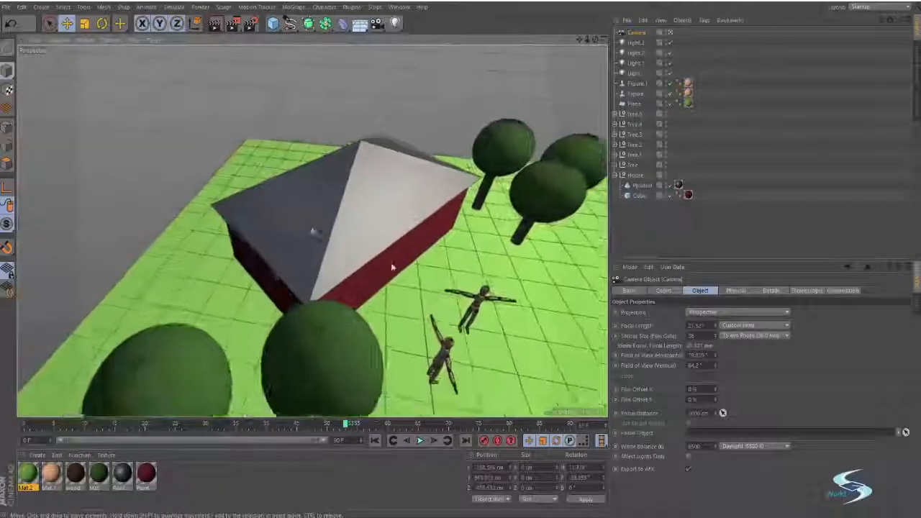
Step: Check the camera's placement from outside, then frame the house, both figures and the trees from the front through the camera
{"action": "left_click", "coordinate": [671, 33]}
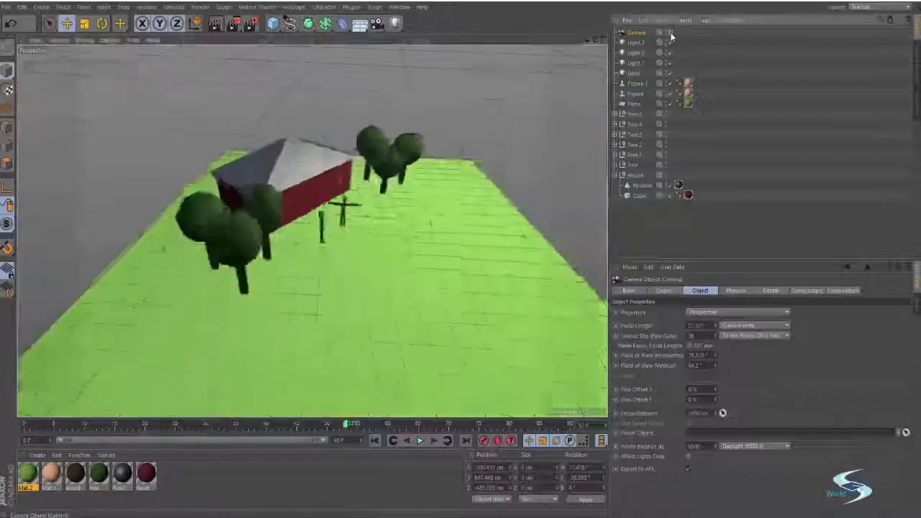
{"action": "left_click_drag", "start_coordinate": [261, 178], "coordinate": [269, 315], "text": "alt"}
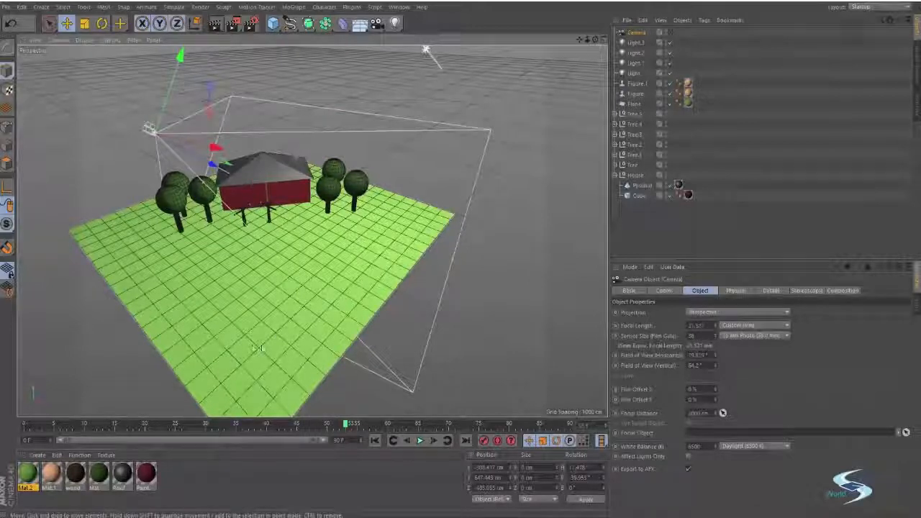
{"action": "left_click", "coordinate": [670, 32]}
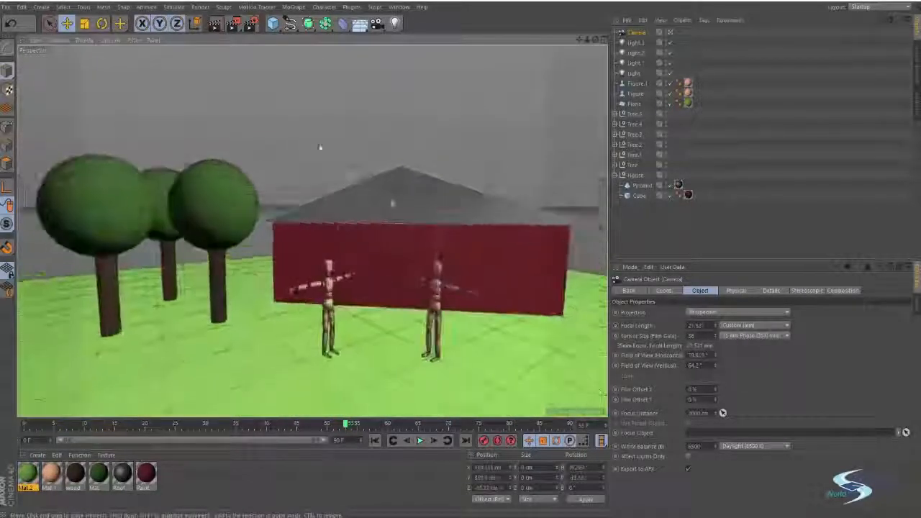
{"action": "left_click_drag", "start_coordinate": [320, 147], "coordinate": [373, 219], "text": "alt"}
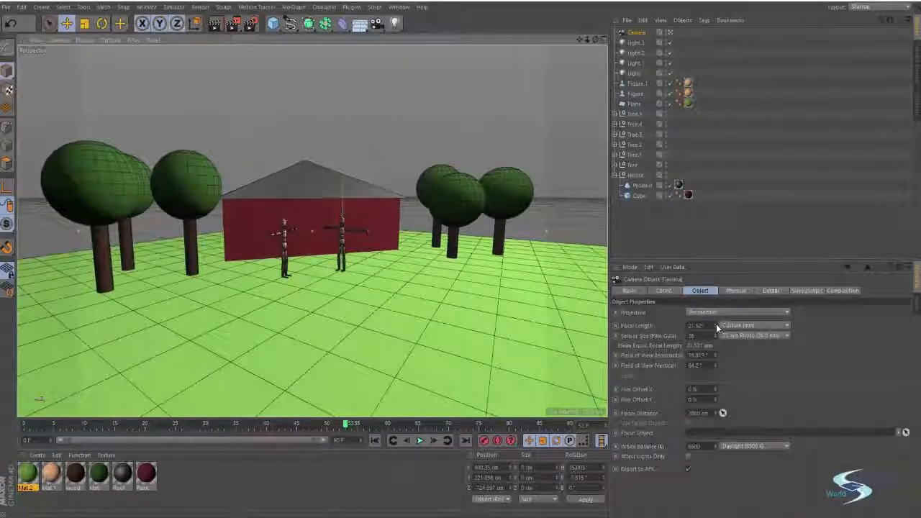
Step: Raise the camera's focal length to about 64 mm and compare its view with the scene seen from outside
{"action": "left_click_drag", "start_coordinate": [716, 325], "coordinate": [717, 285]}
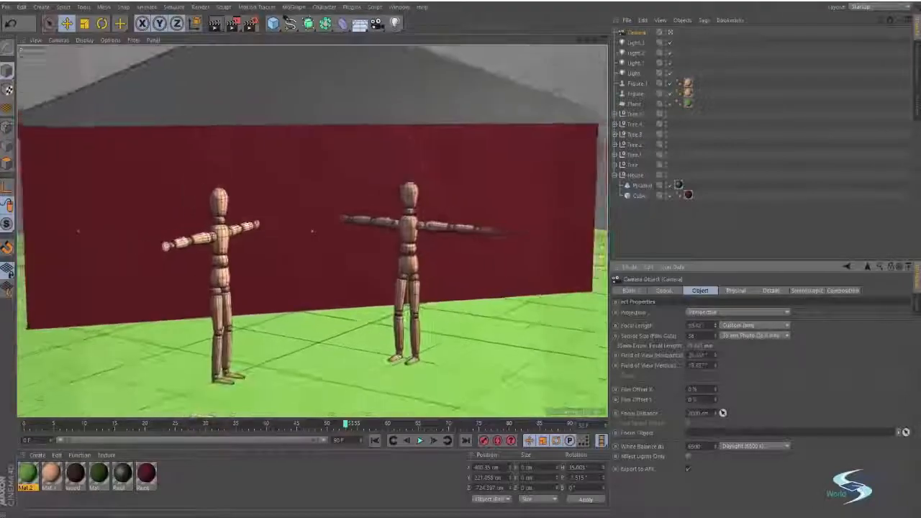
{"action": "left_click", "coordinate": [671, 32]}
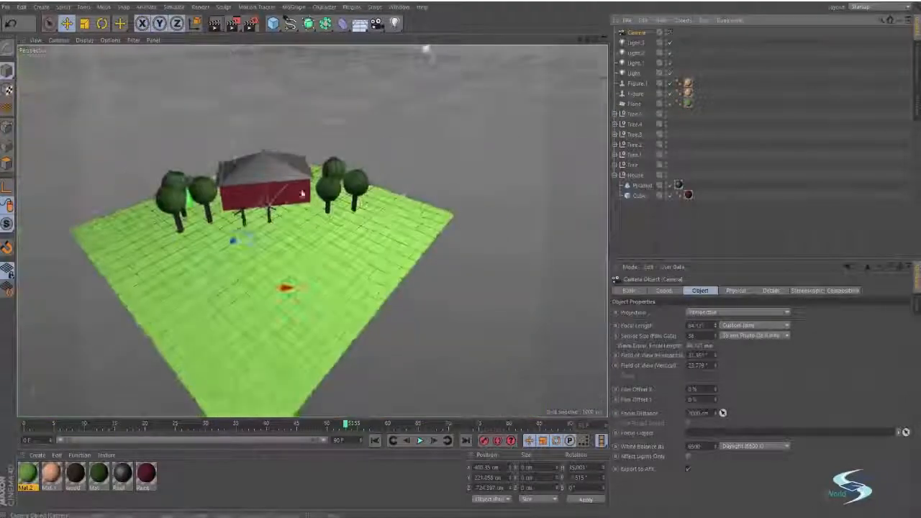
{"action": "left_click_drag", "start_coordinate": [360, 216], "coordinate": [306, 237], "text": "alt"}
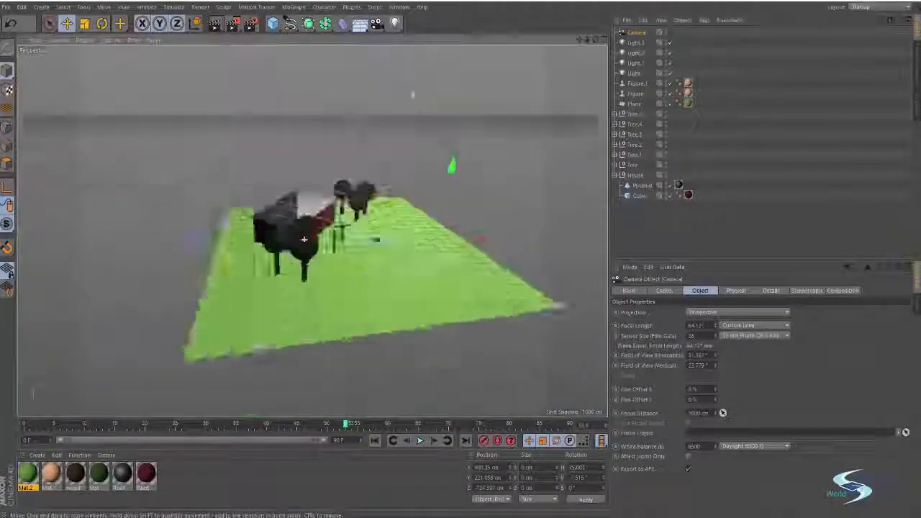
{"action": "right_click_drag", "start_coordinate": [306, 237], "coordinate": [403, 245], "text": "alt"}
{"action": "left_click_drag", "start_coordinate": [403, 245], "coordinate": [413, 258], "text": "alt"}
{"action": "left_click_drag", "start_coordinate": [357, 256], "coordinate": [298, 230], "text": "alt"}
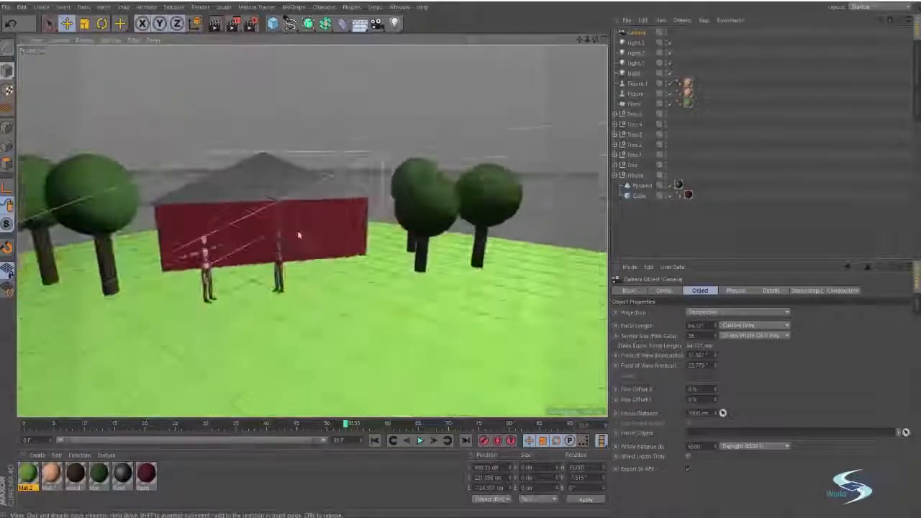
{"action": "left_click", "coordinate": [670, 33]}
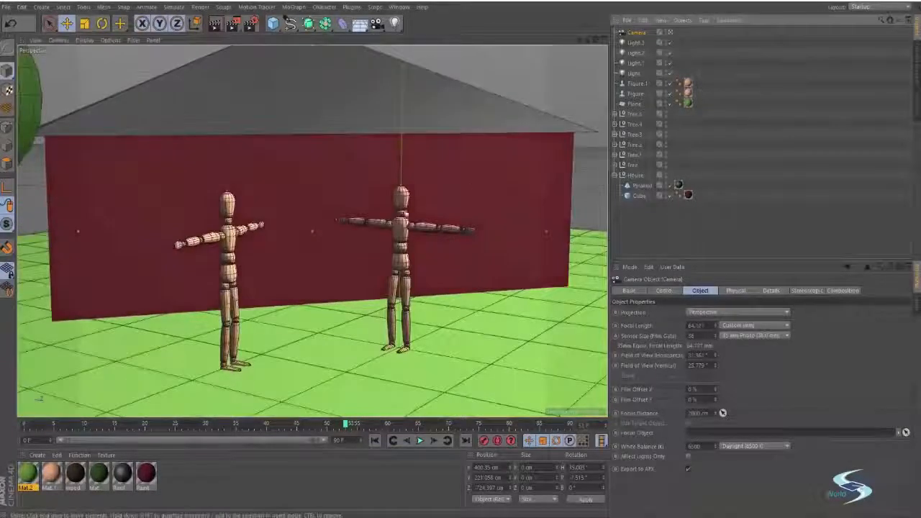
Step: Move the camera around to the side so both figures stand in front of the trees with the house wall beside them
{"action": "left_click_drag", "start_coordinate": [419, 200], "coordinate": [473, 213], "text": "alt"}
{"action": "middle_click_drag", "start_coordinate": [473, 213], "coordinate": [334, 211], "text": "alt"}
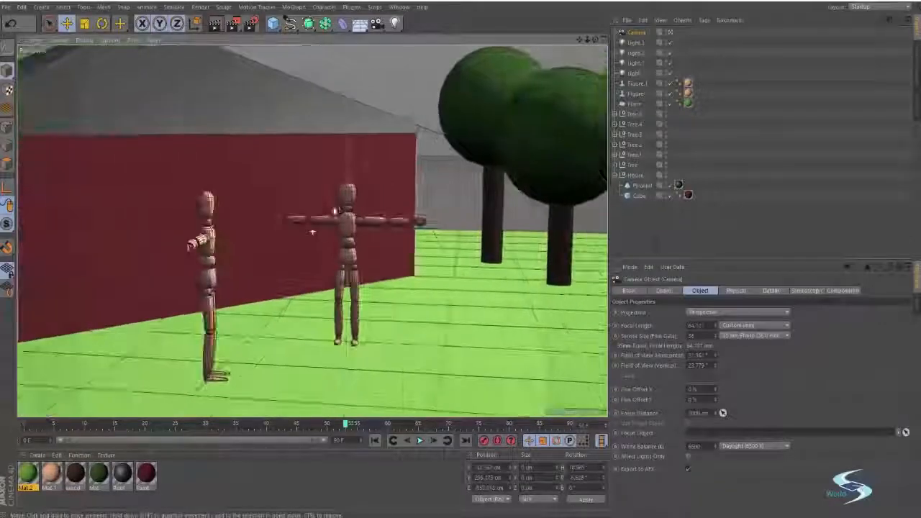
{"action": "left_click_drag", "start_coordinate": [352, 203], "coordinate": [379, 188], "text": "alt"}
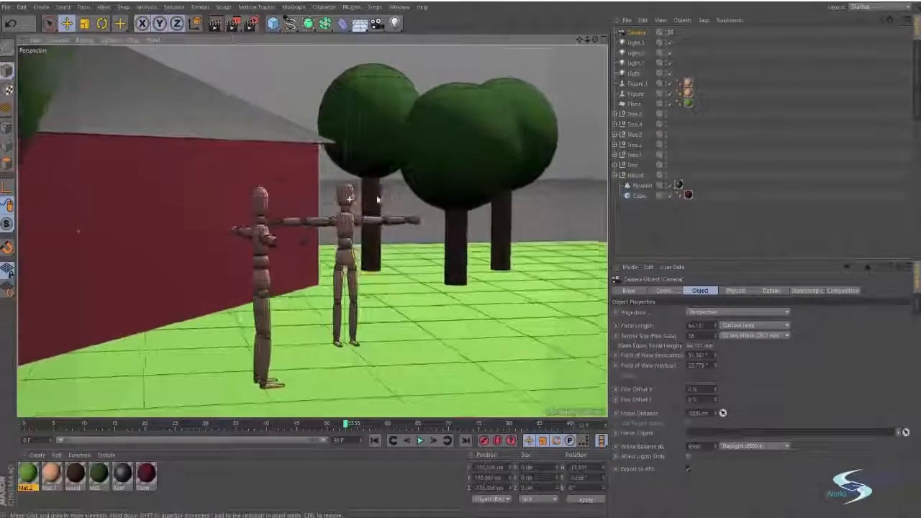
{"action": "right_click_drag", "start_coordinate": [354, 196], "coordinate": [393, 187], "text": "alt"}
{"action": "mouse_move", "coordinate": [356, 196]}
{"action": "left_mouse_down", "text": "alt"}
{"action": "mouse_move", "coordinate": [375, 196]}
{"action": "mouse_move", "coordinate": [368, 202]}
{"action": "left_mouse_up", "text": "alt"}
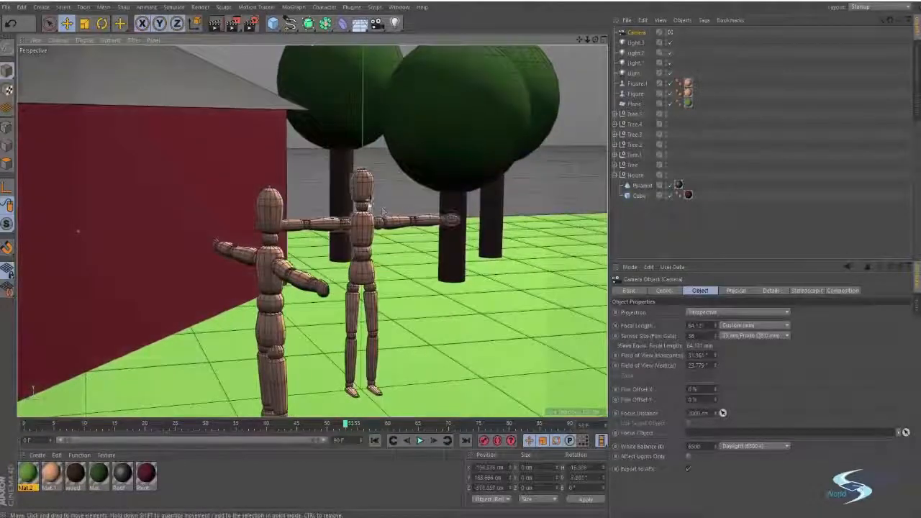
{"action": "right_click_drag", "start_coordinate": [361, 202], "coordinate": [367, 201], "text": "alt"}
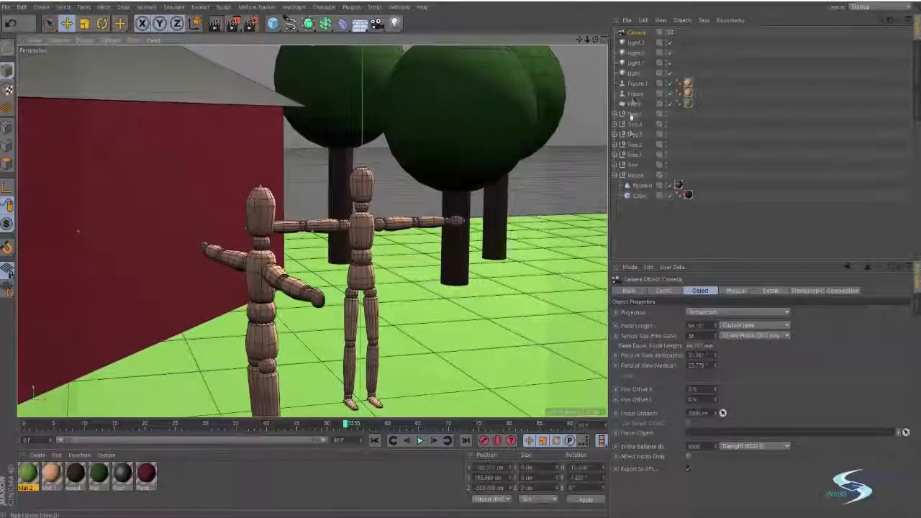
Step: Move the nearer figure in front of the other one and turn it so its arms spread across the camera view
{"action": "left_click", "coordinate": [635, 85]}
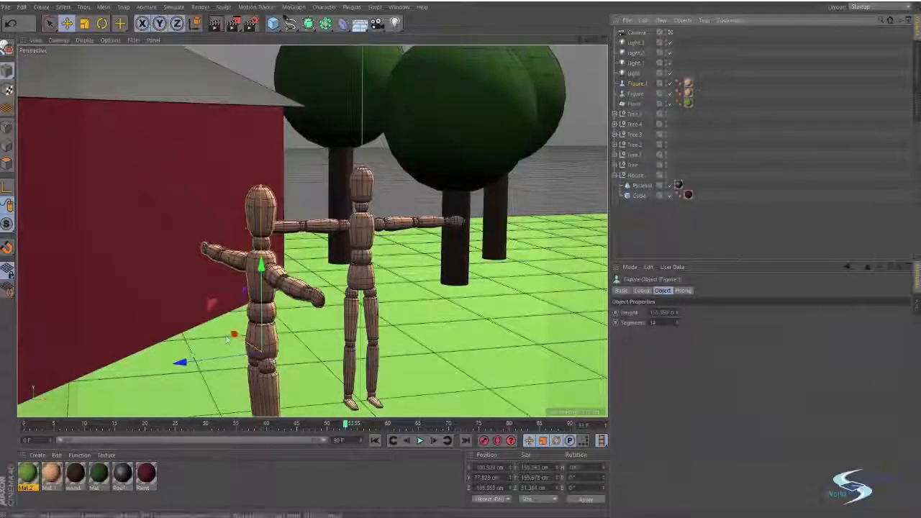
{"action": "left_click_drag", "start_coordinate": [195, 350], "coordinate": [306, 389]}
{"action": "key", "text": "r"}
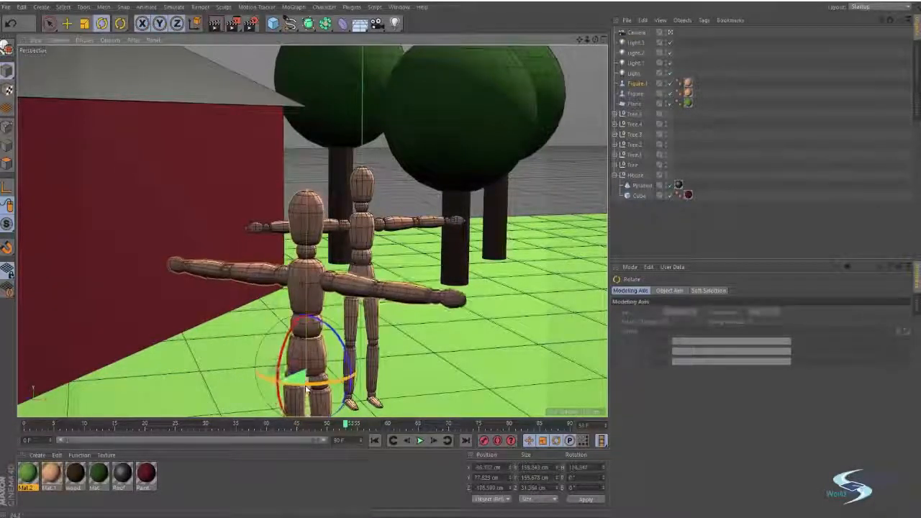
{"action": "key", "text": "e"}
{"action": "left_click", "coordinate": [572, 185]}
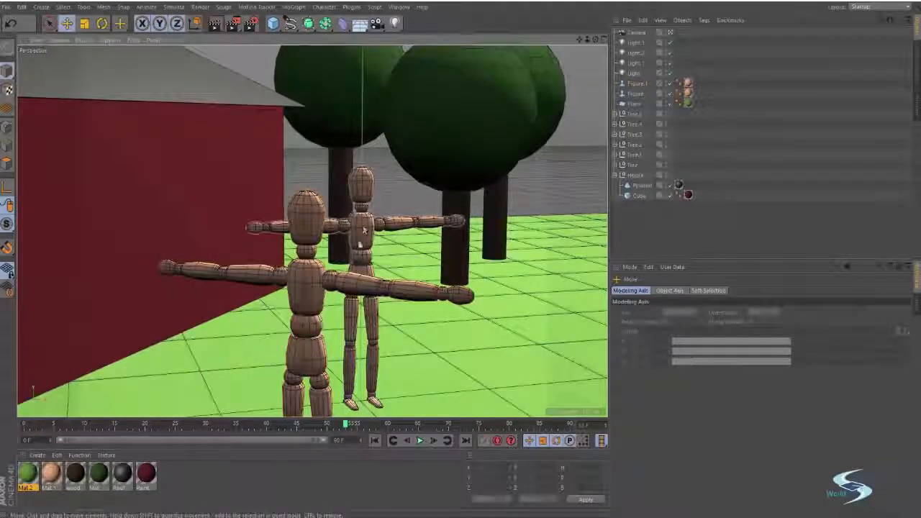
Step: Bring the camera in close behind the near figure's head, with the far figure's upper body centered
{"action": "right_click_drag", "start_coordinate": [362, 226], "coordinate": [367, 207], "text": "alt"}
{"action": "middle_click_drag", "start_coordinate": [368, 207], "coordinate": [355, 243], "text": "alt"}
{"action": "right_click_drag", "start_coordinate": [356, 243], "coordinate": [360, 245], "text": "alt"}
{"action": "middle_click_drag", "start_coordinate": [360, 245], "coordinate": [342, 232], "text": "alt"}
{"action": "right_click_drag", "start_coordinate": [343, 231], "coordinate": [353, 229], "text": "alt"}
{"action": "middle_click_drag", "start_coordinate": [354, 224], "coordinate": [356, 257], "text": "alt"}
Step: Shift the far figure toward the near one, rotate its heading about -13°, and slightly adjust the camera angle
{"action": "left_click", "coordinate": [355, 257]}
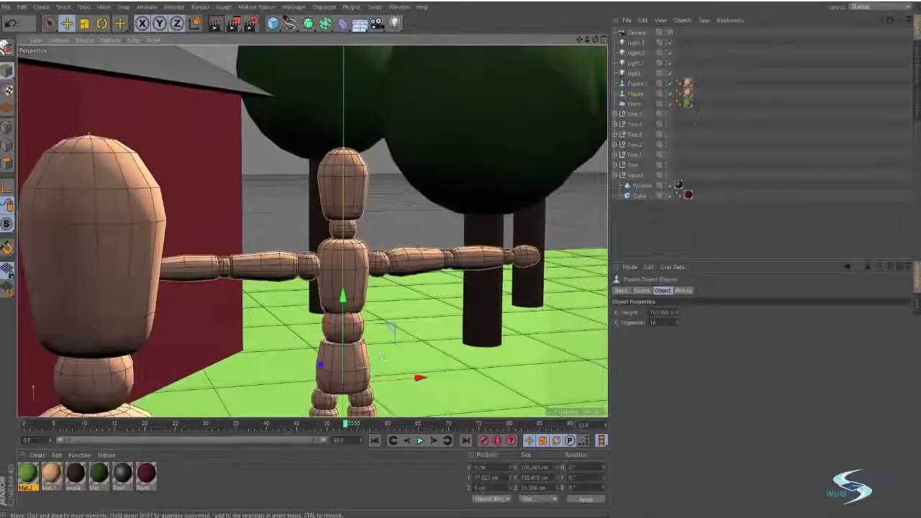
{"action": "left_click_drag", "start_coordinate": [374, 371], "coordinate": [333, 374]}
{"action": "key", "text": "r"}
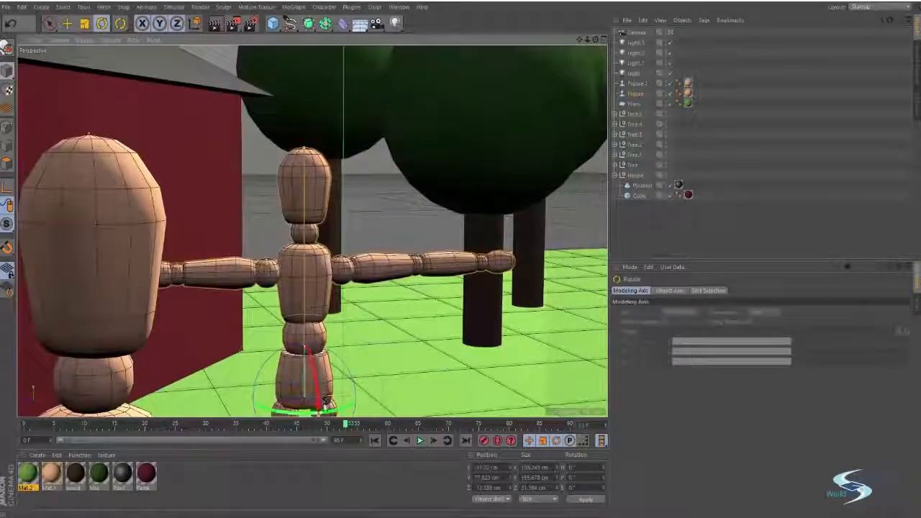
{"action": "mouse_move", "coordinate": [328, 412]}
{"action": "left_mouse_down"}
{"action": "mouse_move", "coordinate": [345, 411]}
{"action": "mouse_move", "coordinate": [311, 408]}
{"action": "left_mouse_up"}
{"action": "key", "text": "e"}
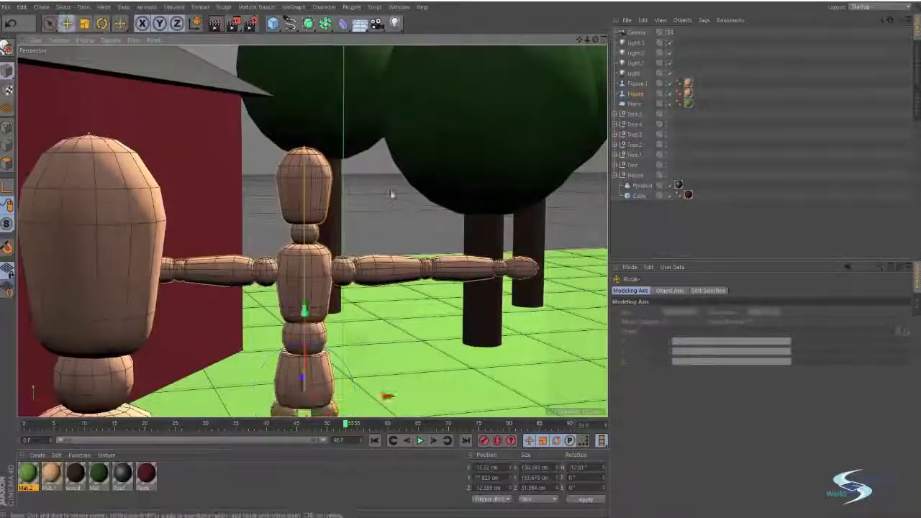
{"action": "left_click", "coordinate": [391, 195]}
{"action": "mouse_move", "coordinate": [317, 262]}
{"action": "left_mouse_down", "text": "alt"}
{"action": "mouse_move", "coordinate": [316, 251]}
{"action": "mouse_move", "coordinate": [331, 257]}
{"action": "left_mouse_up", "text": "alt"}
Step: Set the camera's focal length to 80 mm, matching the Portrait preset
{"action": "left_click", "coordinate": [637, 33]}
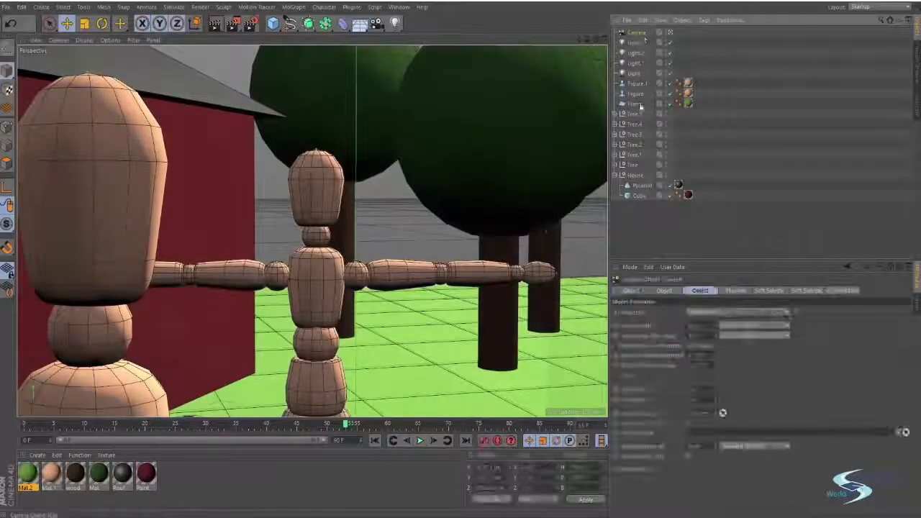
{"action": "left_click_drag", "start_coordinate": [716, 328], "coordinate": [716, 308]}
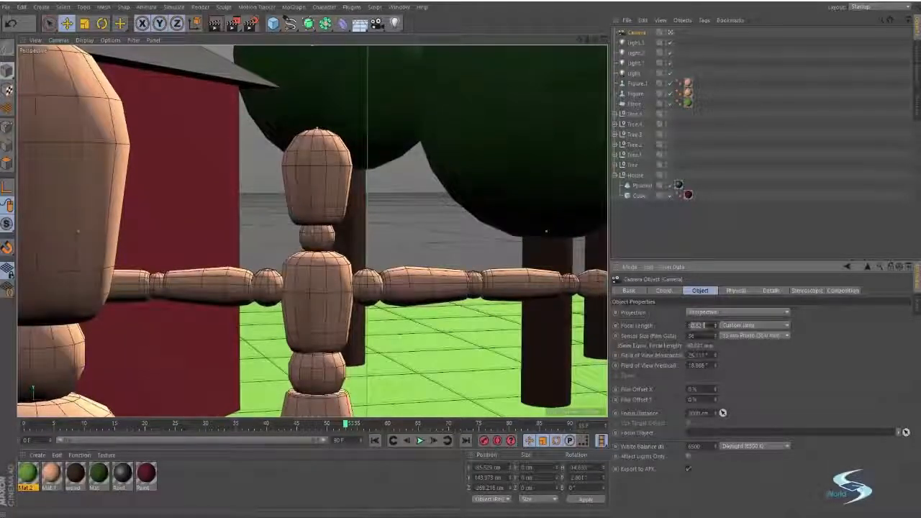
{"action": "type", "text": "0"}
{"action": "key", "text": "Return"}
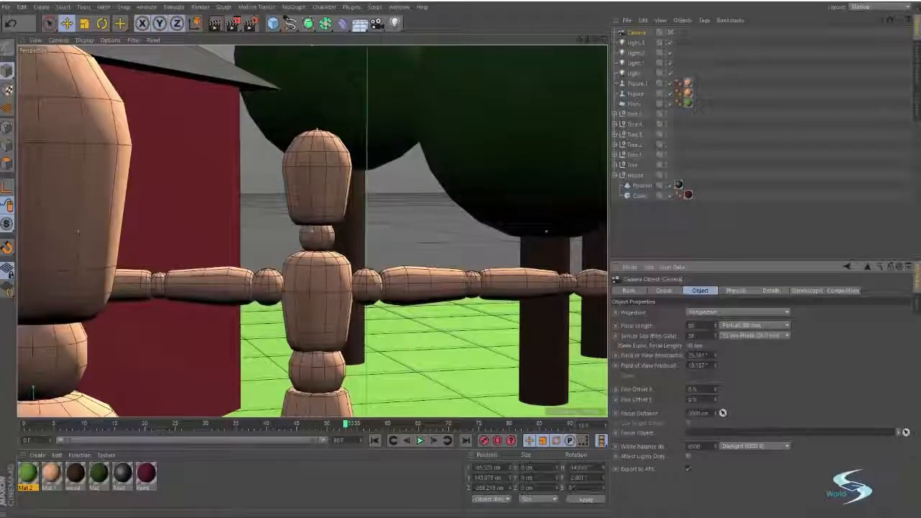
{"action": "left_click", "coordinate": [744, 324]}
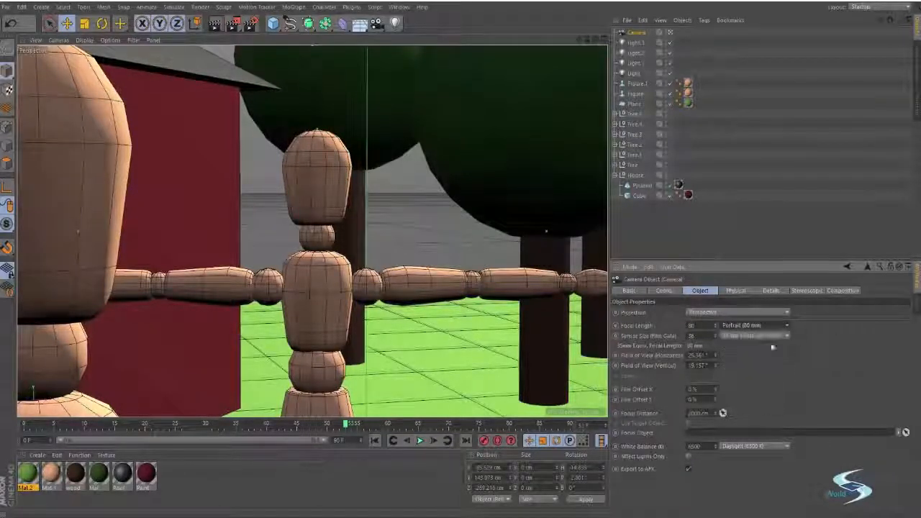
Step: Fine-tune the camera's over-the-shoulder framing of the two figures and render the view
{"action": "middle_click_drag", "start_coordinate": [379, 281], "coordinate": [358, 263], "text": "alt"}
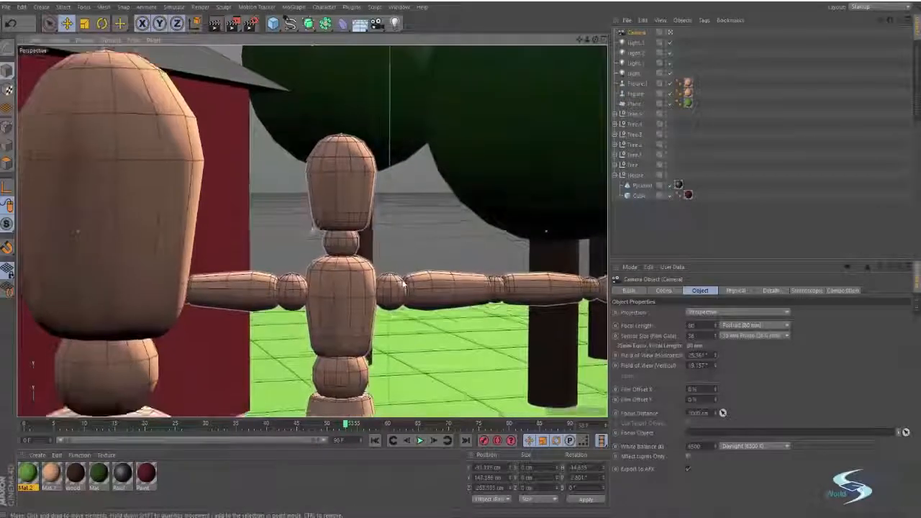
{"action": "mouse_move", "coordinate": [317, 219]}
{"action": "left_mouse_down", "text": "alt"}
{"action": "mouse_move", "coordinate": [331, 216]}
{"action": "mouse_move", "coordinate": [323, 218]}
{"action": "left_mouse_up", "text": "alt"}
{"action": "middle_click_drag", "start_coordinate": [323, 217], "coordinate": [345, 202], "text": "alt"}
{"action": "left_click_drag", "start_coordinate": [345, 206], "coordinate": [320, 202], "text": "alt"}
{"action": "middle_click_drag", "start_coordinate": [319, 201], "coordinate": [328, 206], "text": "alt"}
{"action": "key", "text": "ctrl+e"}
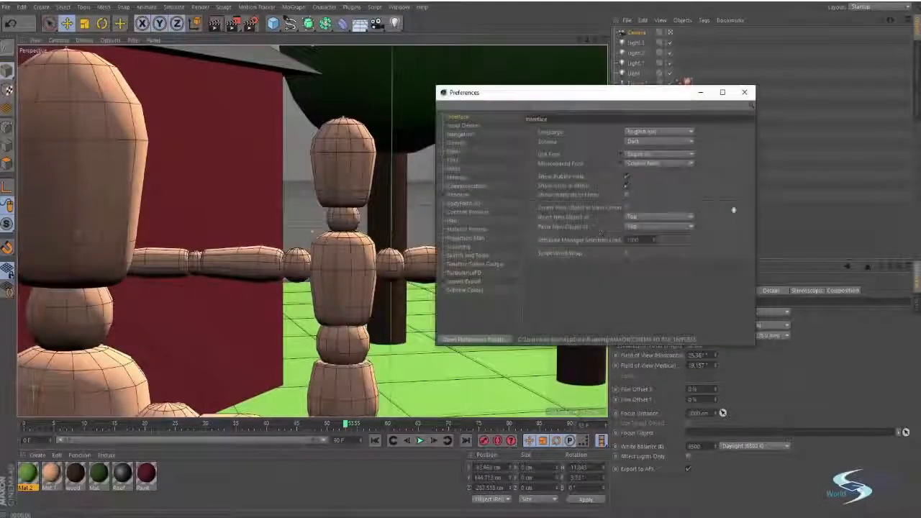
{"action": "left_click", "coordinate": [742, 94]}
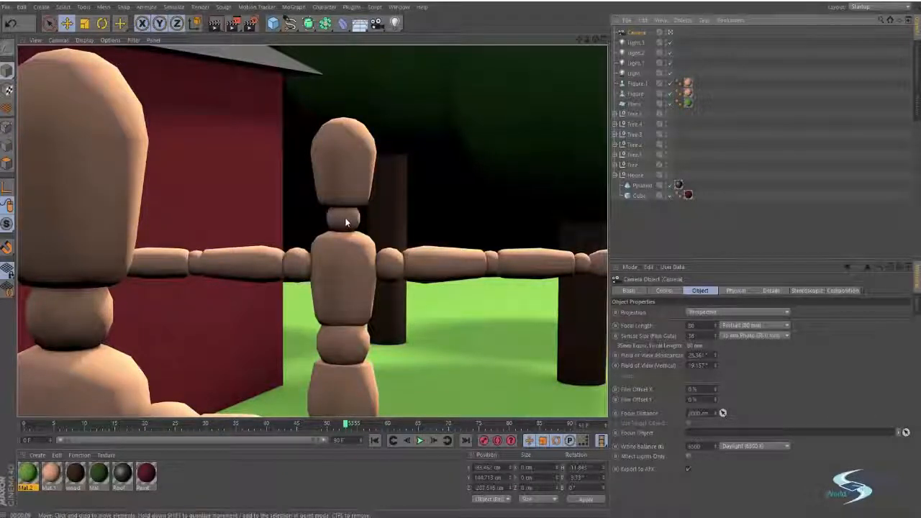
{"action": "mouse_move", "coordinate": [346, 218]}
{"action": "middle_mouse_down", "text": "alt"}
{"action": "mouse_move", "coordinate": [351, 200]}
{"action": "mouse_move", "coordinate": [338, 215]}
{"action": "mouse_move", "coordinate": [347, 220]}
{"action": "middle_mouse_up", "text": "alt"}
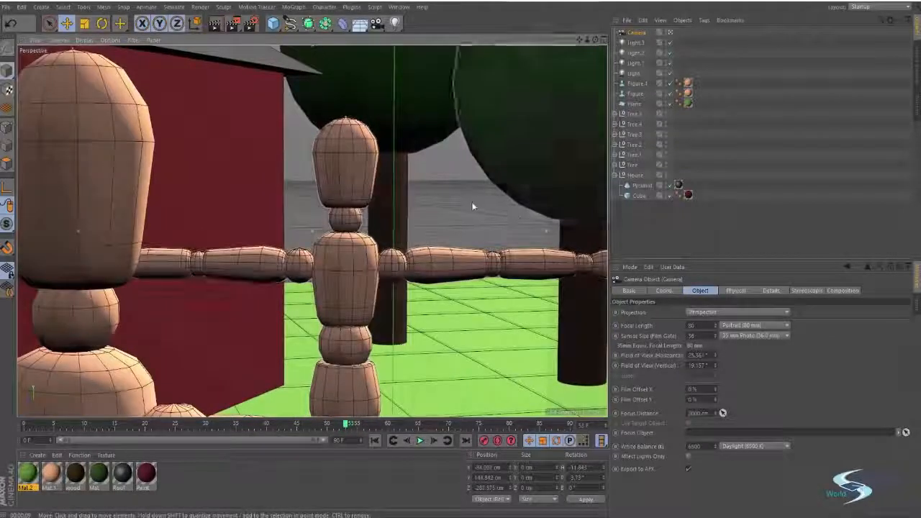
Step: Pull the camera back and orbit it to frame the whole front of the house with both figures standing before it
{"action": "left_click", "coordinate": [626, 222]}
{"action": "mouse_move", "coordinate": [347, 189]}
{"action": "left_mouse_down", "text": "alt"}
{"action": "mouse_move", "coordinate": [298, 199]}
{"action": "mouse_move", "coordinate": [353, 175]}
{"action": "left_mouse_up", "text": "alt"}
{"action": "right_click_drag", "start_coordinate": [354, 175], "coordinate": [286, 186], "text": "alt"}
{"action": "left_click_drag", "start_coordinate": [286, 187], "coordinate": [271, 270], "text": "alt"}
{"action": "left_click_drag", "start_coordinate": [336, 284], "coordinate": [430, 271], "text": "alt"}
{"action": "left_click_drag", "start_coordinate": [272, 269], "coordinate": [407, 271], "text": "alt"}
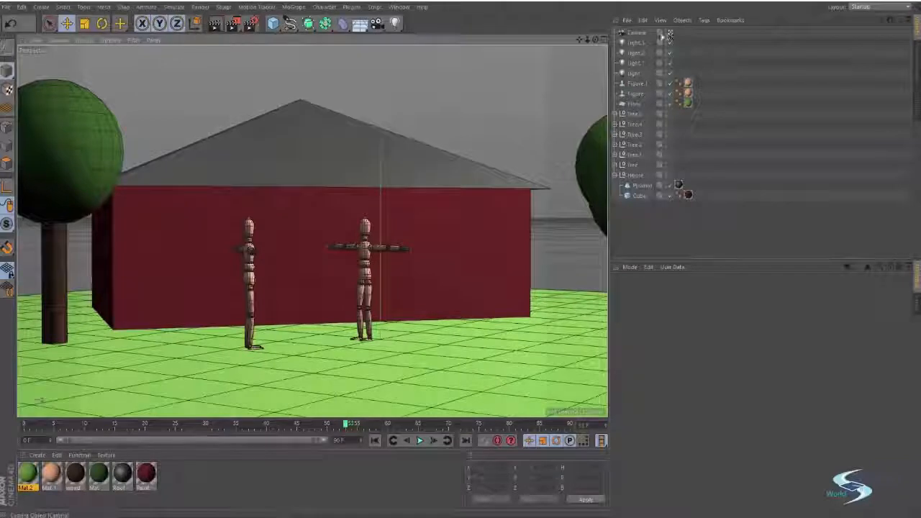
Step: Choose the 35 mm Photo (36.0 mm) sensor size preset for the camera
{"action": "left_click", "coordinate": [635, 33]}
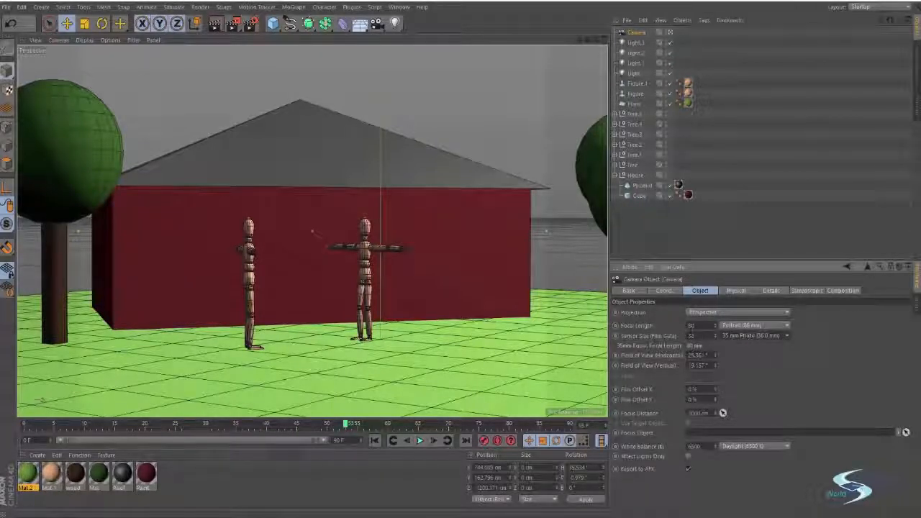
{"action": "left_click", "coordinate": [744, 336]}
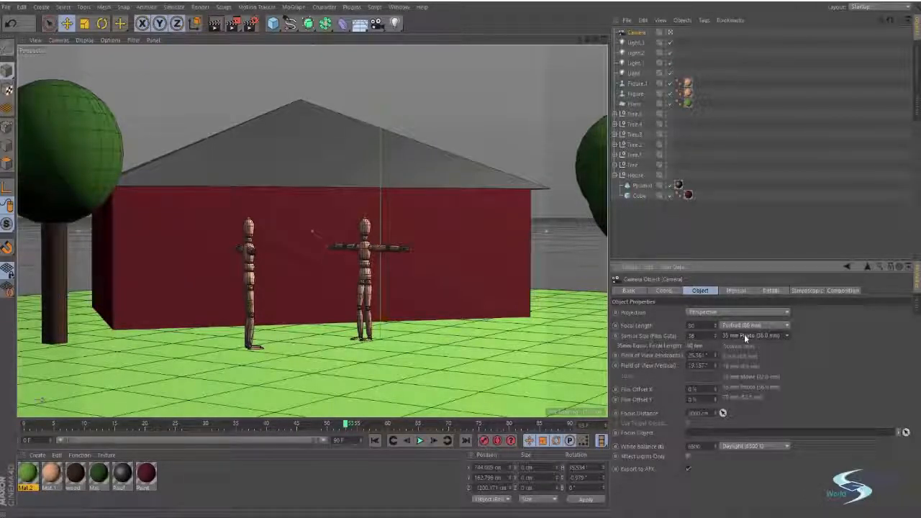
{"action": "left_click", "coordinate": [748, 387]}
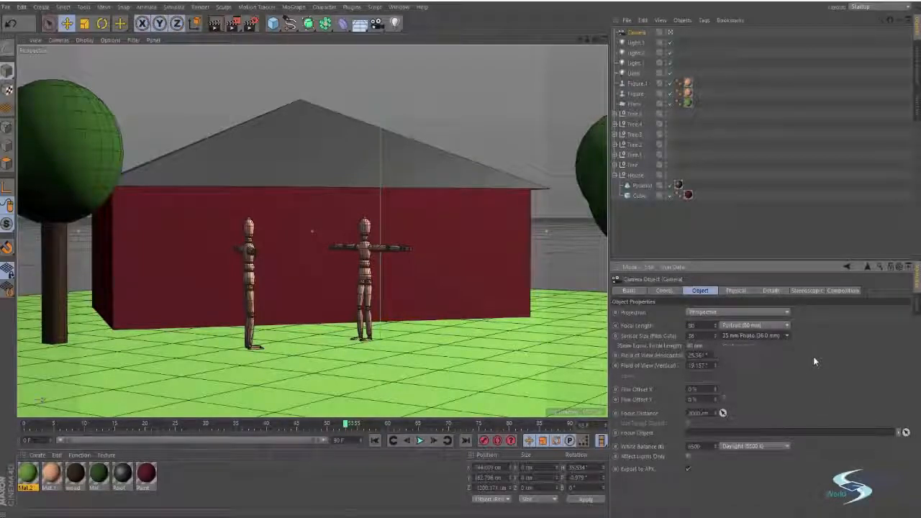
Step: Raise and orbit the camera to look down on the figures and house, and set its focal length to 50.2 mm
{"action": "left_click_drag", "start_coordinate": [345, 286], "coordinate": [321, 308], "text": "alt"}
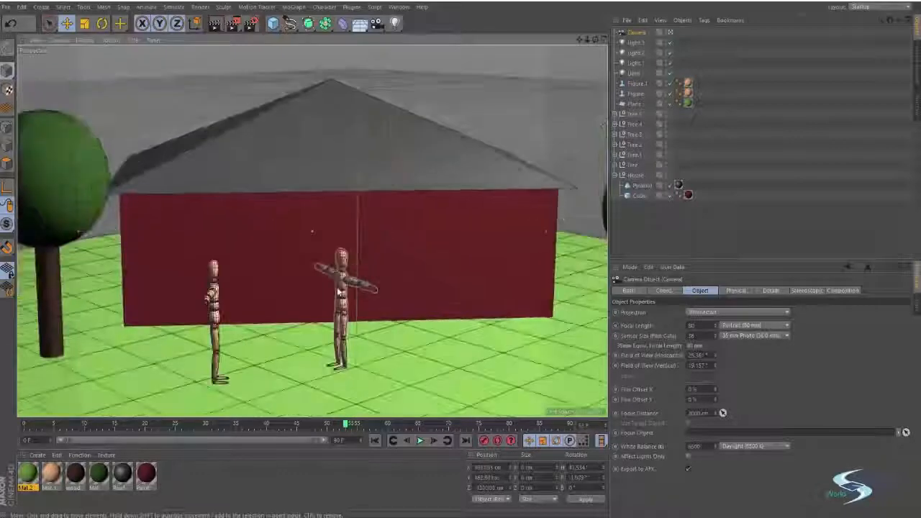
{"action": "left_click", "coordinate": [738, 292]}
{"action": "left_click", "coordinate": [704, 293]}
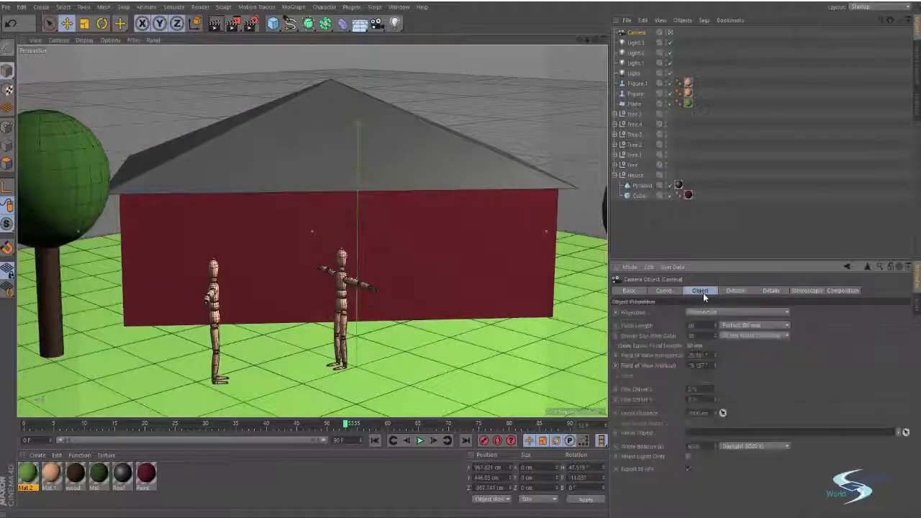
{"action": "middle_click_drag", "start_coordinate": [353, 279], "coordinate": [405, 256], "text": "alt"}
{"action": "left_click_drag", "start_coordinate": [395, 258], "coordinate": [349, 317], "text": "alt"}
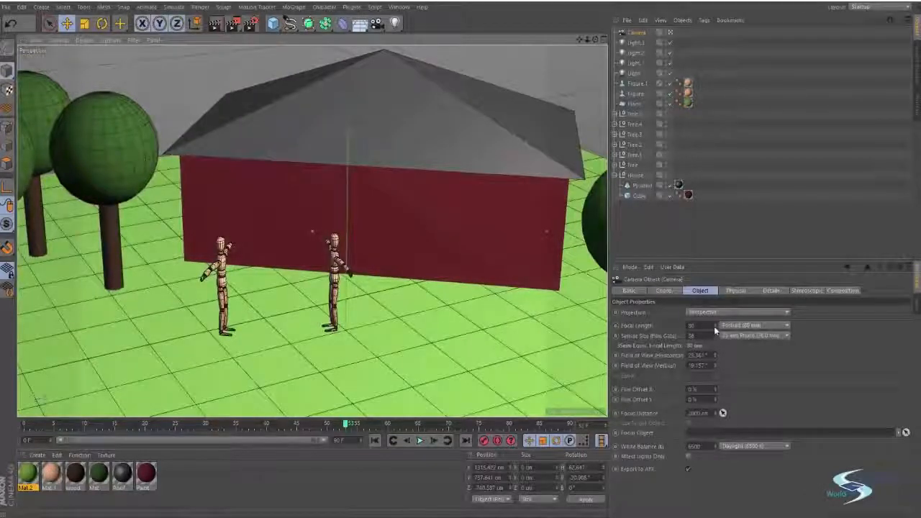
{"action": "left_click_drag", "start_coordinate": [715, 329], "coordinate": [715, 335]}
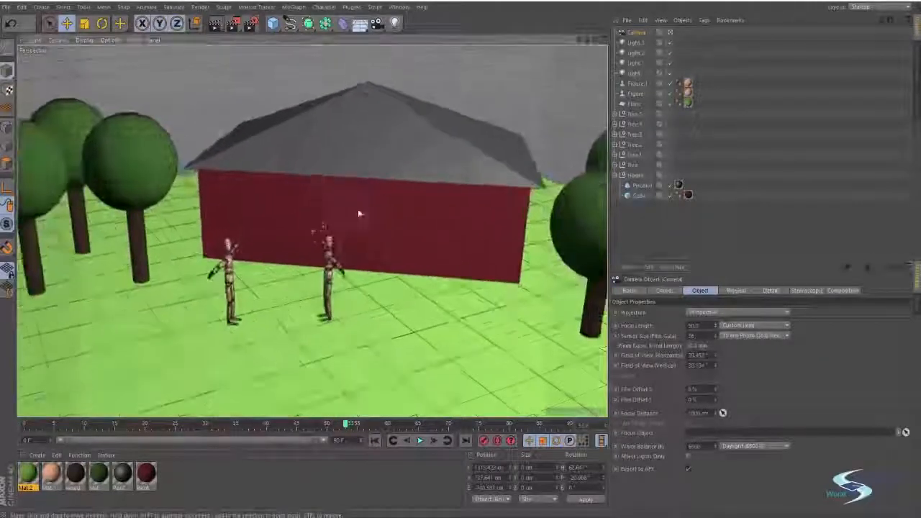
Step: Orbit the camera to a lower angle framing the house corner, both figures and the trees on either side, and render the view
{"action": "left_click_drag", "start_coordinate": [343, 272], "coordinate": [370, 261], "text": "alt"}
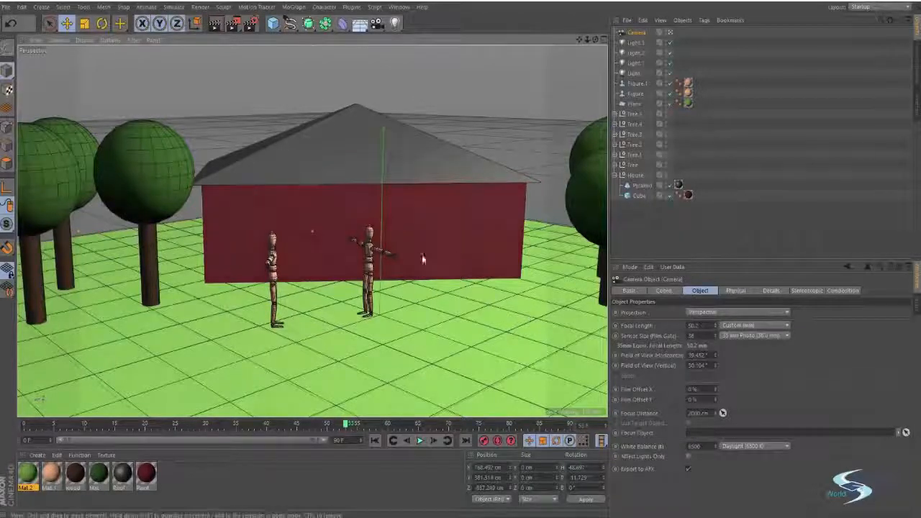
{"action": "left_click_drag", "start_coordinate": [422, 259], "coordinate": [395, 268], "text": "alt"}
{"action": "key", "text": "ctrl+r"}
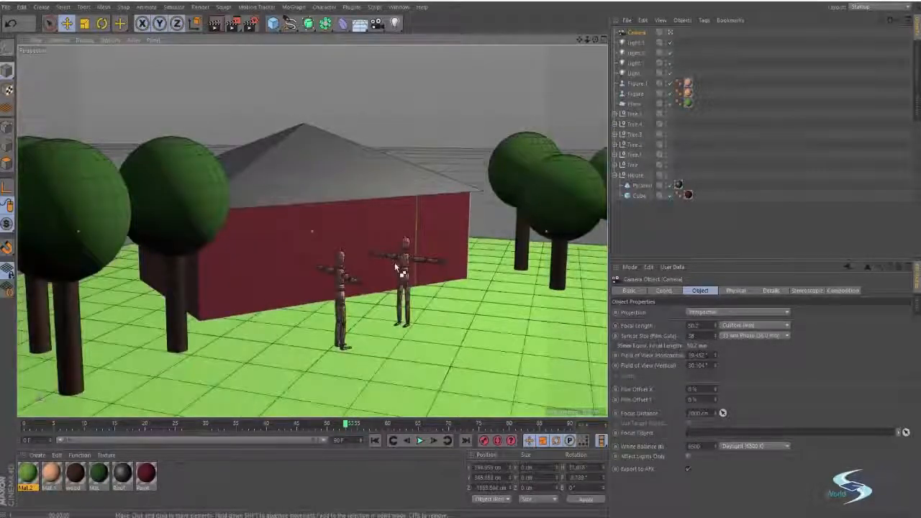